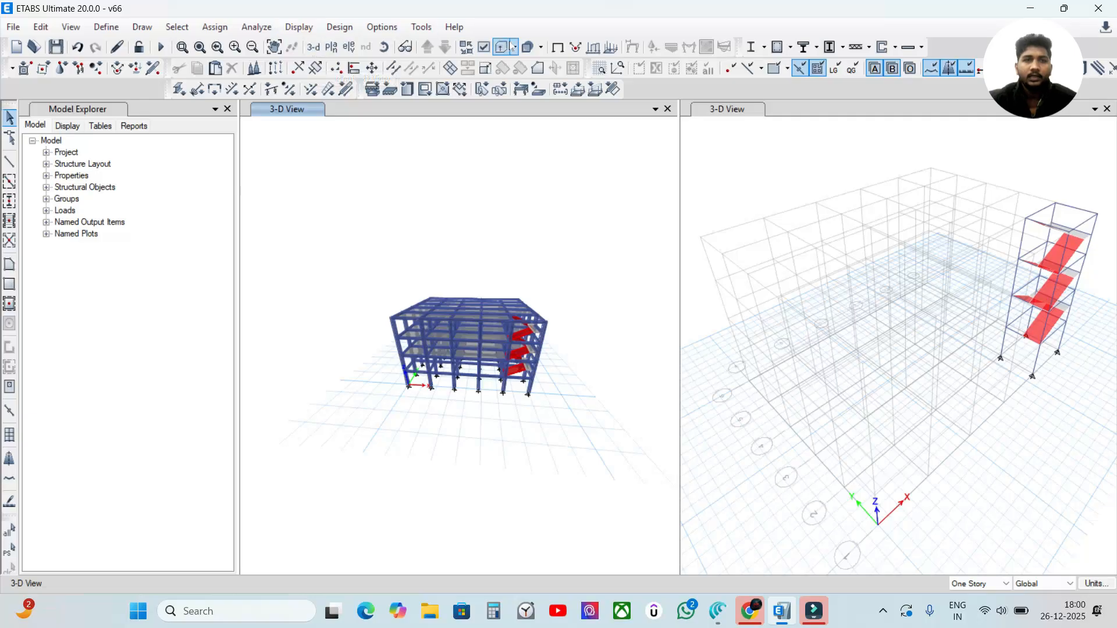
Turn off the extruded display of the 3-D view and replace it with the plan view of story FF.
left_click(504, 50)
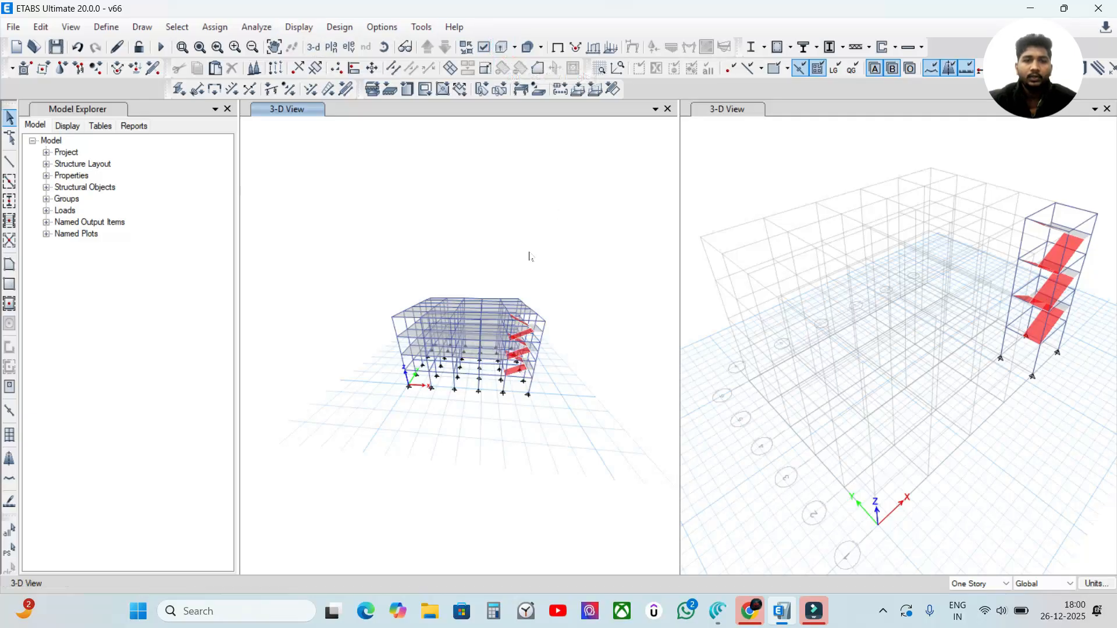
left_click(331, 50)
left_click(499, 287)
left_click(500, 278)
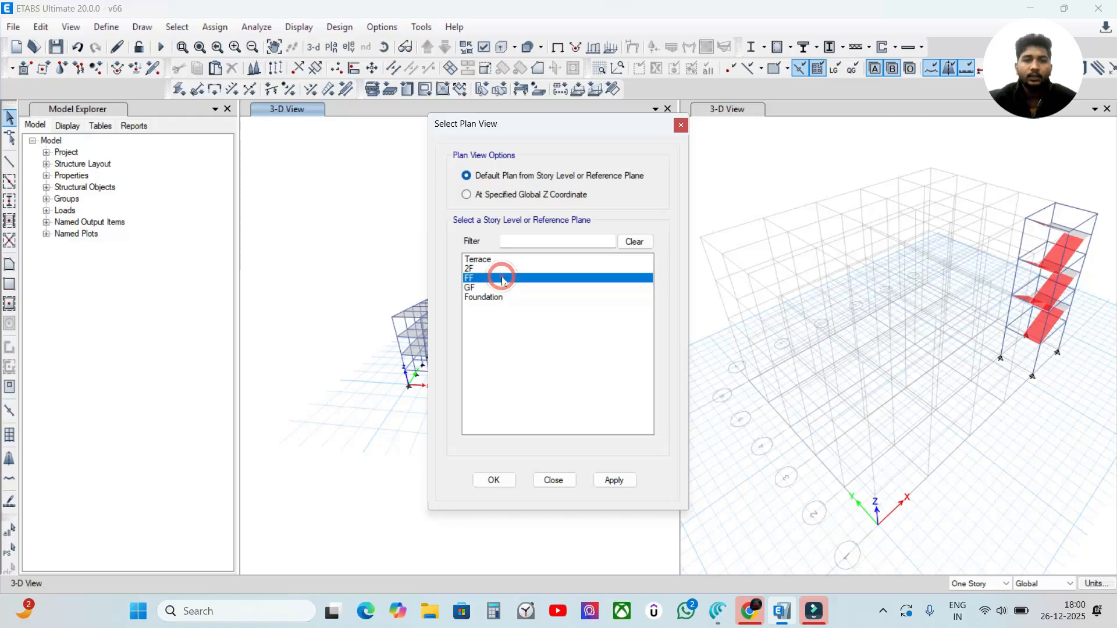
left_click(614, 480)
left_click(493, 480)
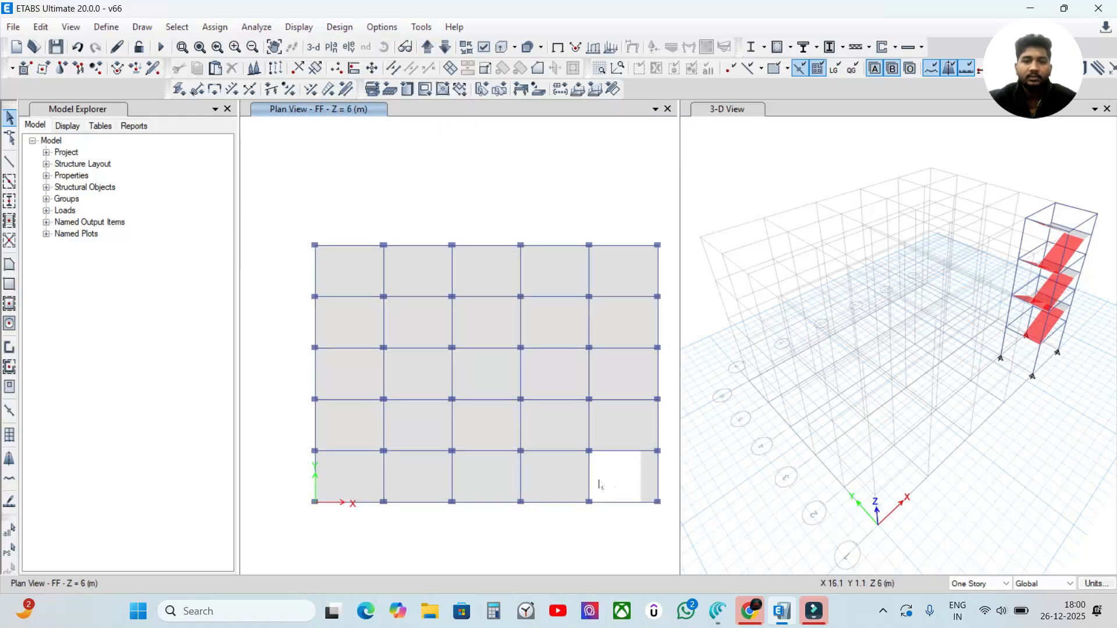
left_click(349, 471)
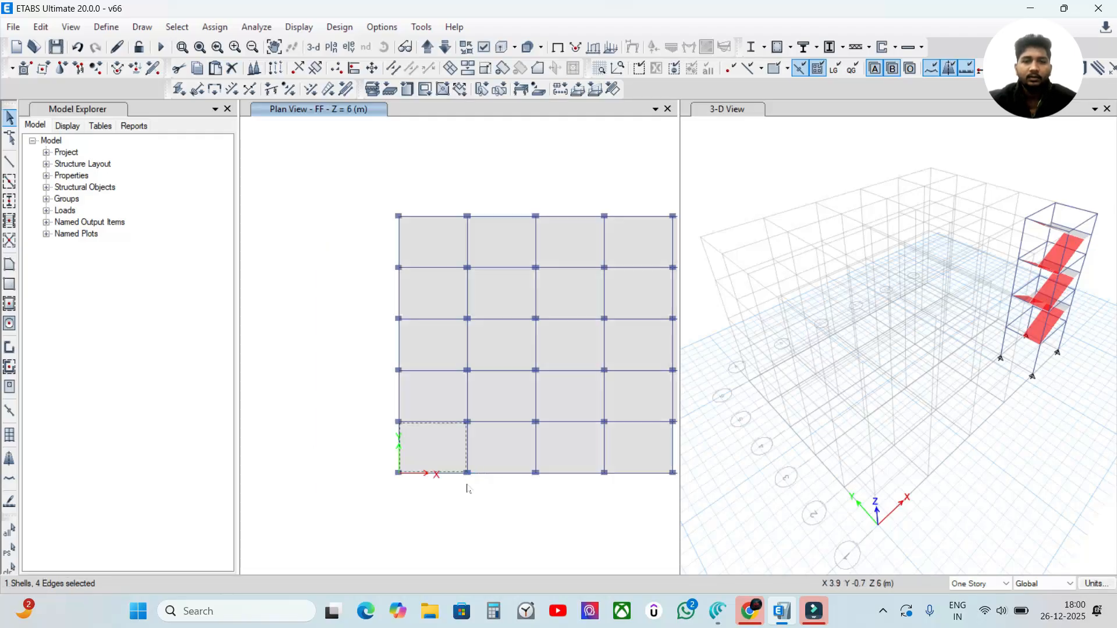
left_click(398, 244)
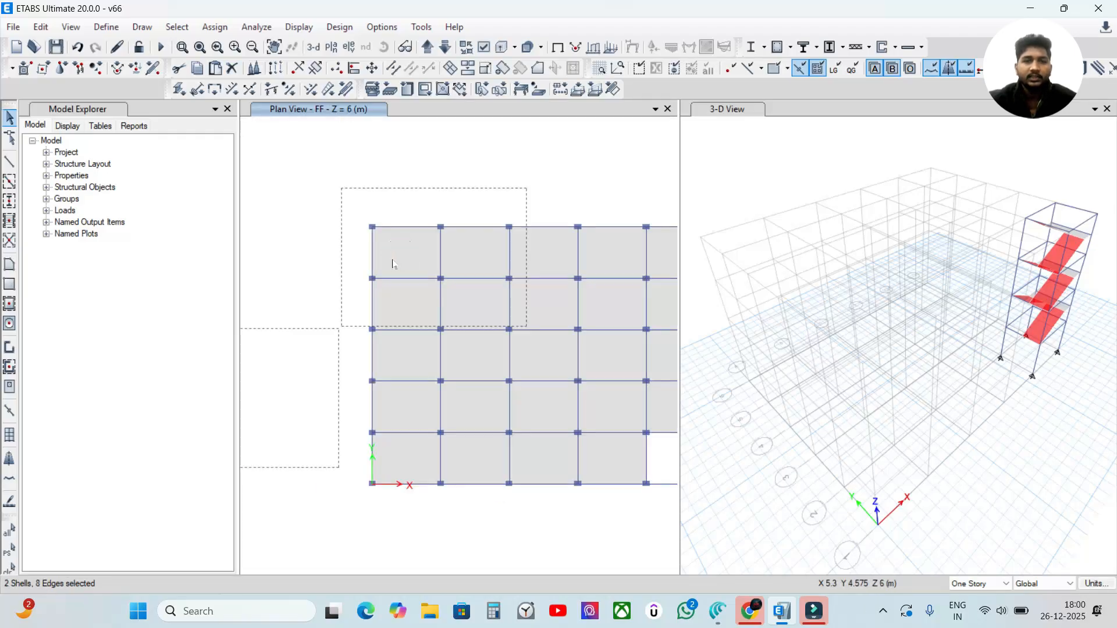
scroll(438, 302, "up", 2)
scroll(442, 305, "down", 4)
scroll(442, 306, "up", 3)
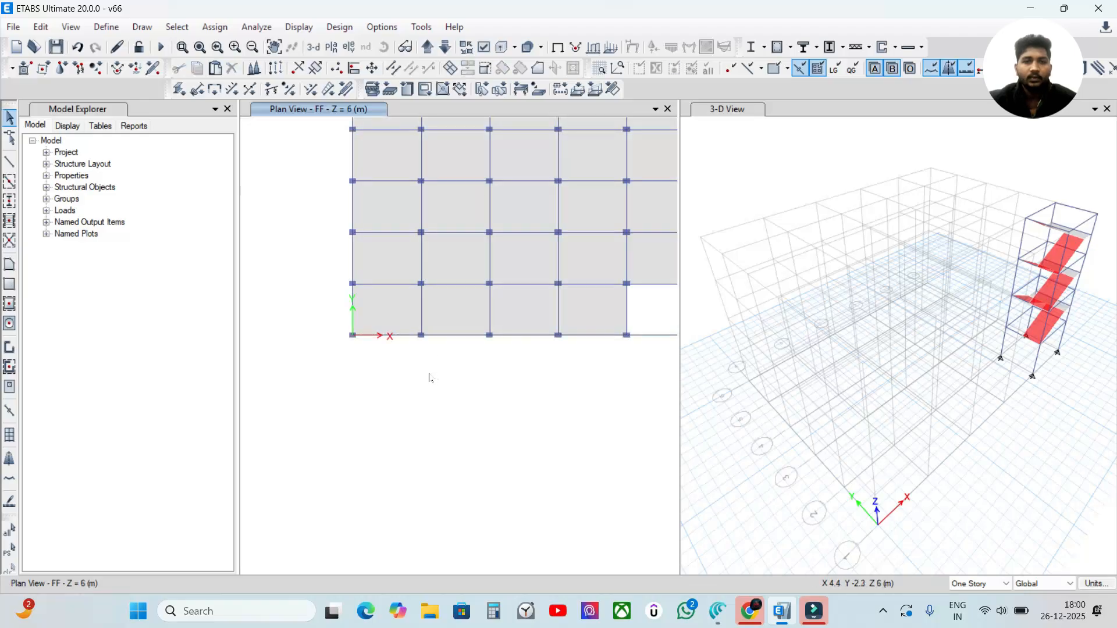
middle_click_drag(404, 304, 479, 493)
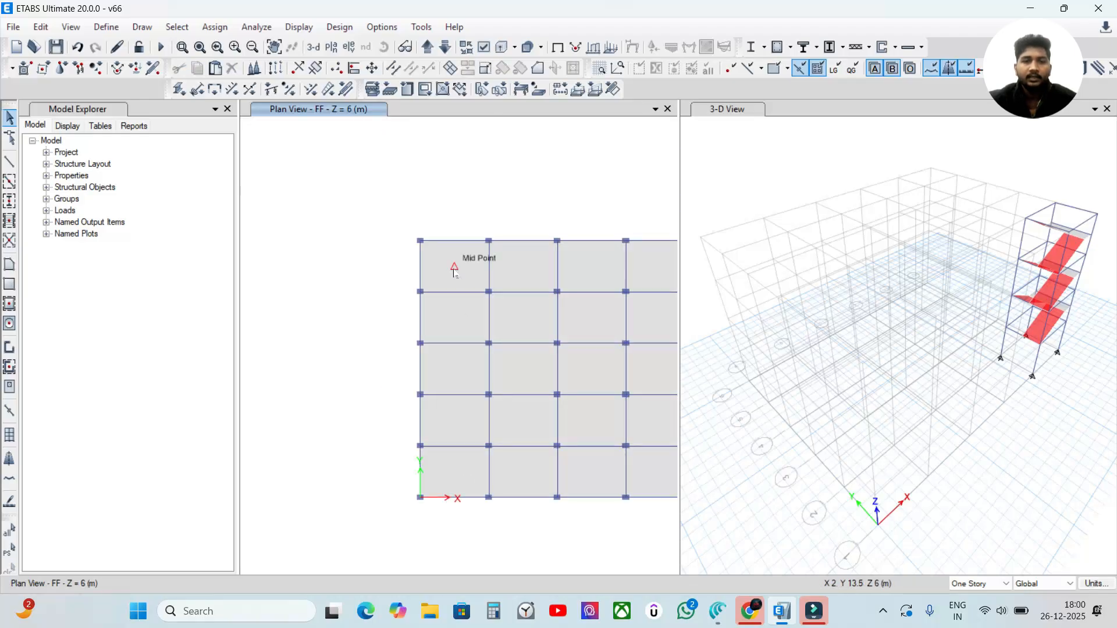
left_click(463, 478)
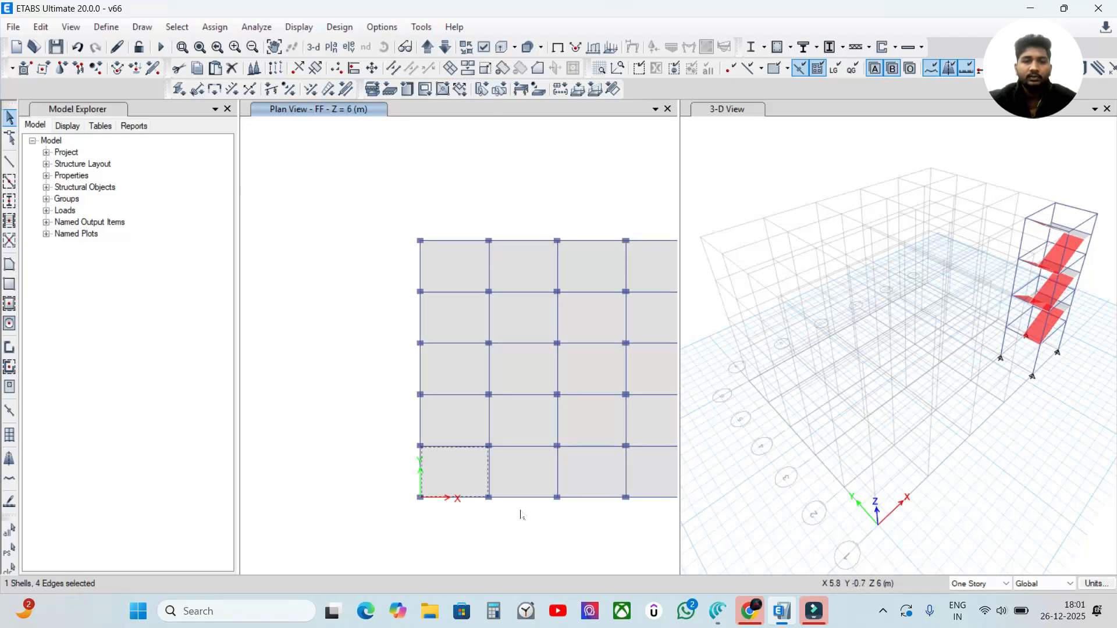
middle_click_drag(521, 513, 436, 456)
left_click_drag(329, 391, 321, 440)
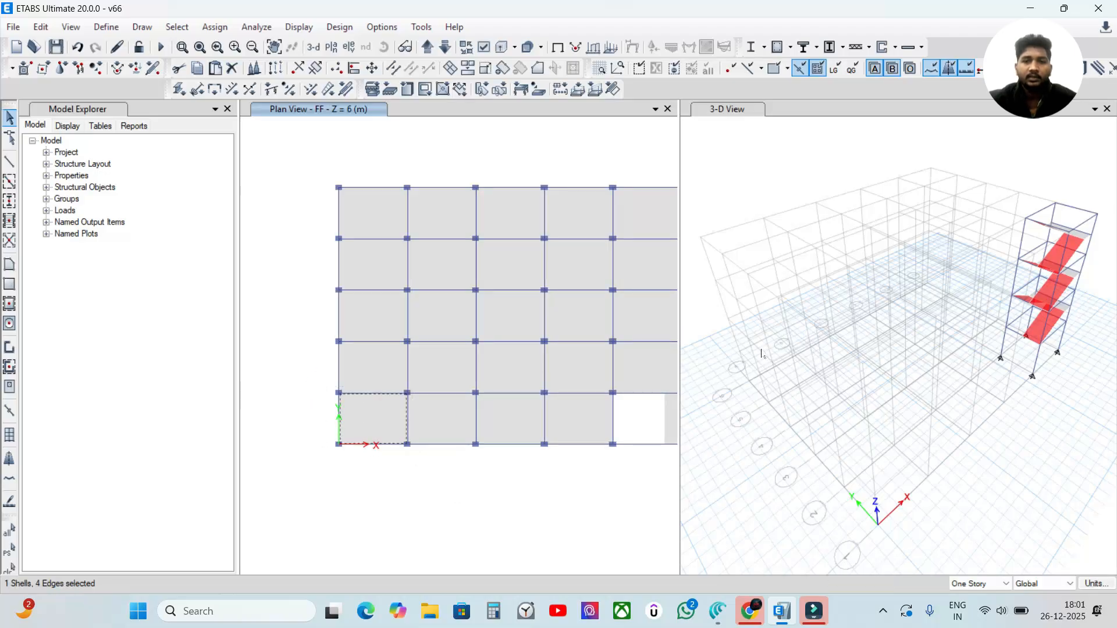
Show all objects of the building in the 3-D view beside the plan.
right_click(766, 174)
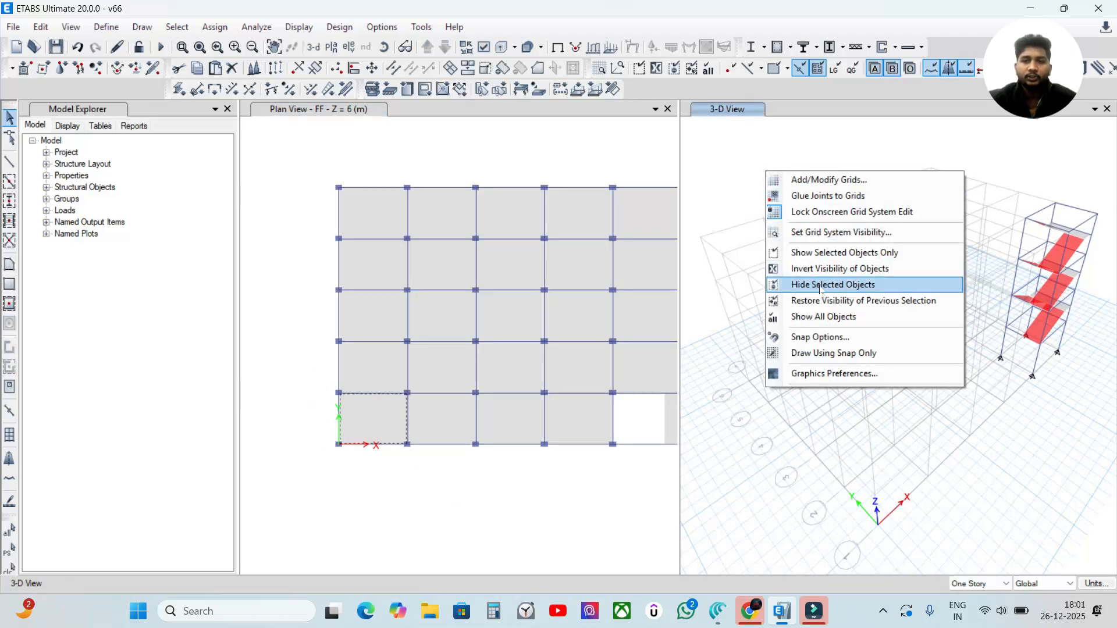
left_click(823, 318)
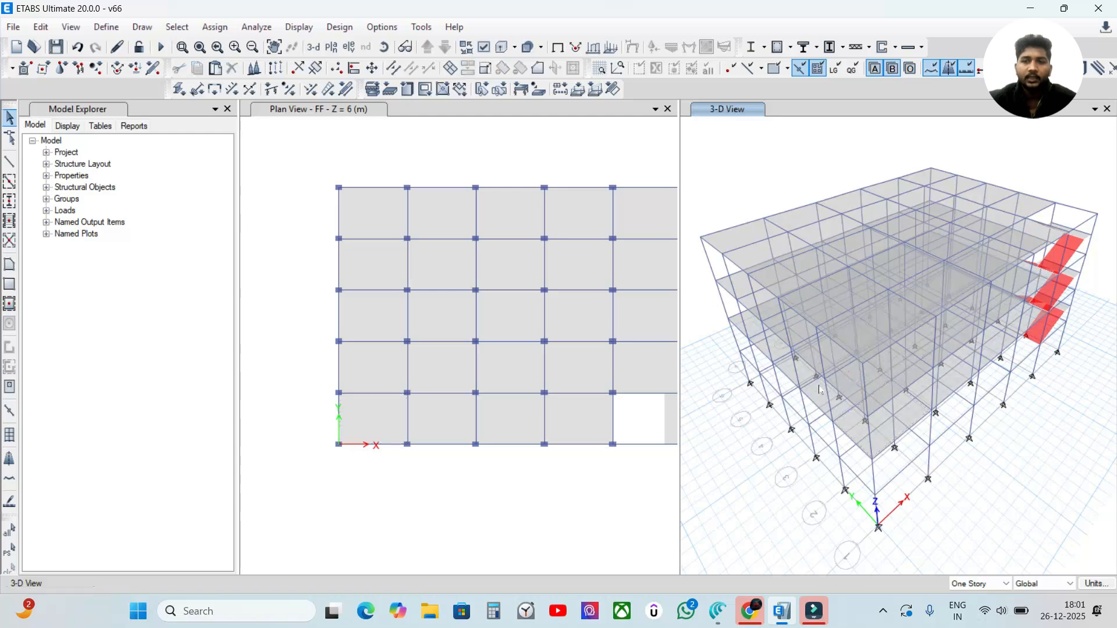
Delete the floor slab in the corner bay at the origin on all stories, with All Stories as the selection scope.
left_click(384, 430)
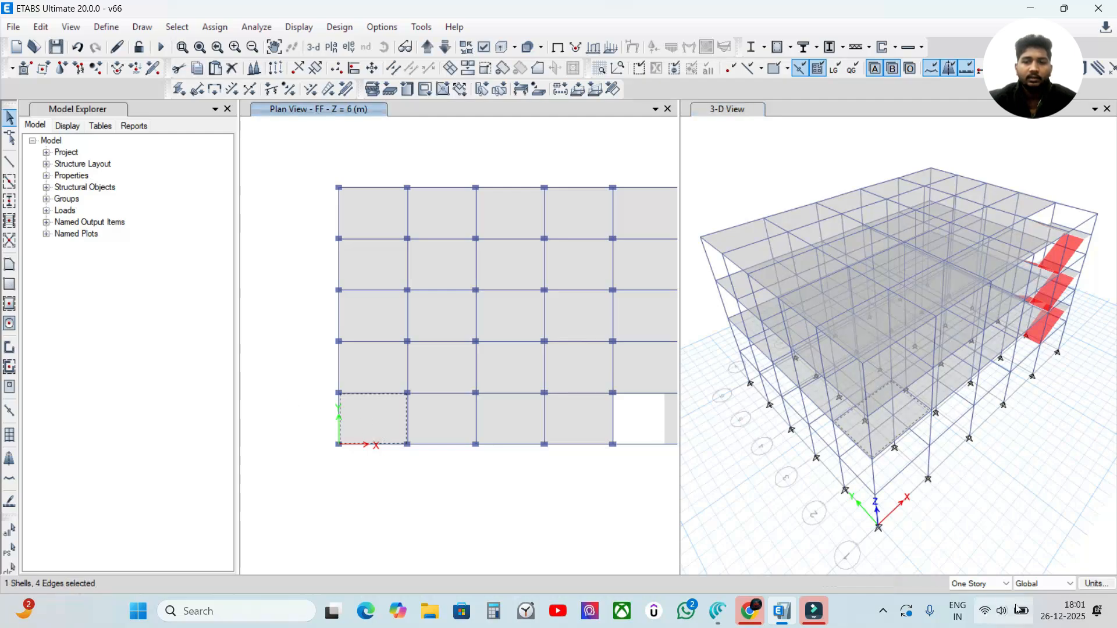
left_click(974, 583)
left_click(971, 597)
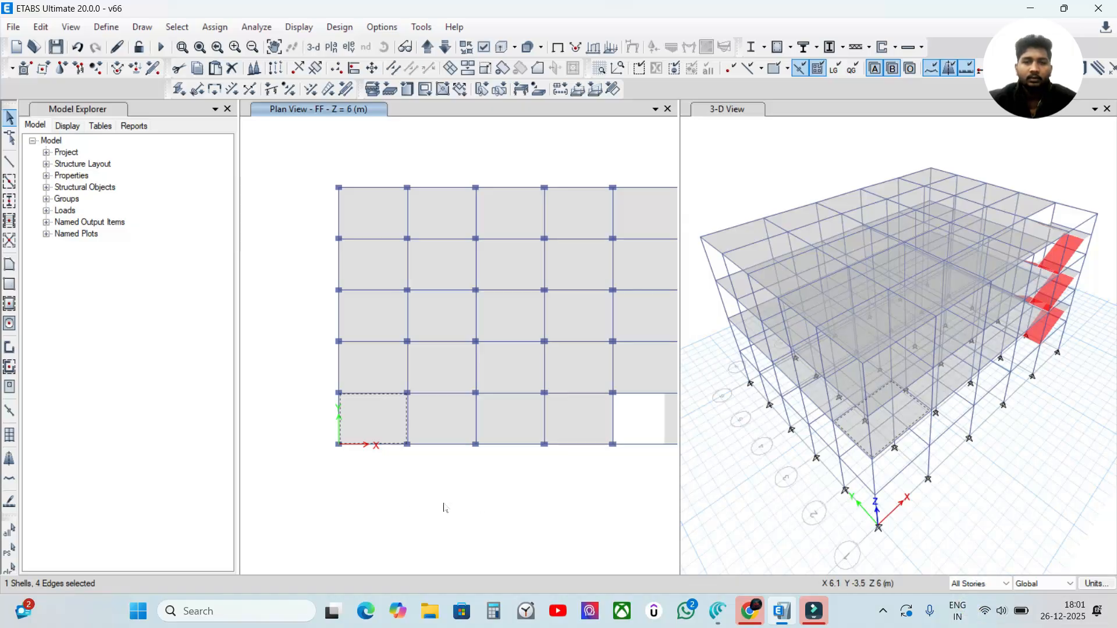
left_click(389, 417)
left_click(388, 416)
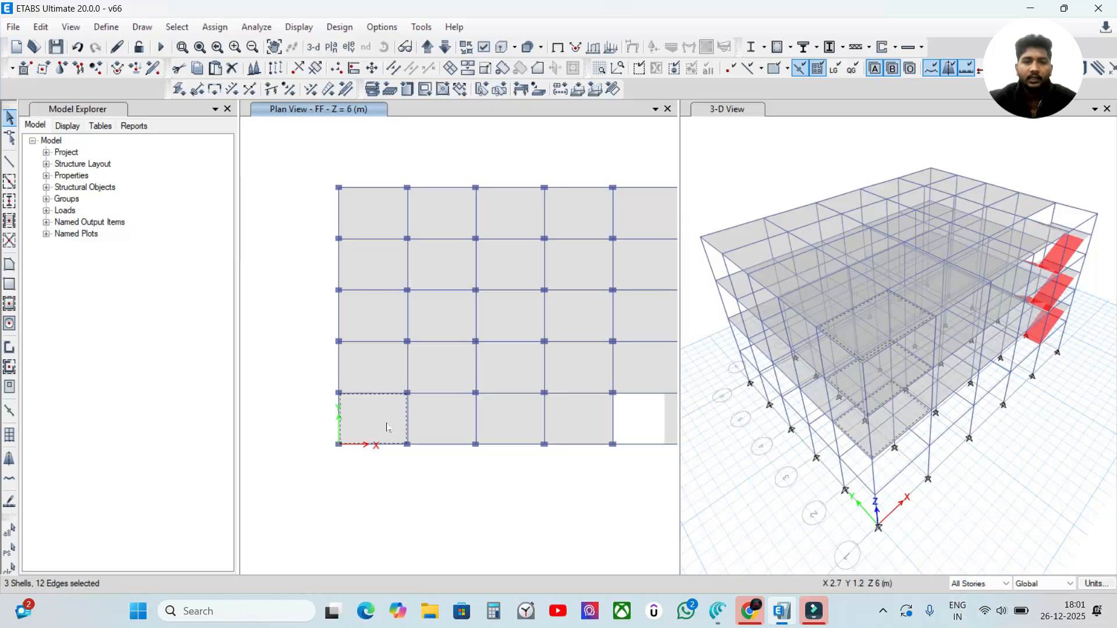
key("Delete")
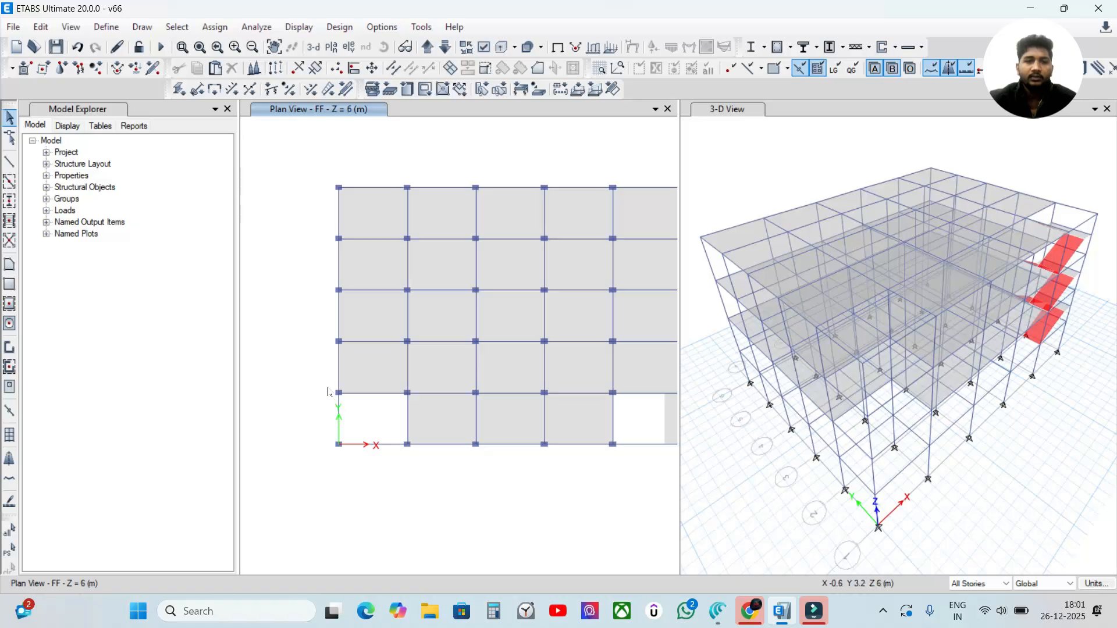
Isolate the joints and frames of the corner bay at the origin and change this plan view to a 3-D view.
left_click_drag(325, 391, 425, 476)
right_click(458, 458)
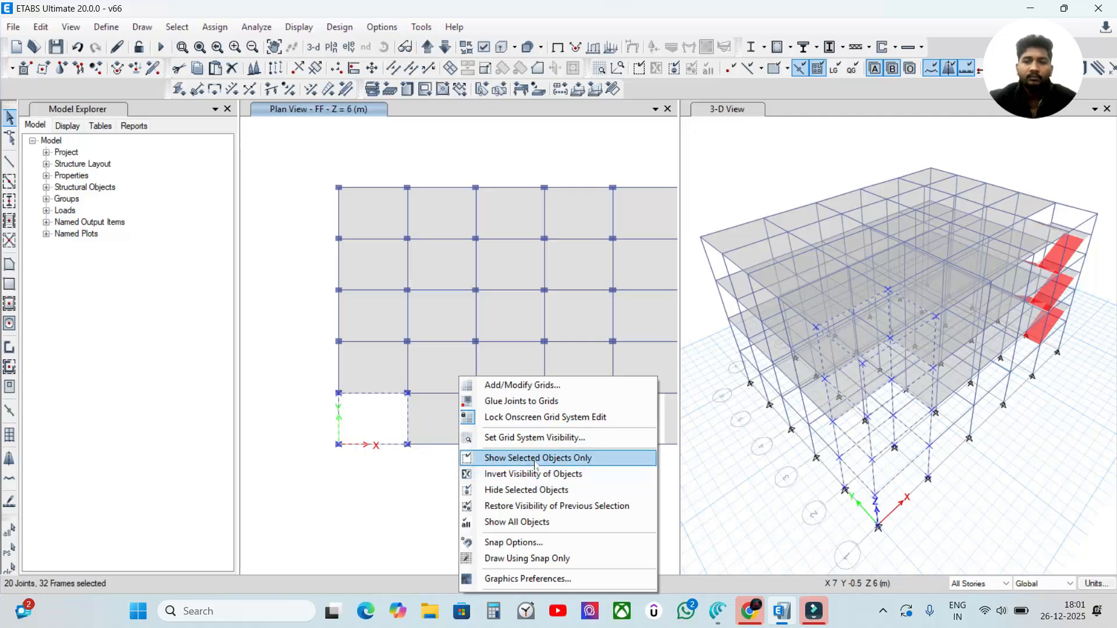
left_click(568, 459)
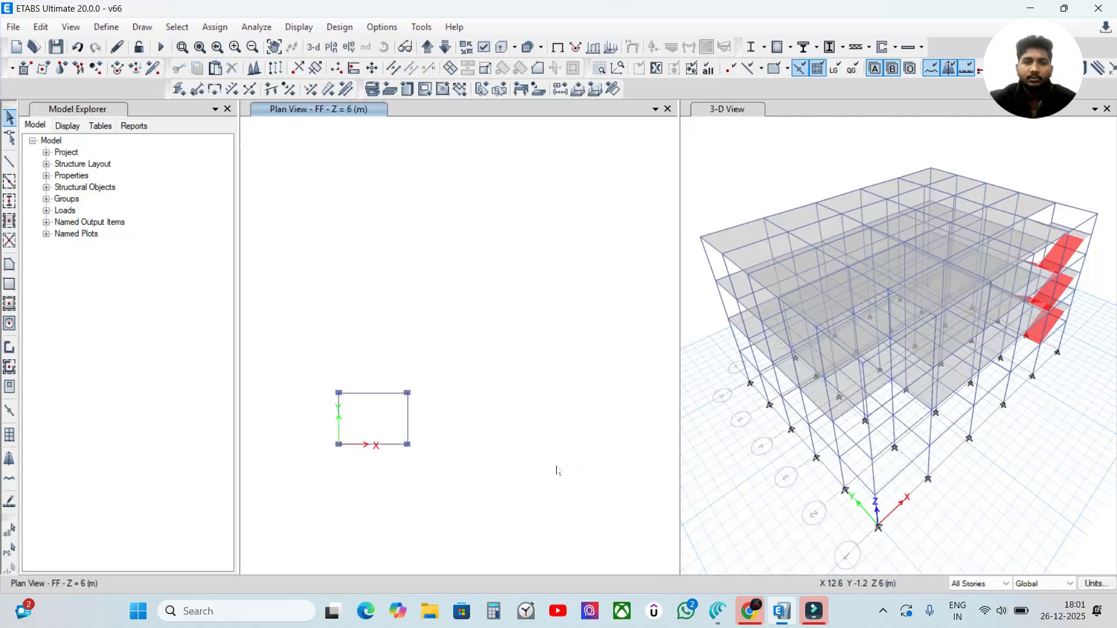
middle_click_drag(449, 399, 499, 342)
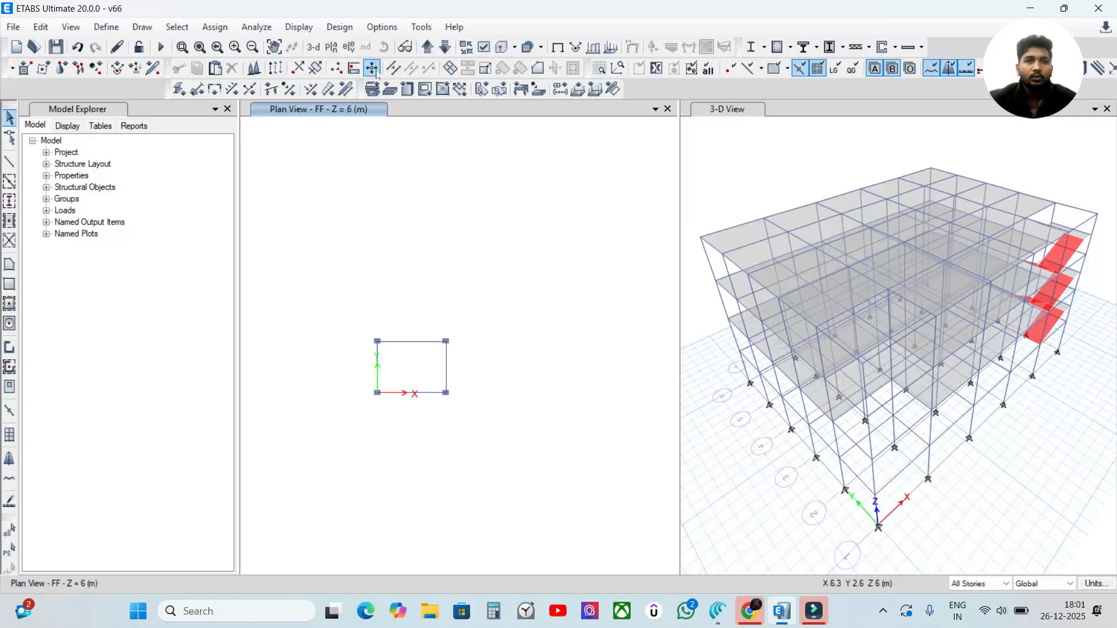
left_click(313, 47)
scroll(552, 297, "up", 5)
scroll(521, 307, "down", 6)
scroll(515, 329, "up", 3)
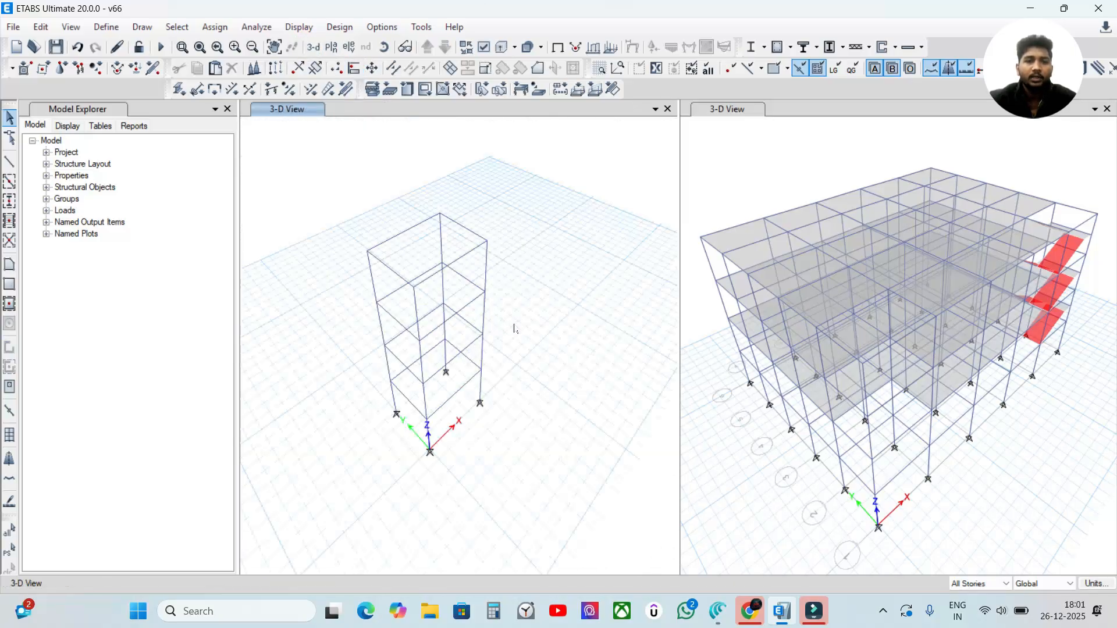
Recall the previous selection and show only those corner-bay objects in the second 3-D view.
left_click(736, 109)
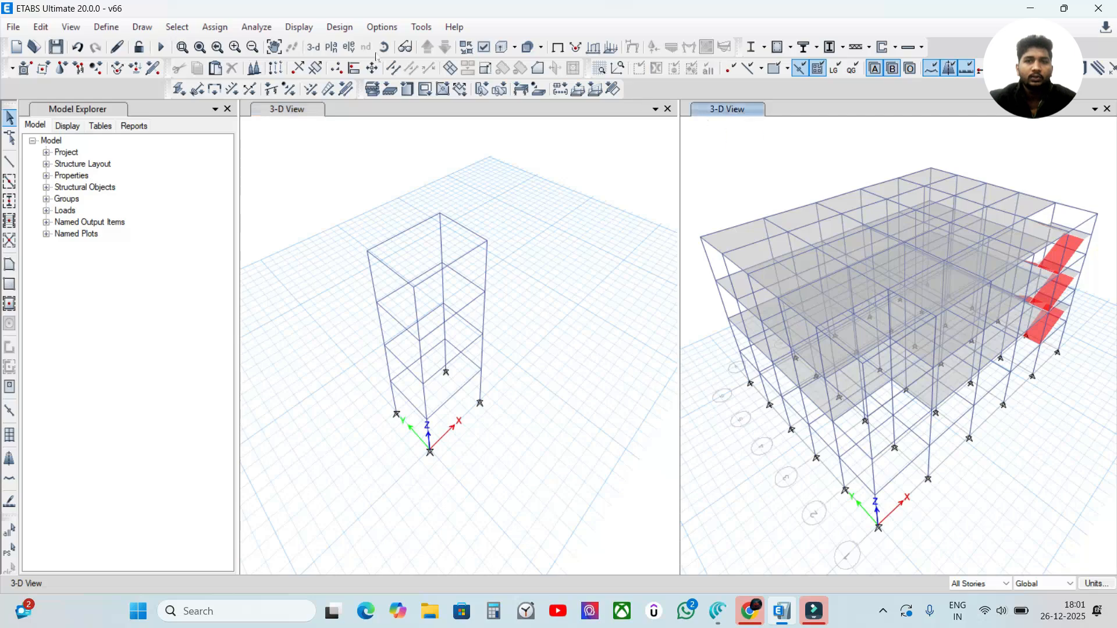
left_click(185, 28)
left_click(203, 110)
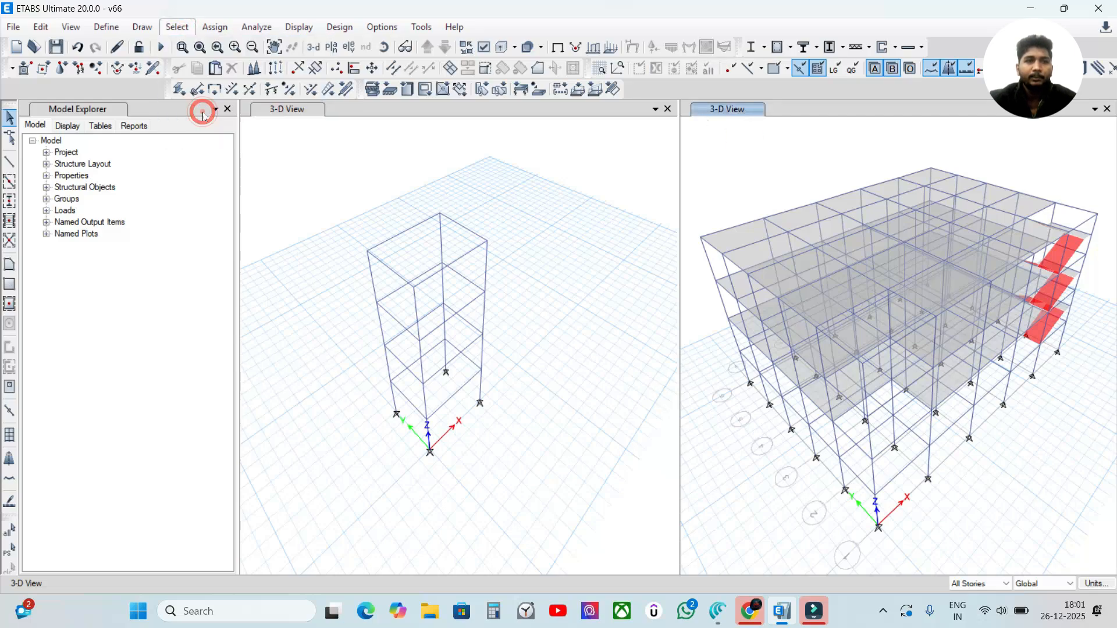
right_click(764, 157)
left_click(815, 235)
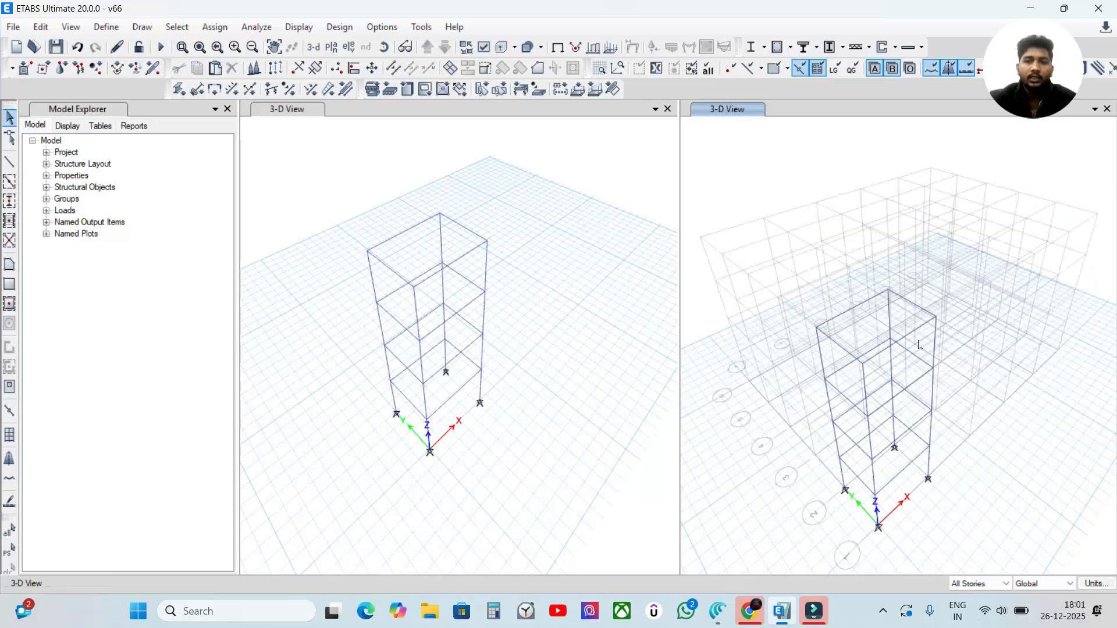
middle_click_drag(832, 389, 834, 330)
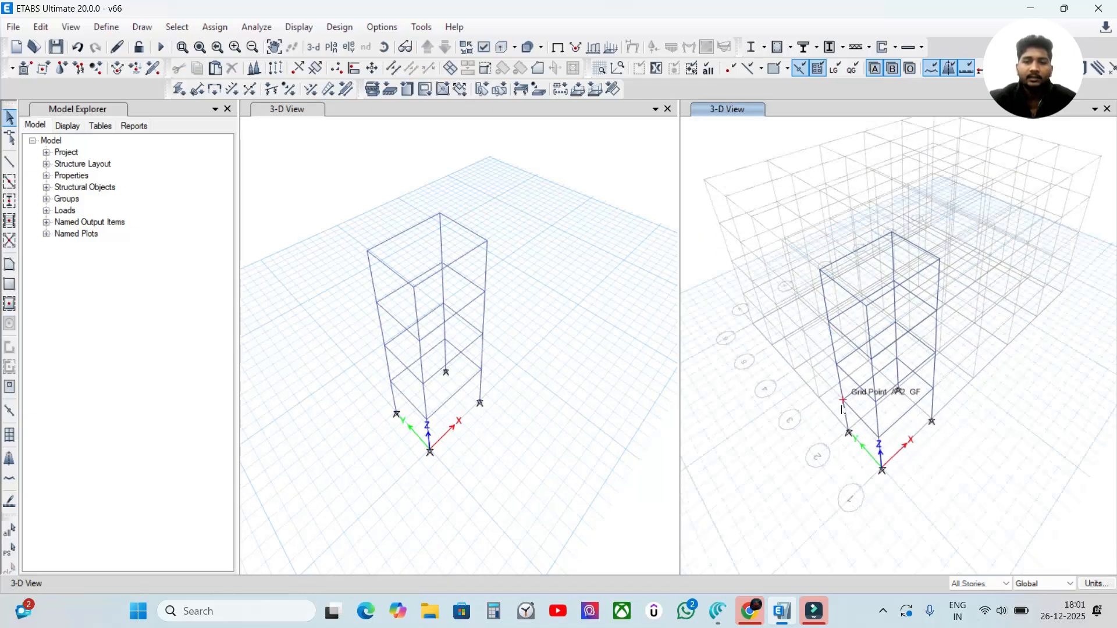
mouse_move(840, 419)
middle_mouse_down("shift")
mouse_move(839, 389)
mouse_move(827, 381)
middle_mouse_up("shift")
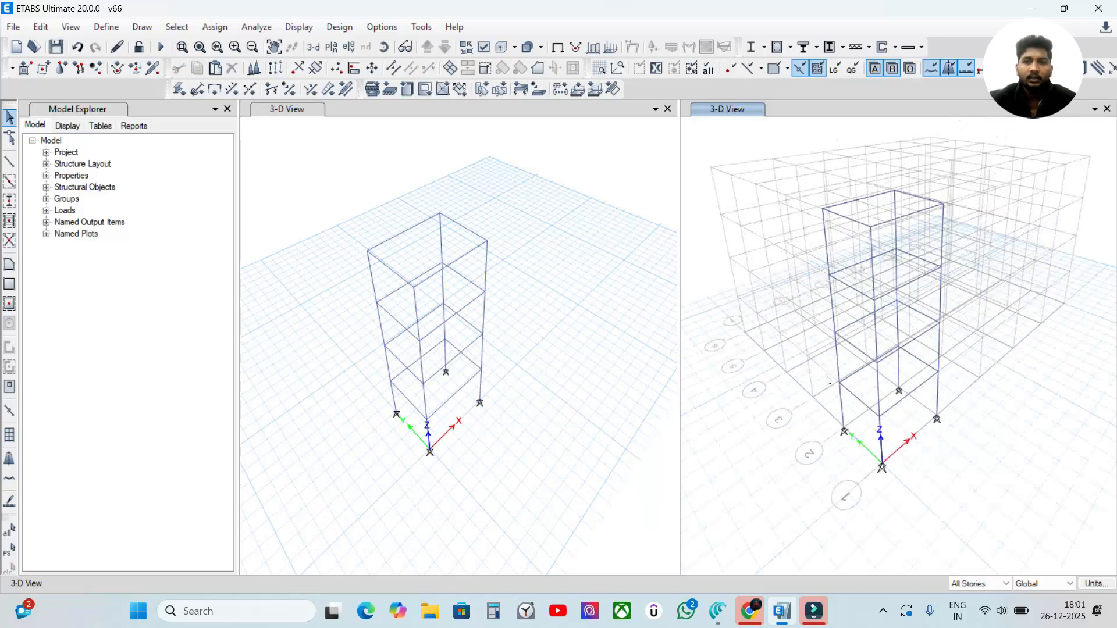
Hide the grid system in the second 3-D view through Set Grid System Visibility.
left_click(530, 261)
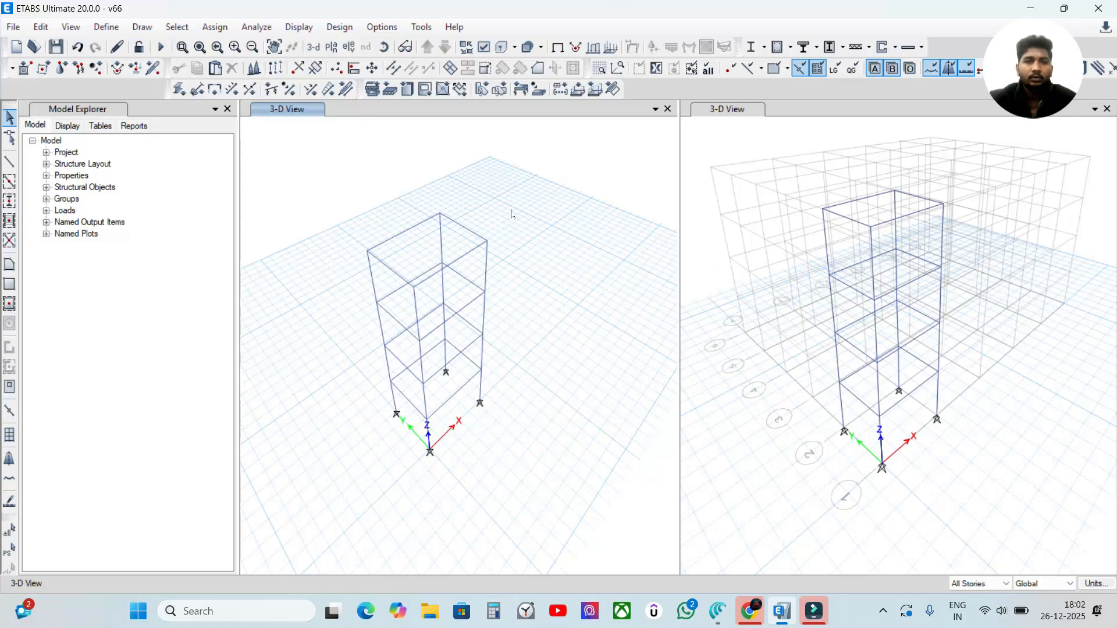
right_click(429, 142)
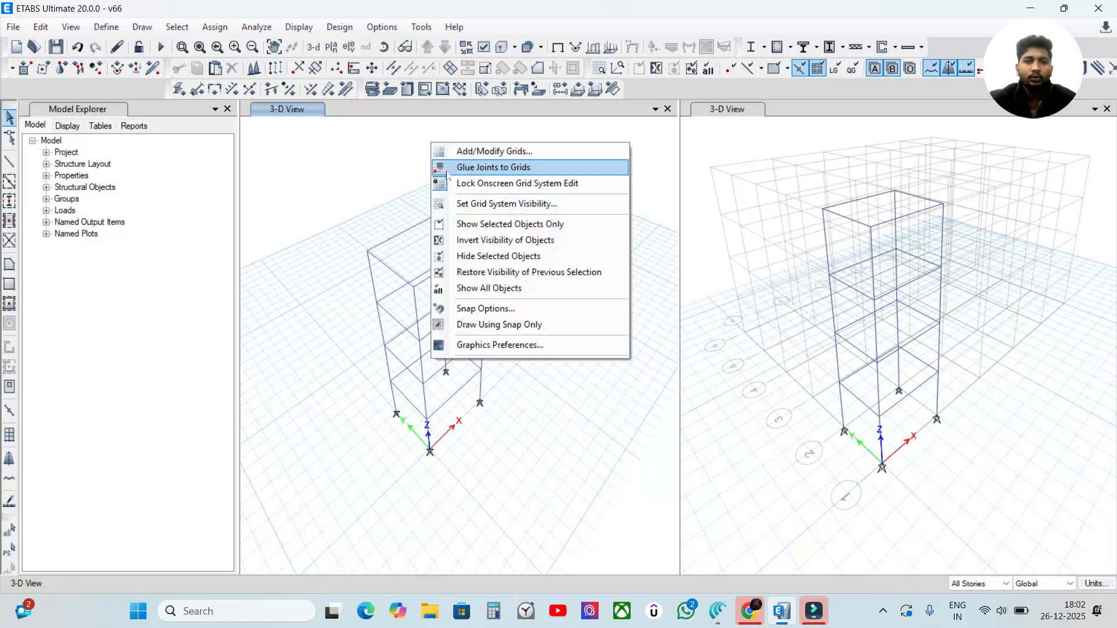
left_click(498, 204)
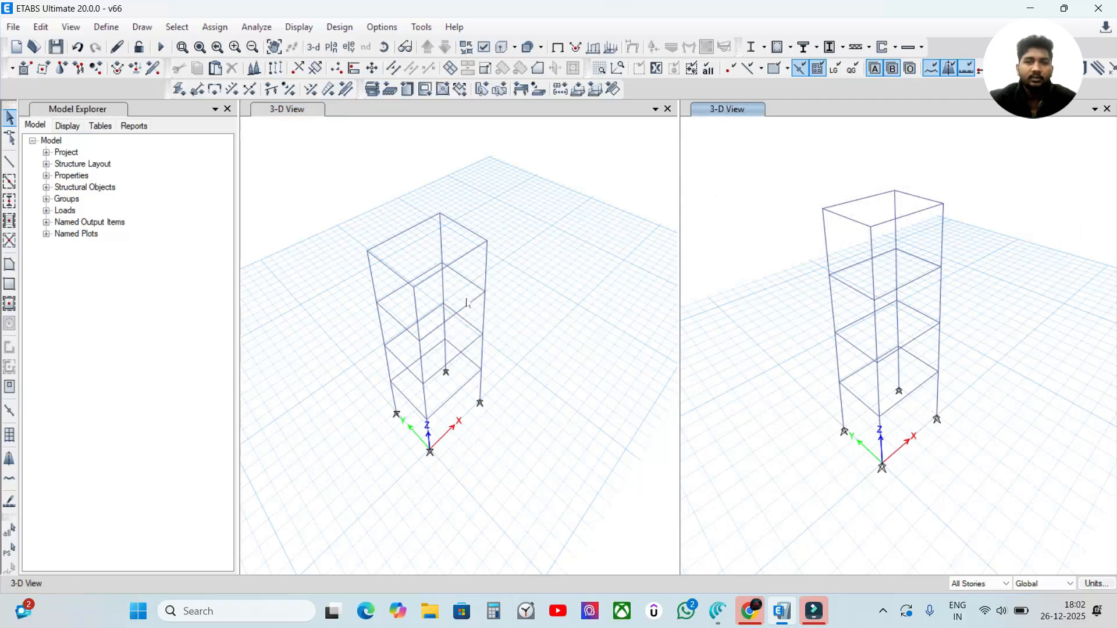
Turn the grid system visibility back on in the second 3-D view.
left_click(632, 184)
right_click(486, 179)
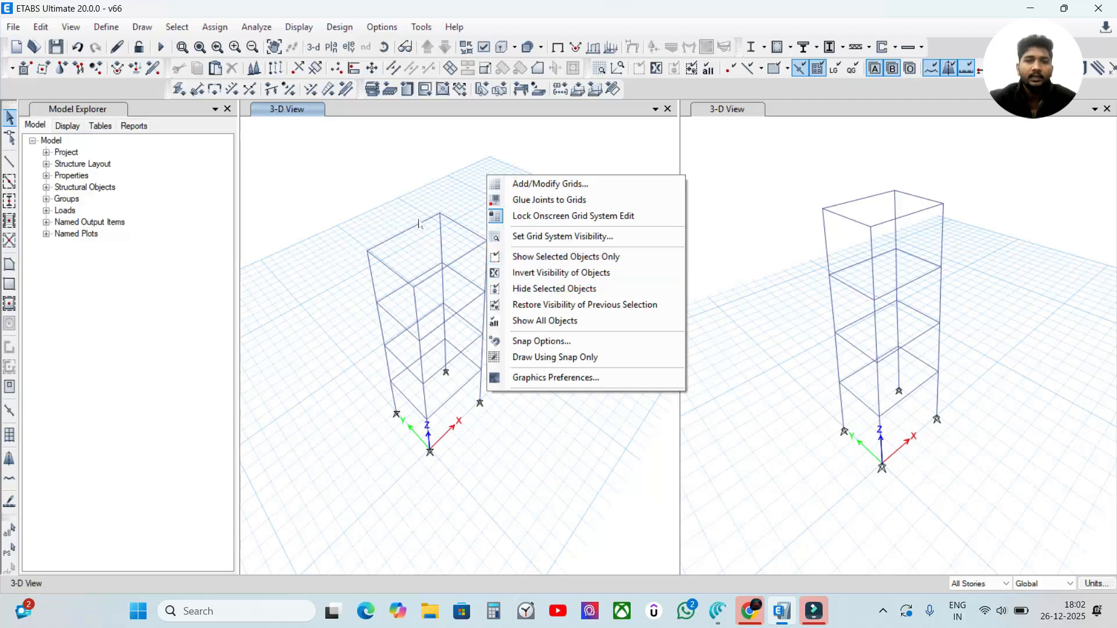
left_click(310, 192)
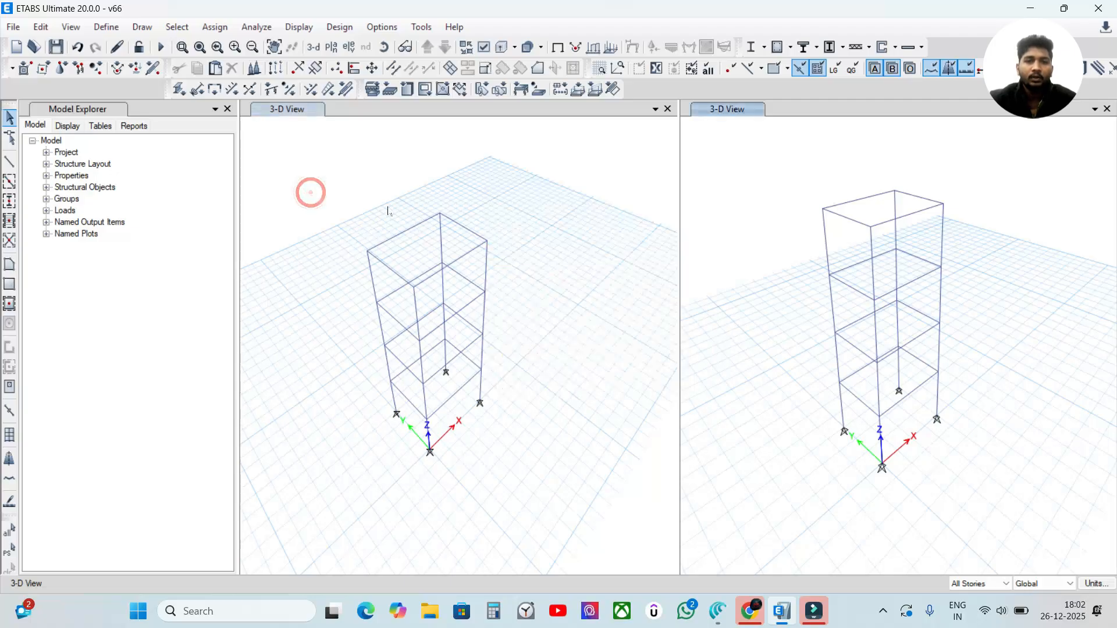
right_click(551, 191)
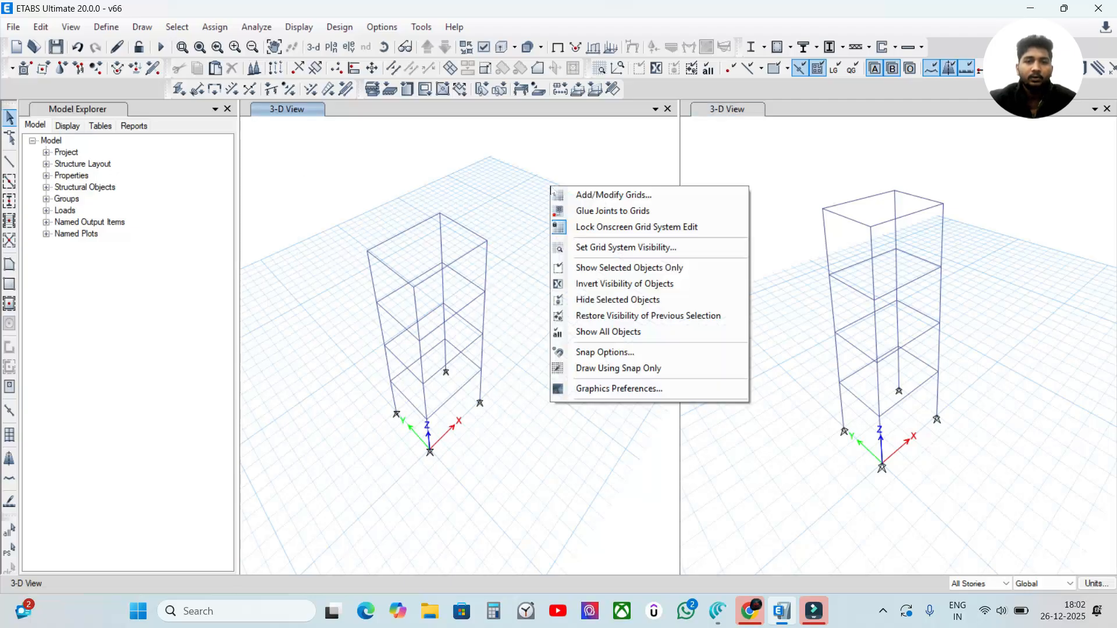
left_click(623, 248)
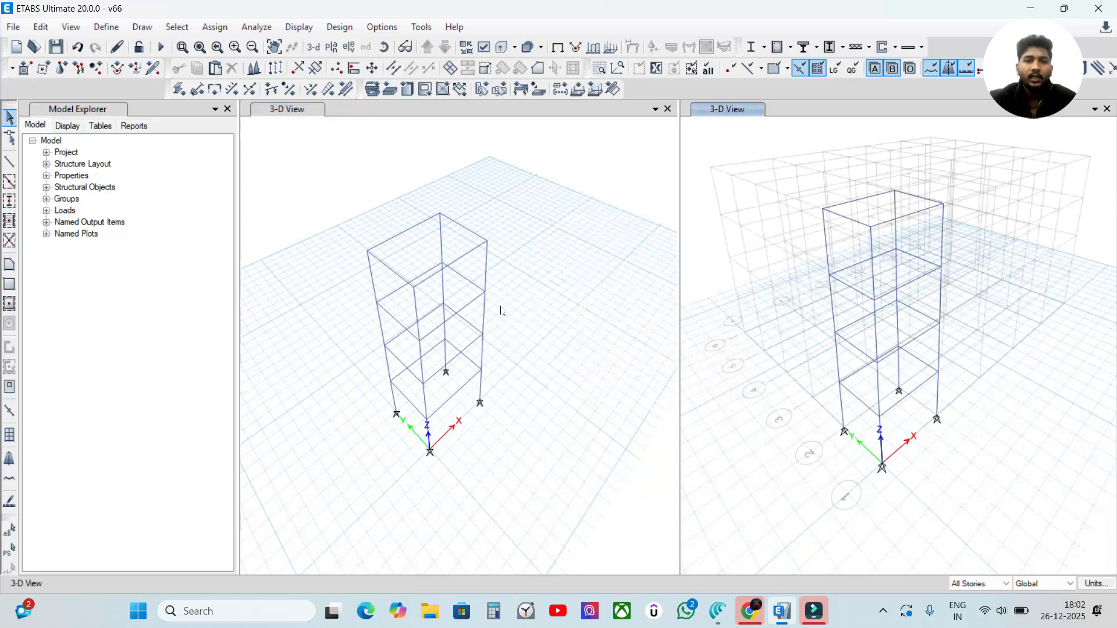
Turn off the grid system visibility again and make the first 3-D view active.
left_click(469, 174)
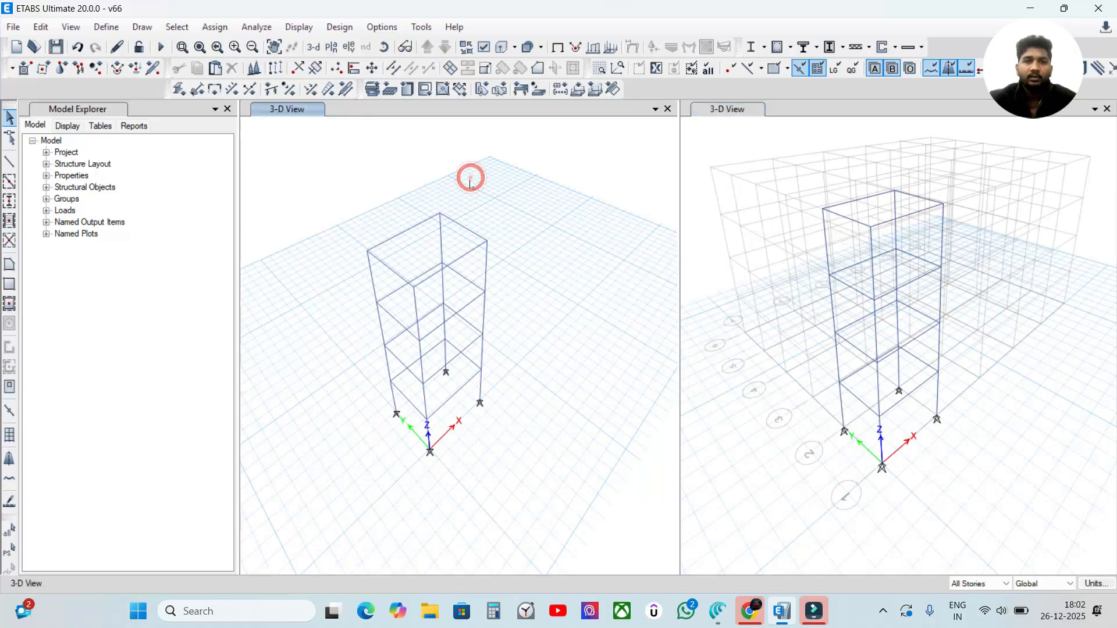
right_click(480, 151)
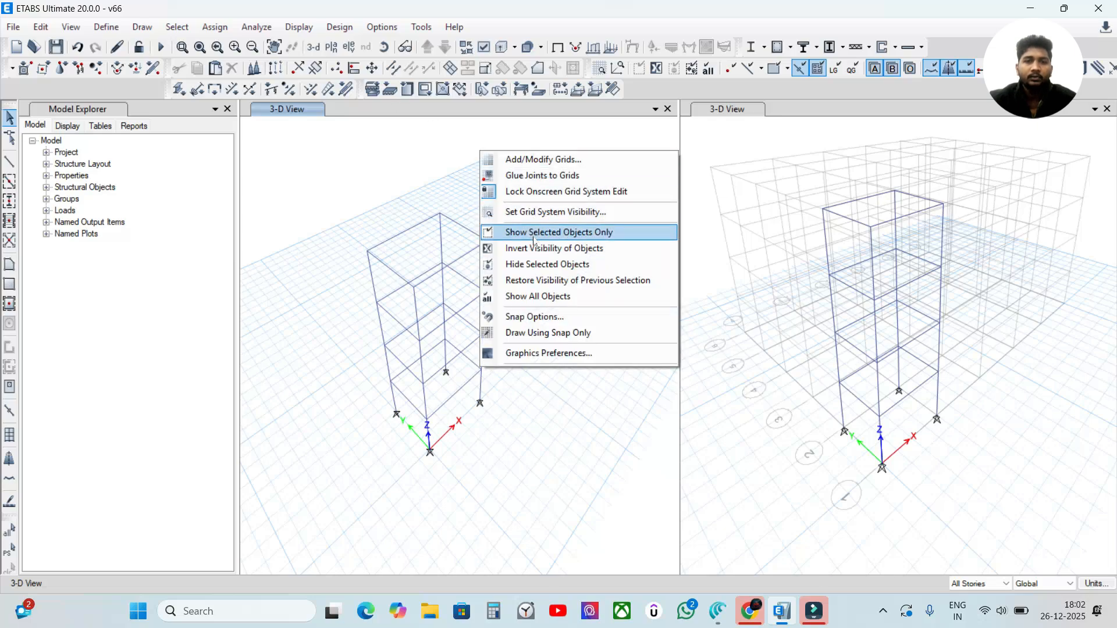
left_click(532, 212)
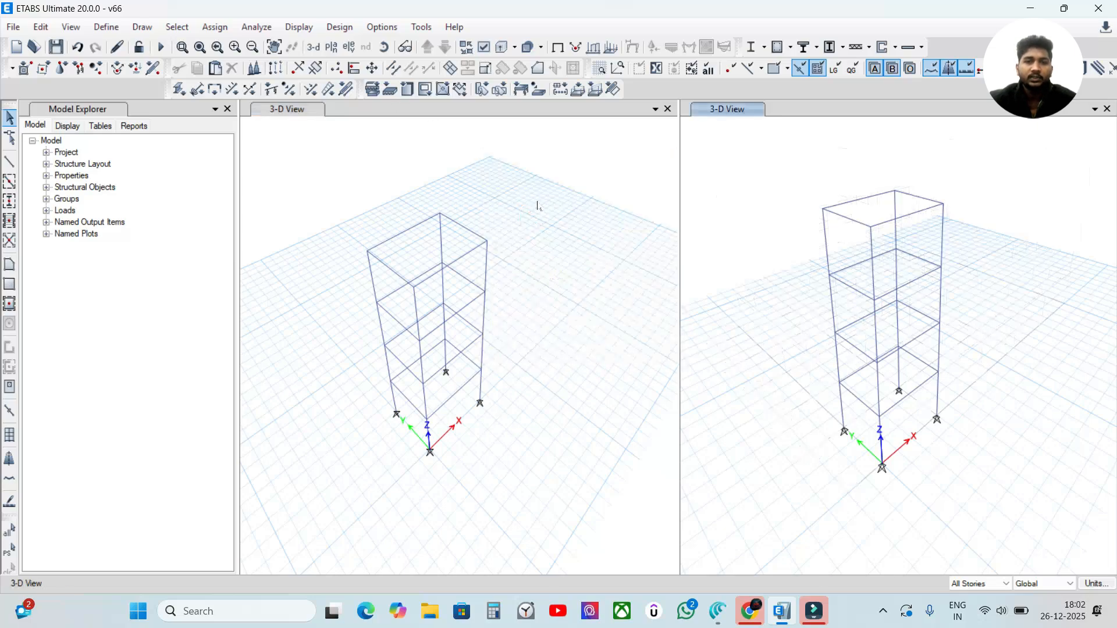
left_click(616, 159)
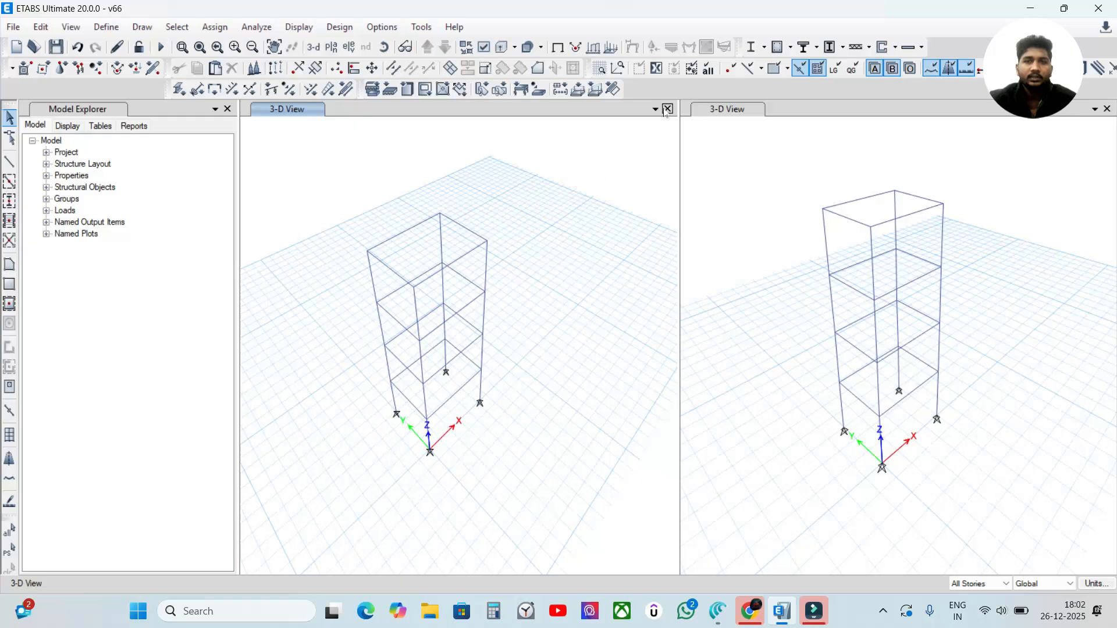
Toggle the grid system visibility again and close the first 3-D view.
right_click(550, 217)
left_click(593, 267)
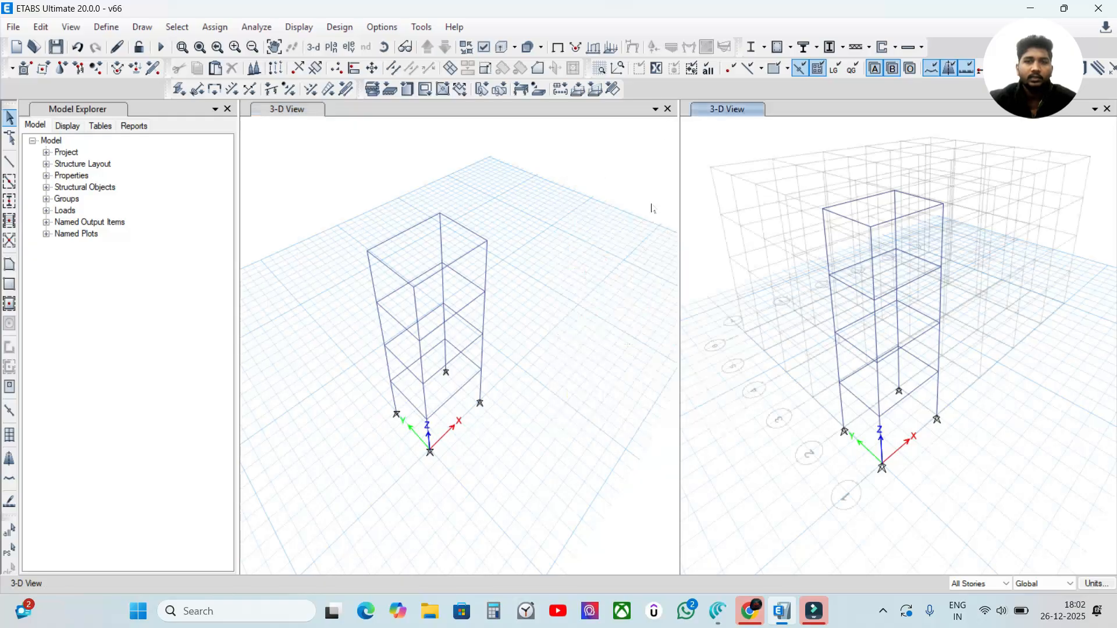
left_click(668, 109)
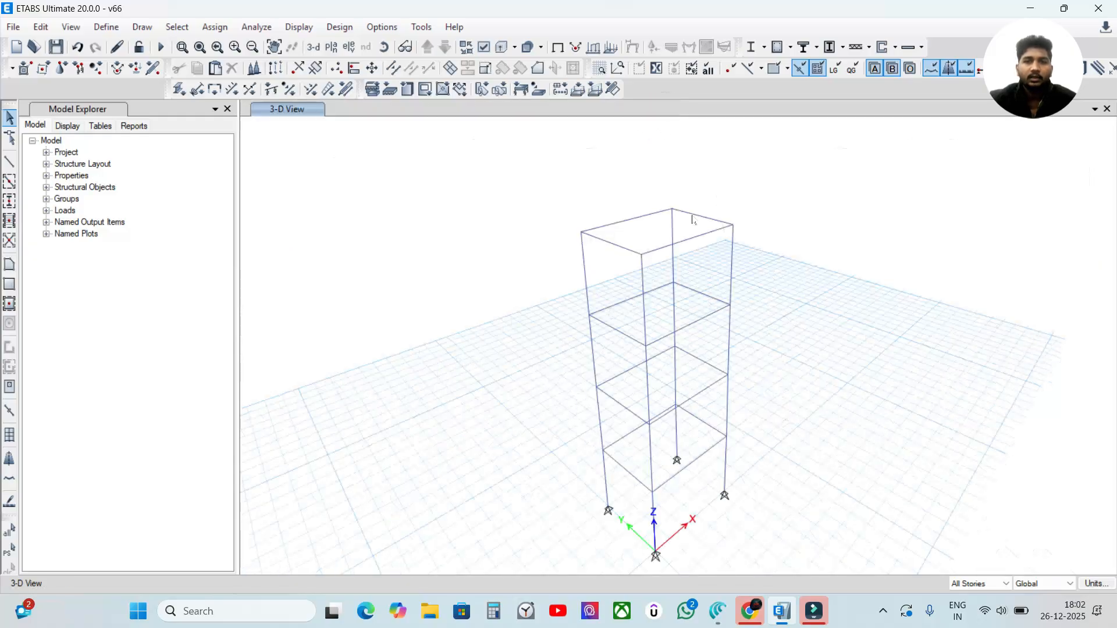
Turn on the grid system visibility in the remaining 3-D view through Set Grid System Visibility.
right_click(705, 184)
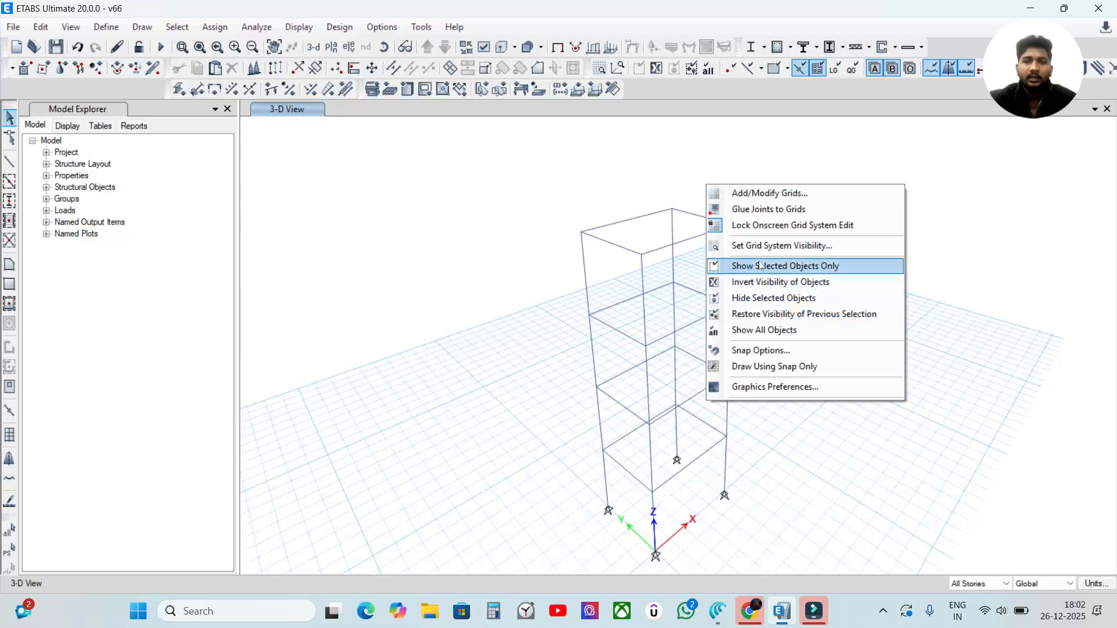
left_click(759, 246)
middle_click_drag(945, 340, 902, 307)
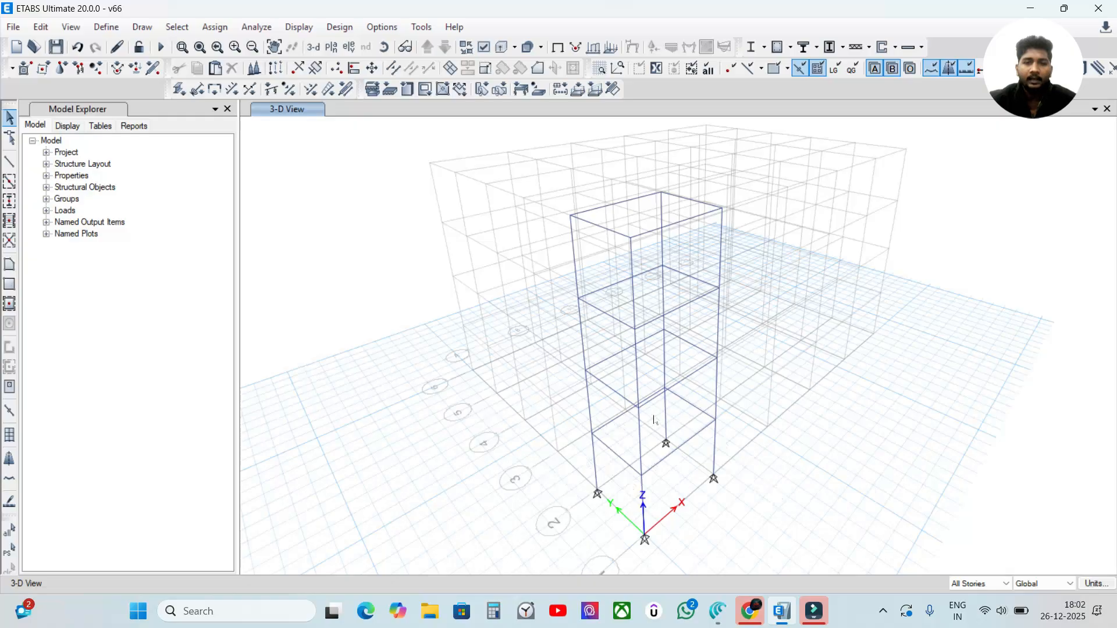
middle_click_drag(961, 493, 893, 484, "shift")
middle_click_drag(656, 481, 717, 495, "shift")
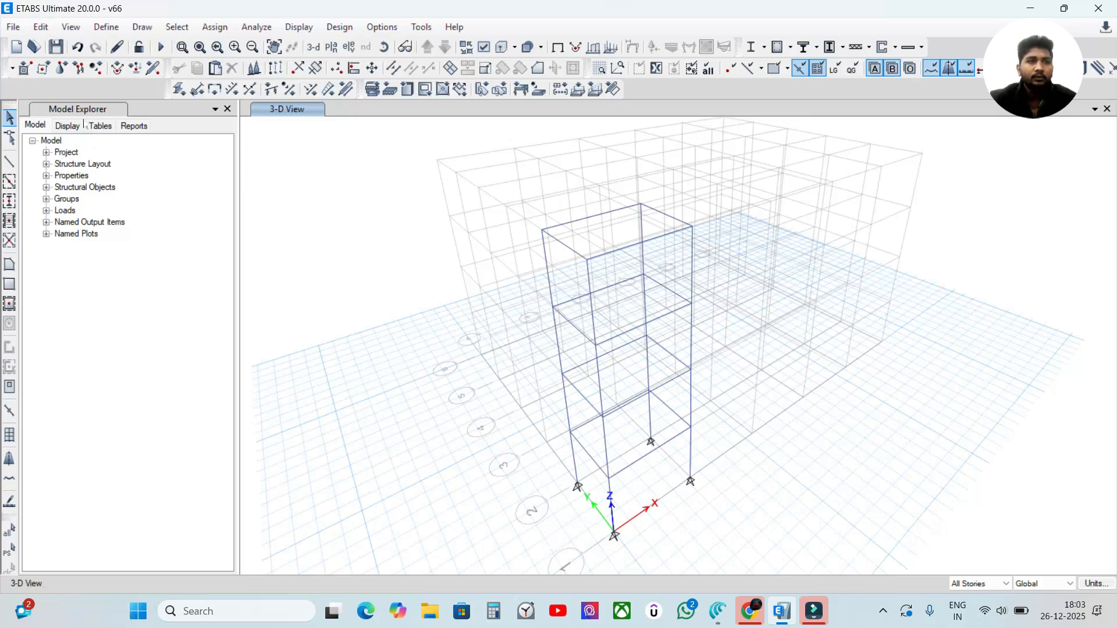
Open the data of grid system G1 for modification through Edit Stories and Grid Systems.
left_click(41, 27)
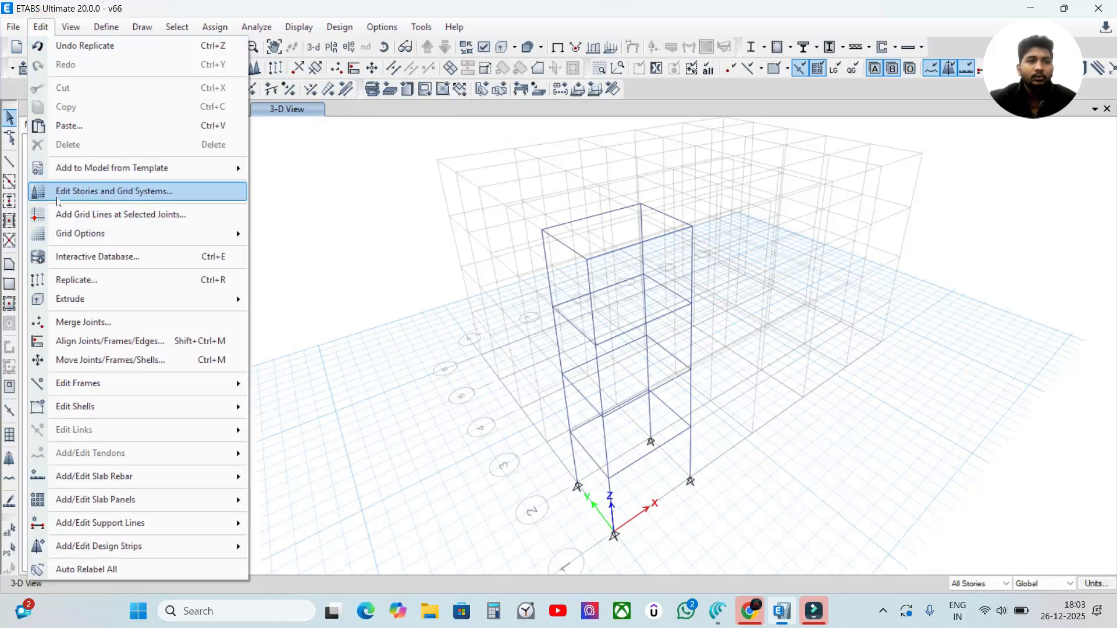
left_click(145, 194)
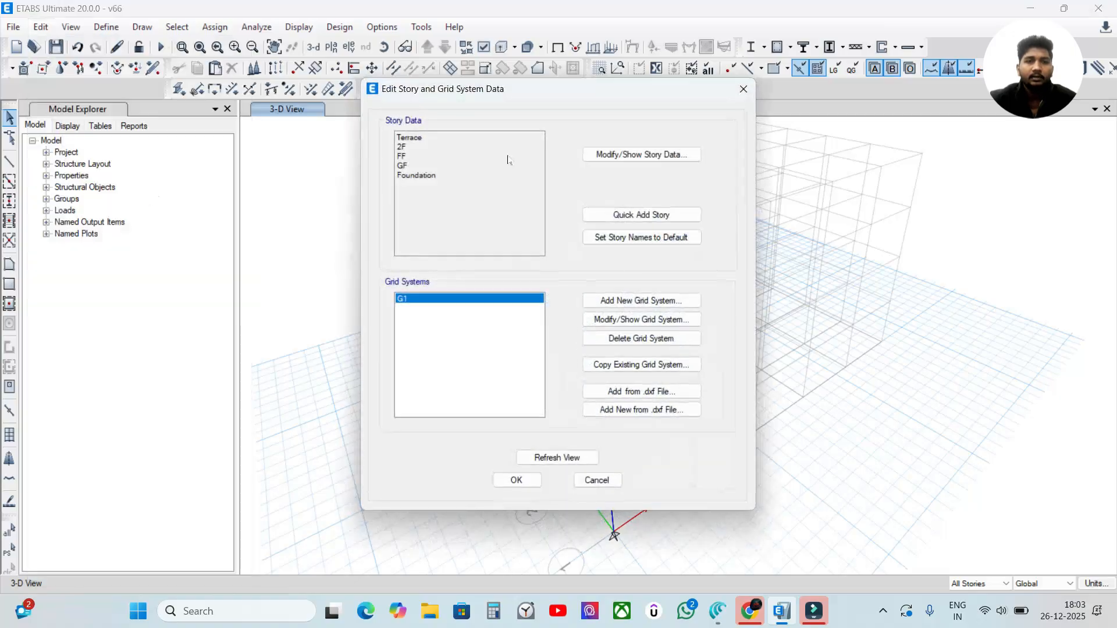
left_click_drag(440, 96, 441, 91)
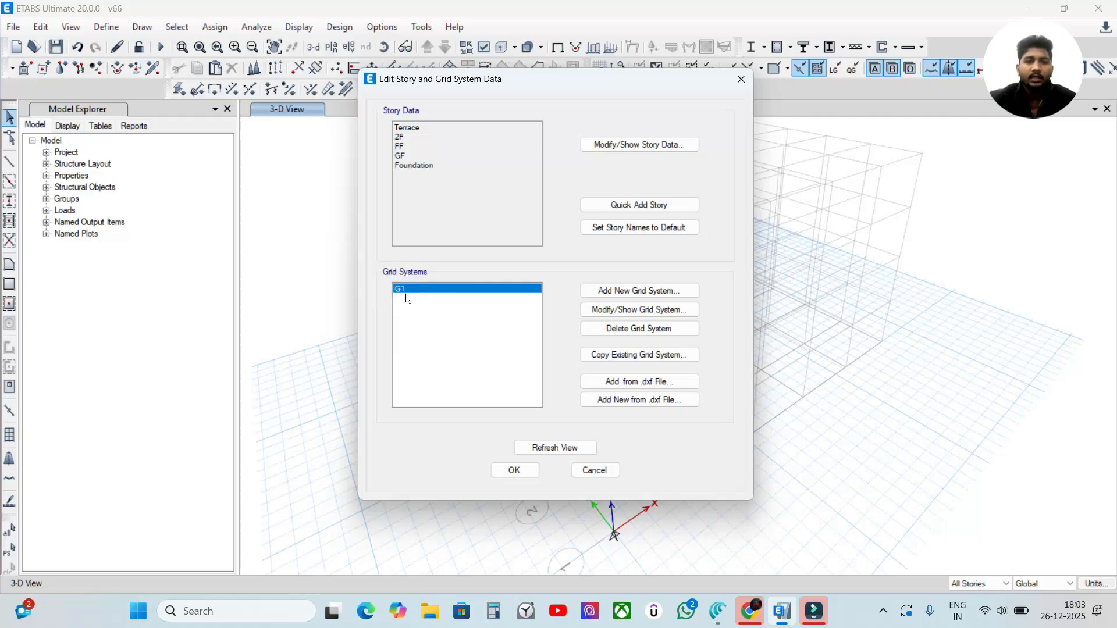
left_click(621, 310)
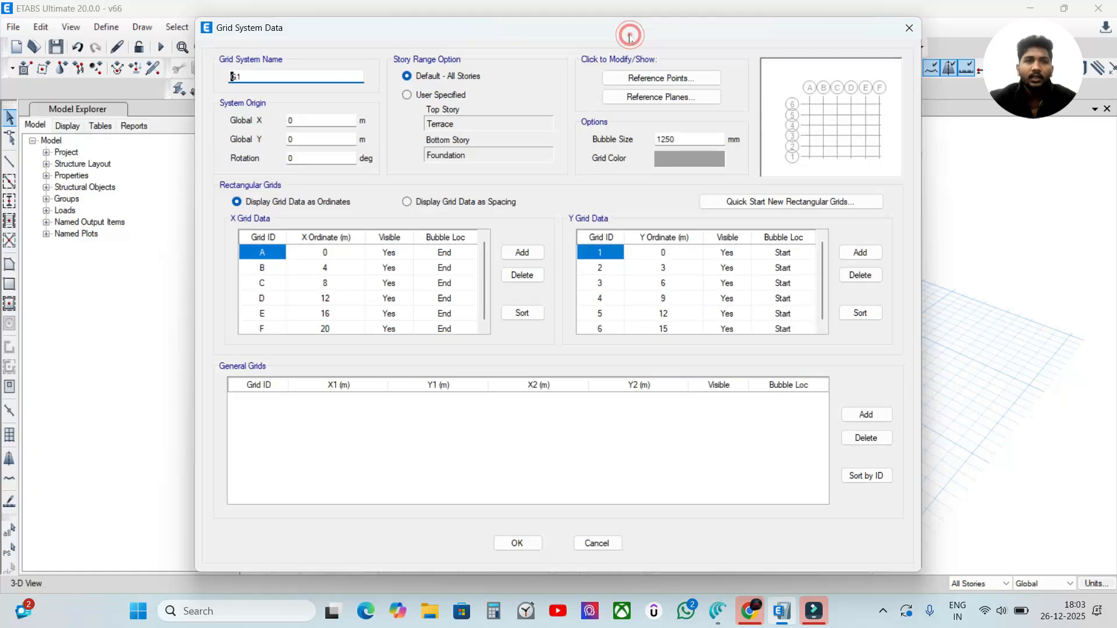
left_click_drag(628, 32, 576, 59)
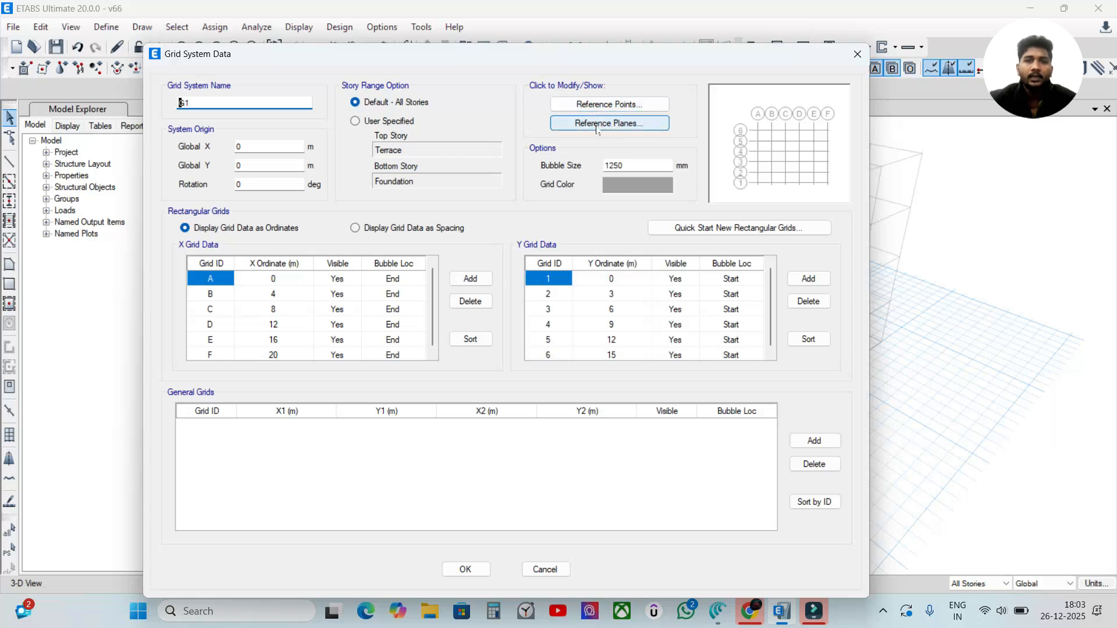
left_click_drag(599, 58, 316, 92)
left_click_drag(400, 104, 735, 66)
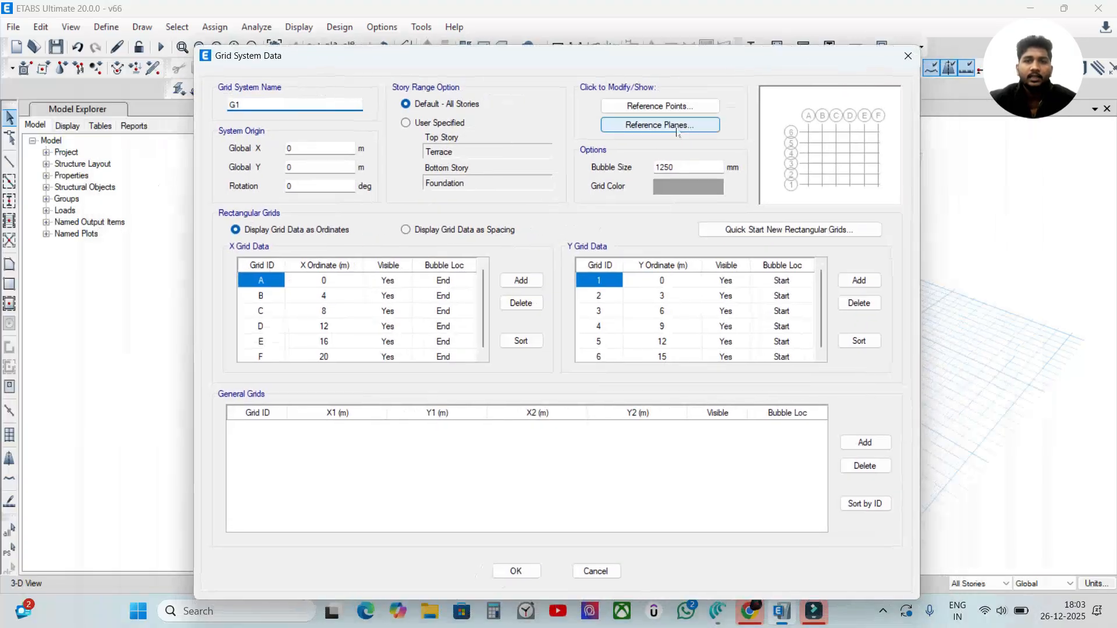
Add a horizontal reference plane at Z ordinate 0 to G1 and close the Reference Planes dialog.
left_click(672, 125)
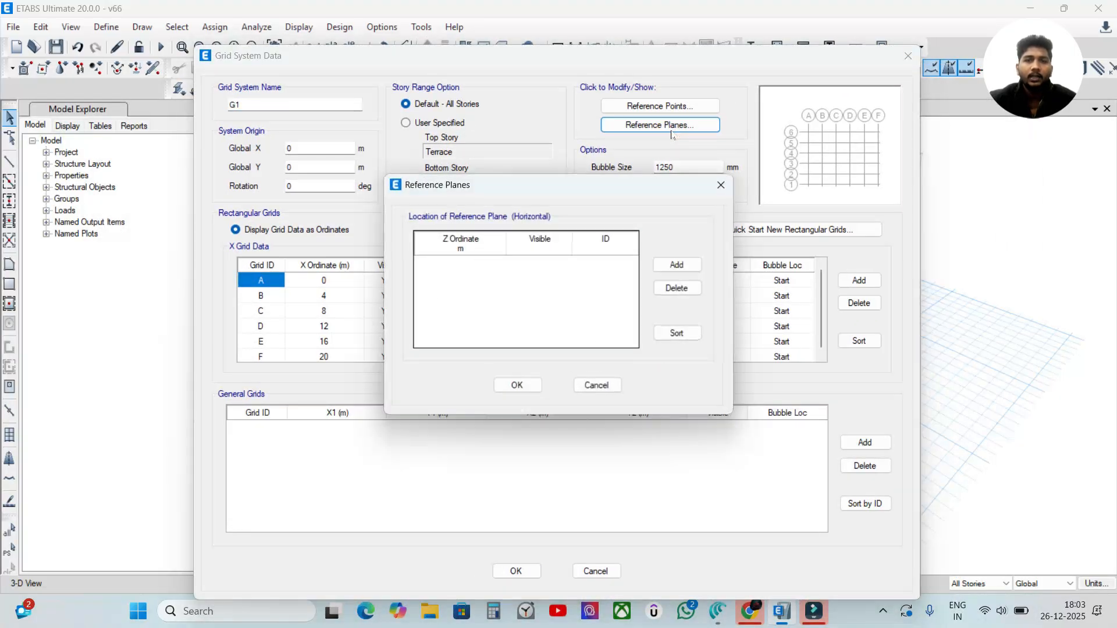
left_click_drag(537, 186, 531, 132)
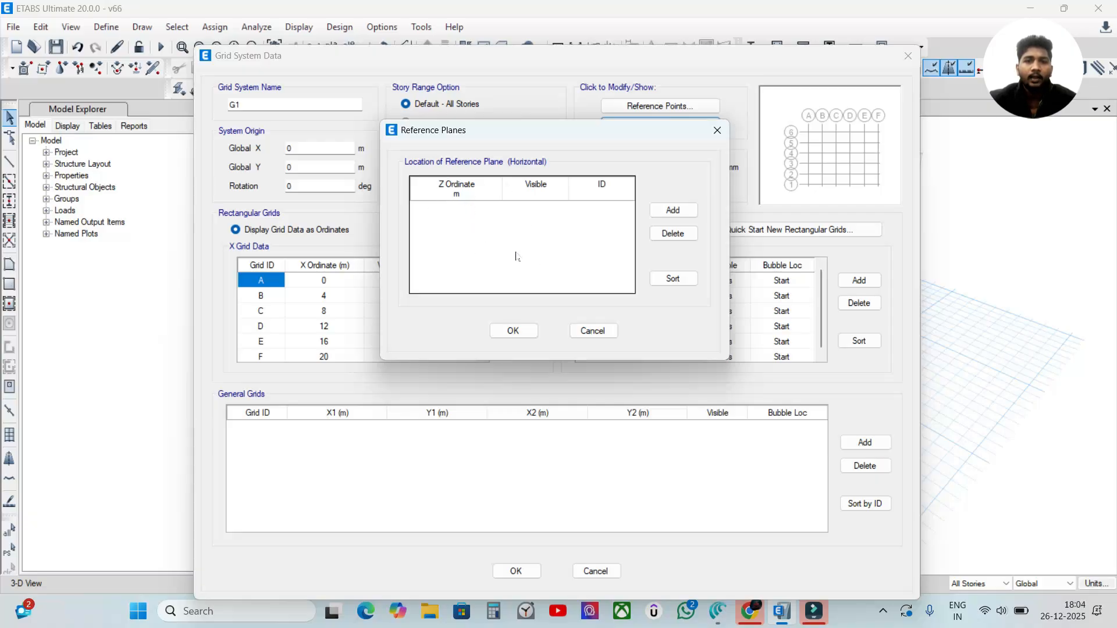
left_click(676, 212)
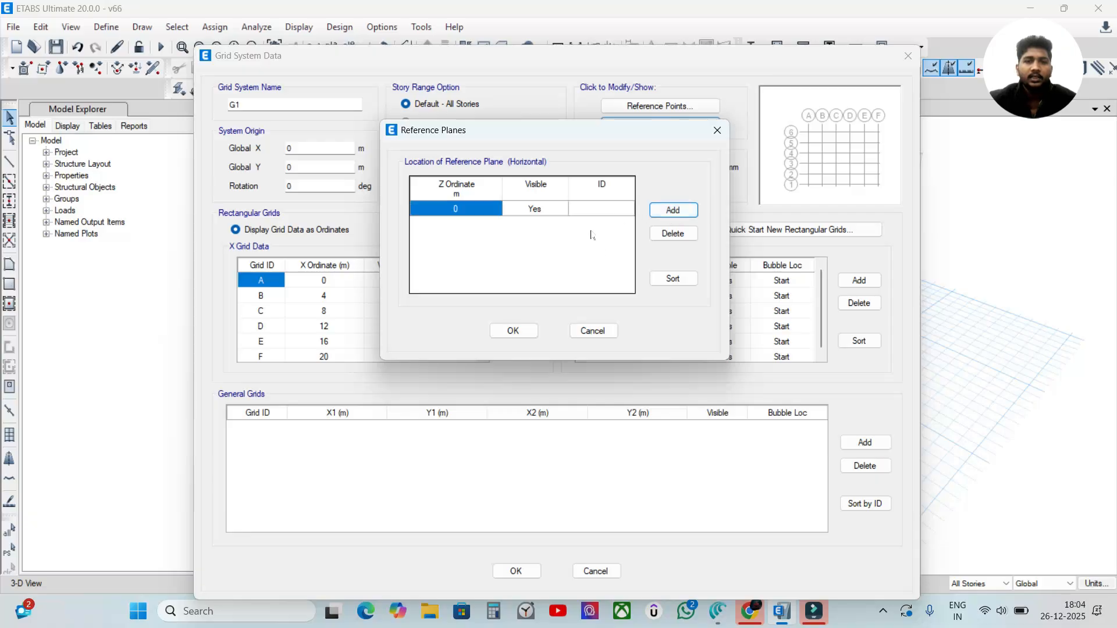
left_click_drag(624, 129, 548, 125)
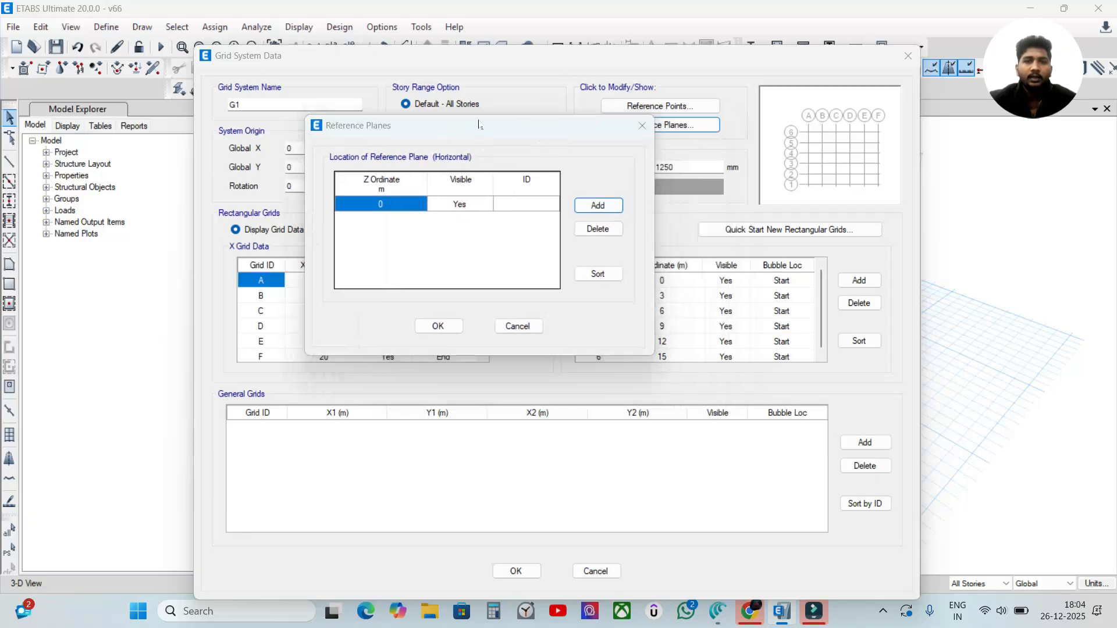
left_click(642, 128)
left_click_drag(674, 63, 345, 52)
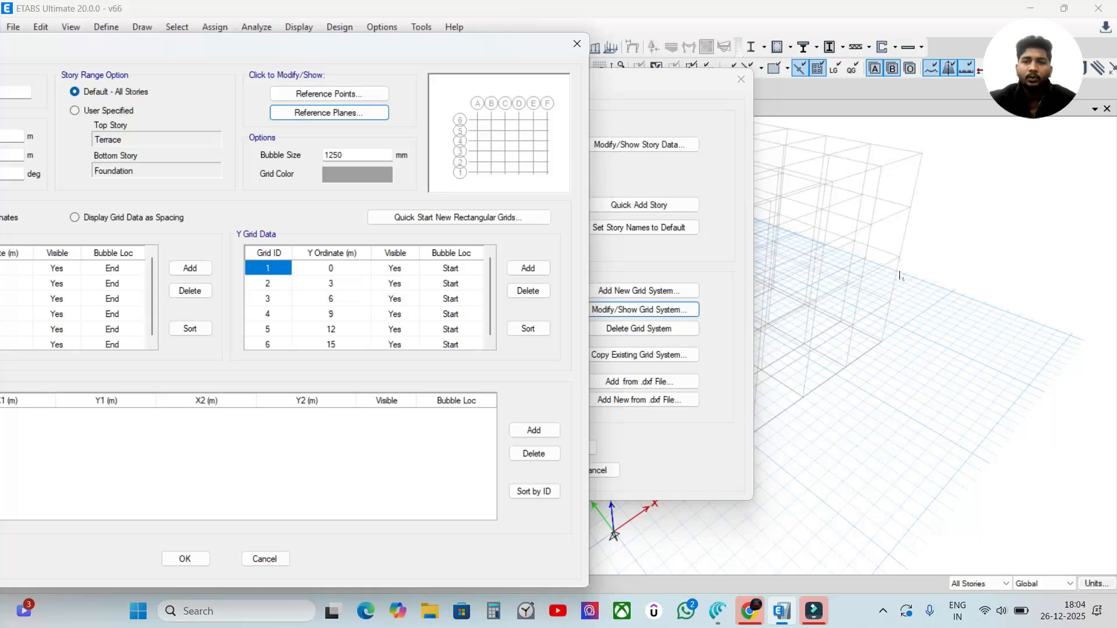
left_click_drag(387, 49, 744, 33)
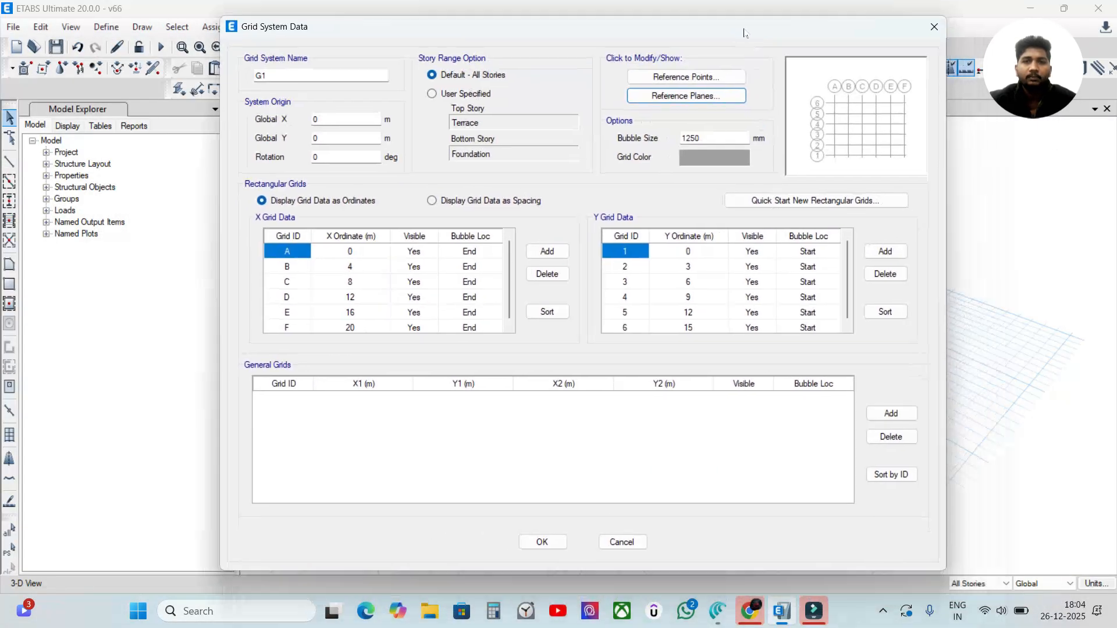
left_click(695, 97)
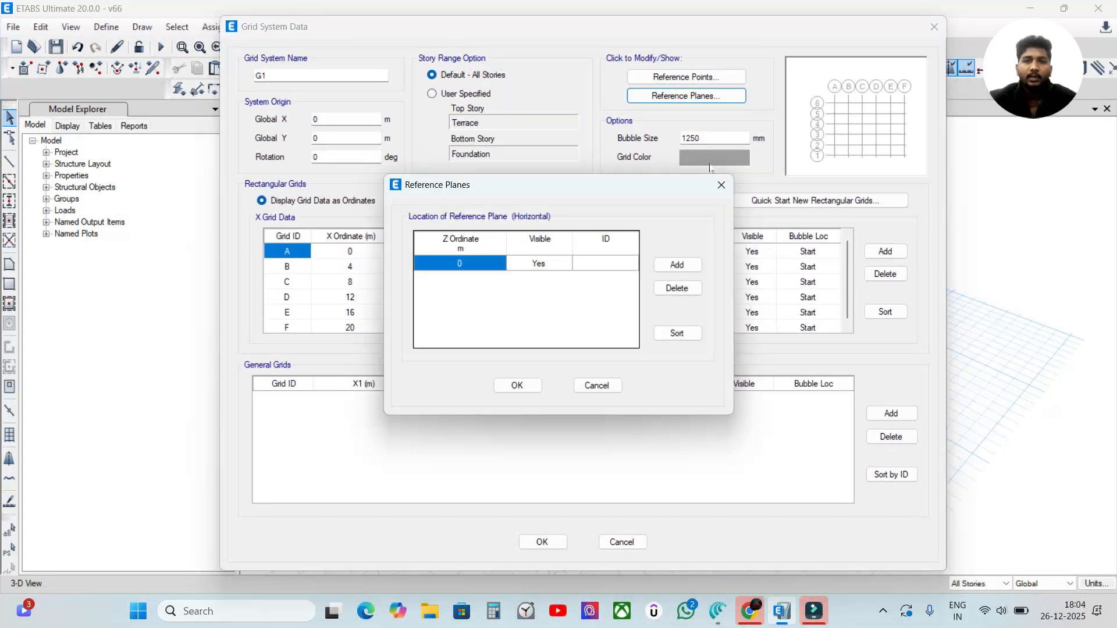
left_click(721, 184)
Replace the existing reference plane of G1 with one at Z ordinate 4.5 m and apply the grid system changes.
left_click(721, 95)
left_click(676, 288)
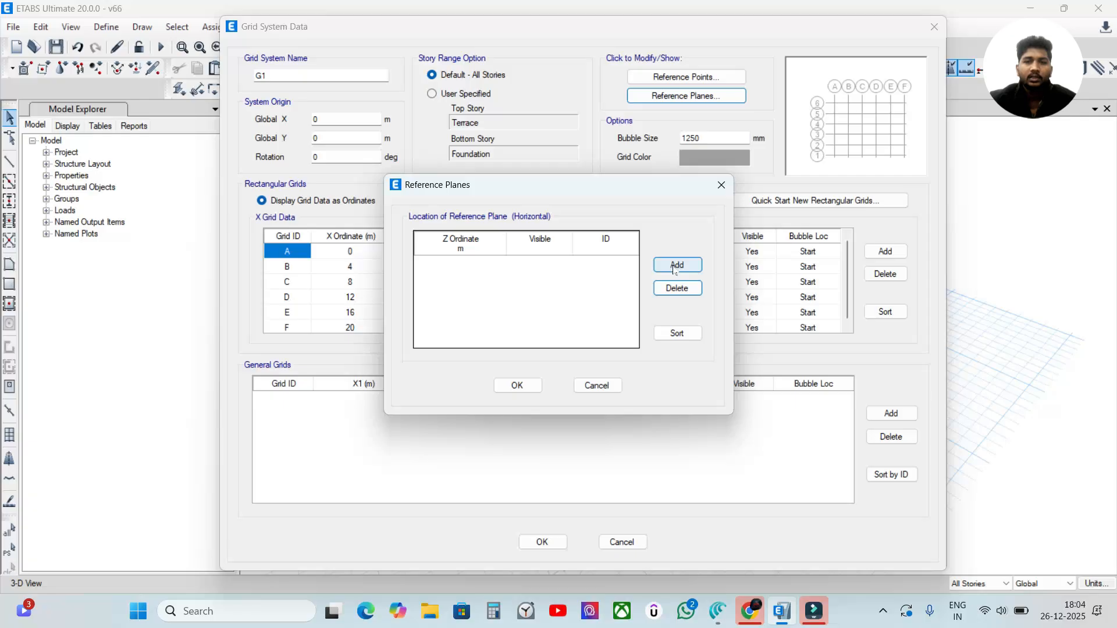
left_click(677, 265)
left_click(461, 263)
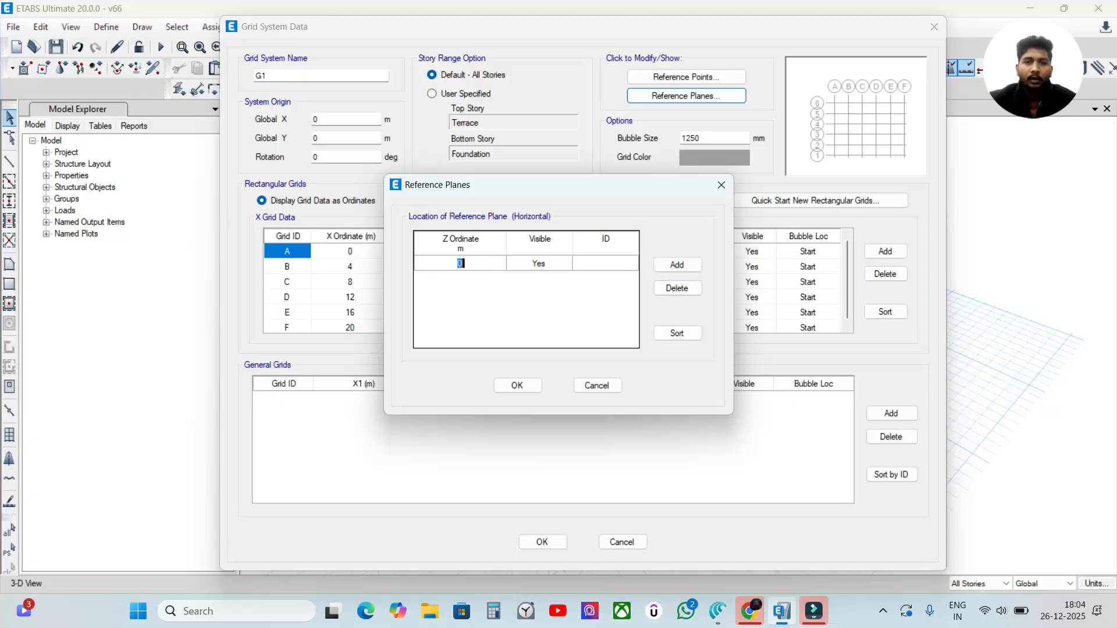
type("4.5")
left_click(516, 385)
left_click(542, 542)
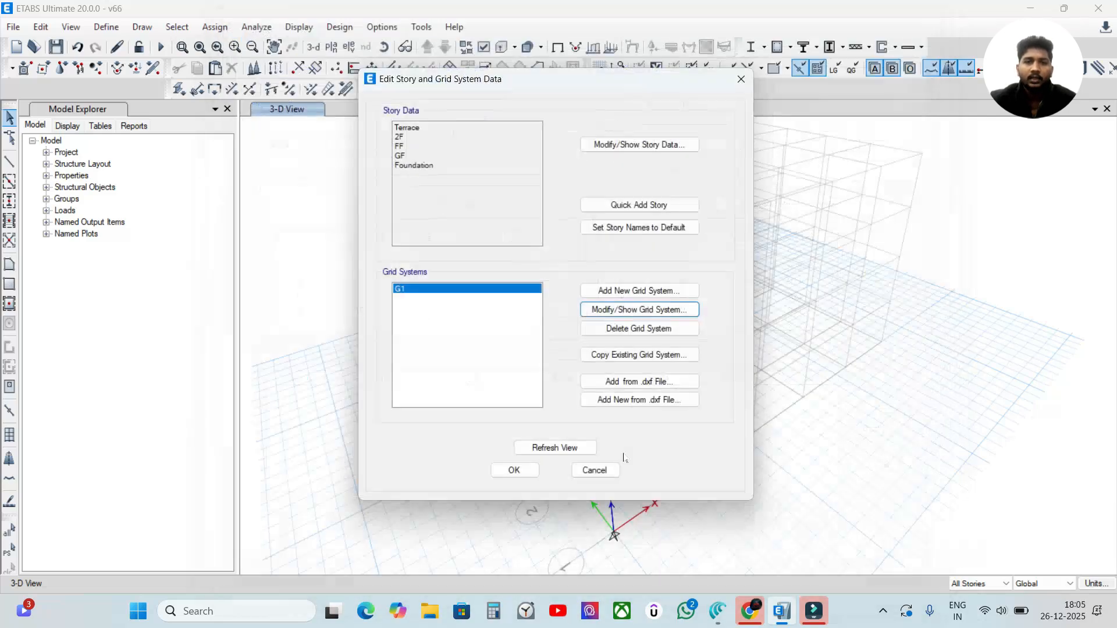
left_click(541, 448)
left_click(526, 473)
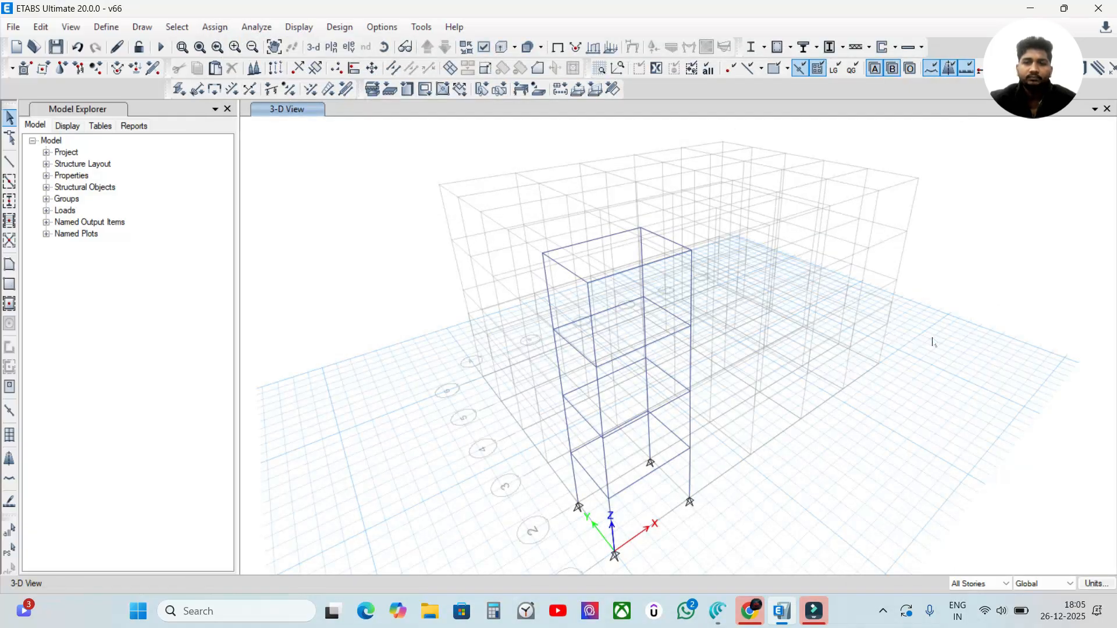
Examine the new reference plane along the building grid and around the lower stories of the corner bay.
scroll(937, 381, "up", 6)
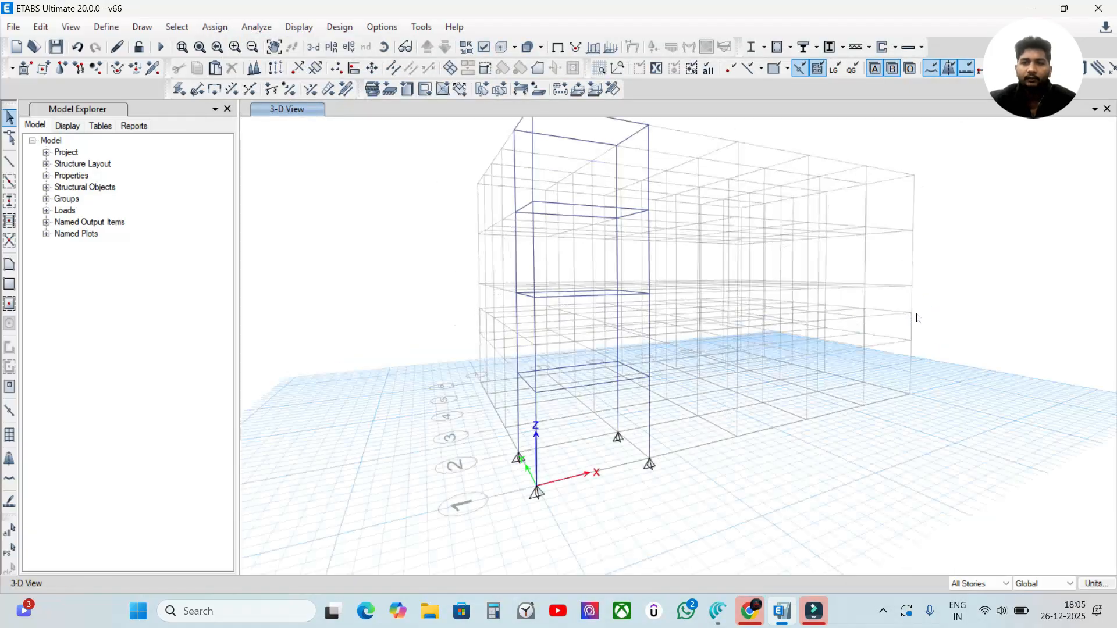
scroll(923, 343, "down", 5)
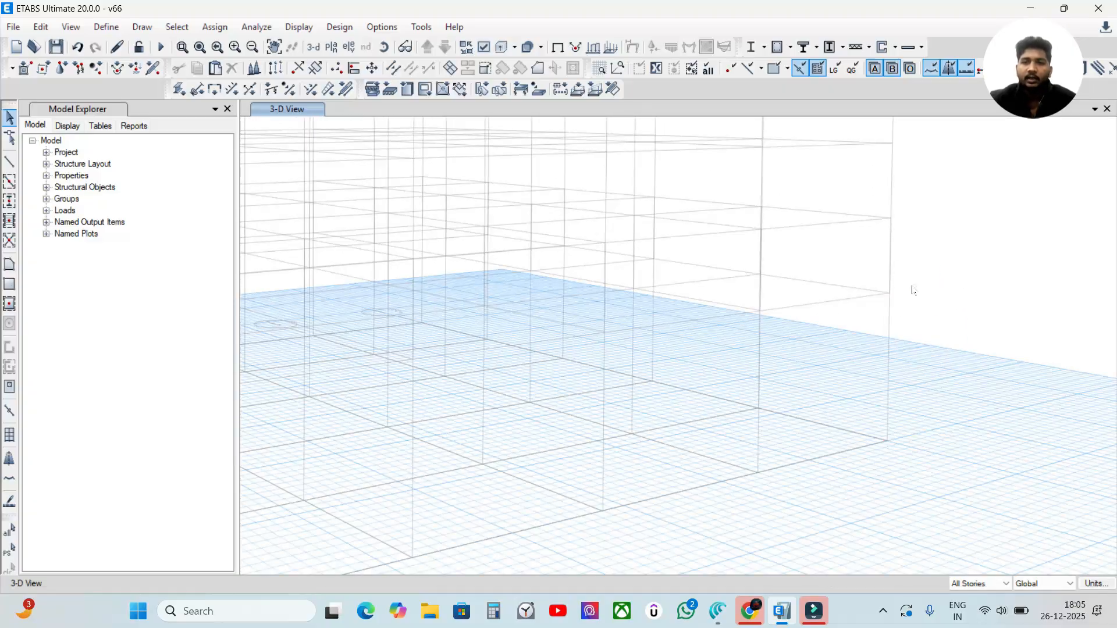
middle_click_drag(910, 287, 900, 367)
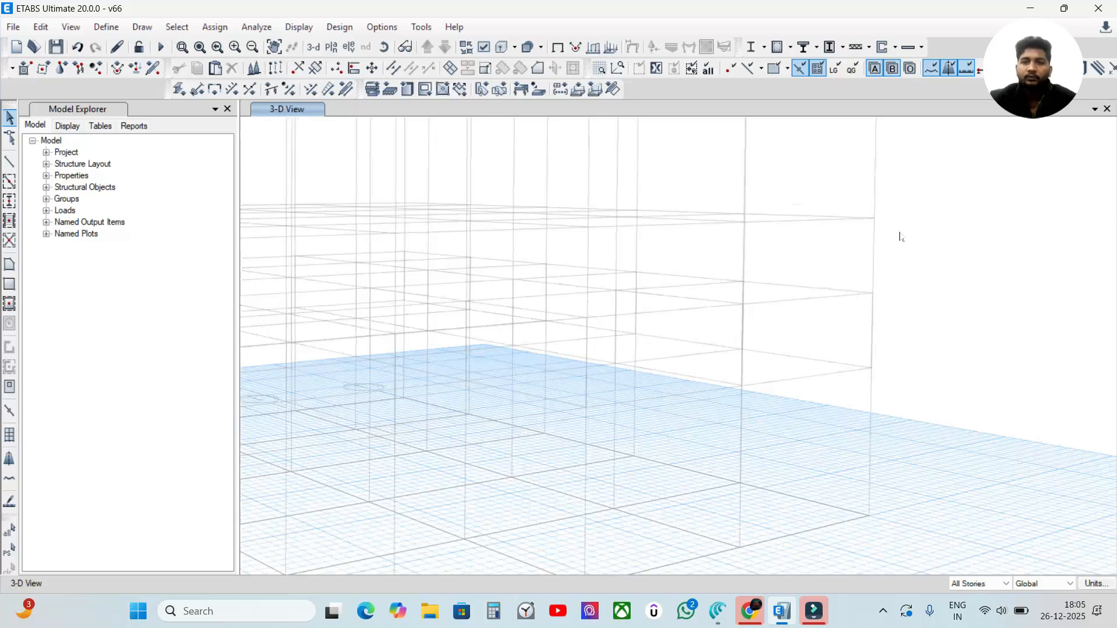
left_click(854, 273)
left_click(833, 297)
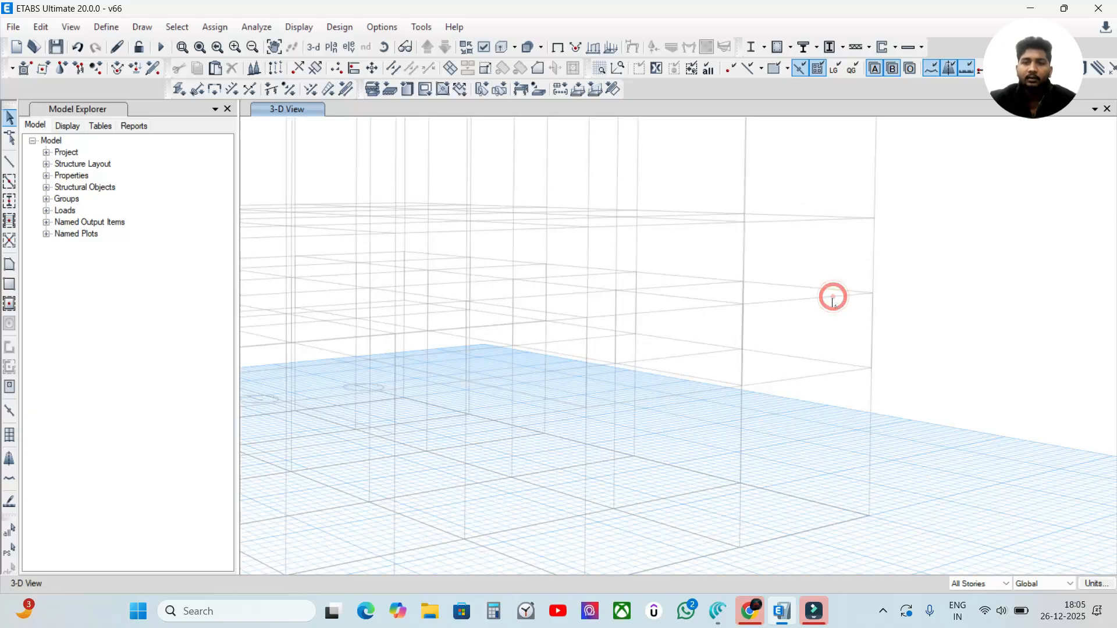
scroll(816, 300, "down", 5)
scroll(805, 334, "up", 5)
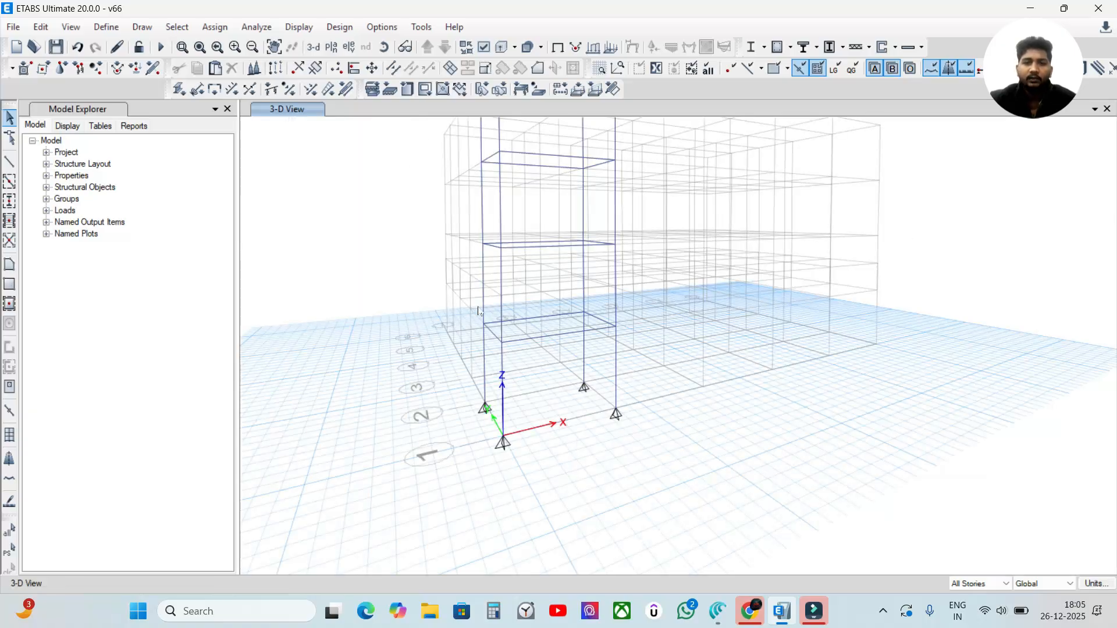
scroll(464, 330, "up", 2)
middle_click_drag(465, 330, 566, 352, "shift")
scroll(493, 369, "down", 3)
scroll(565, 352, "up", 4)
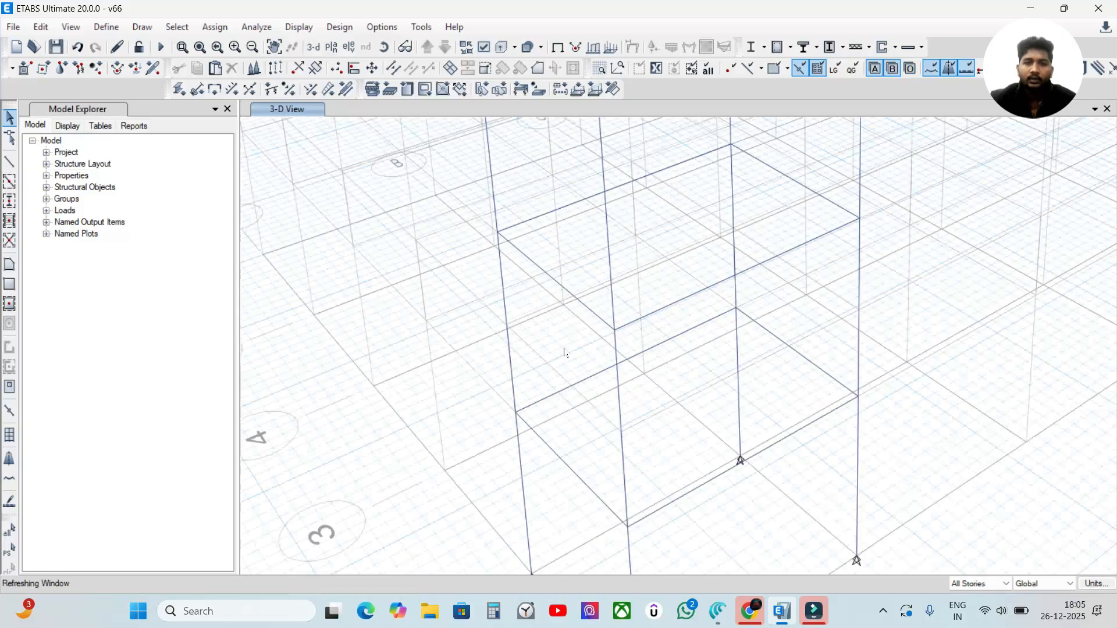
middle_click_drag(601, 381, 605, 451, "shift")
scroll(608, 354, "up", 4)
scroll(827, 444, "down", 6)
middle_click_drag(885, 455, 643, 382, "shift")
scroll(660, 374, "up", 3)
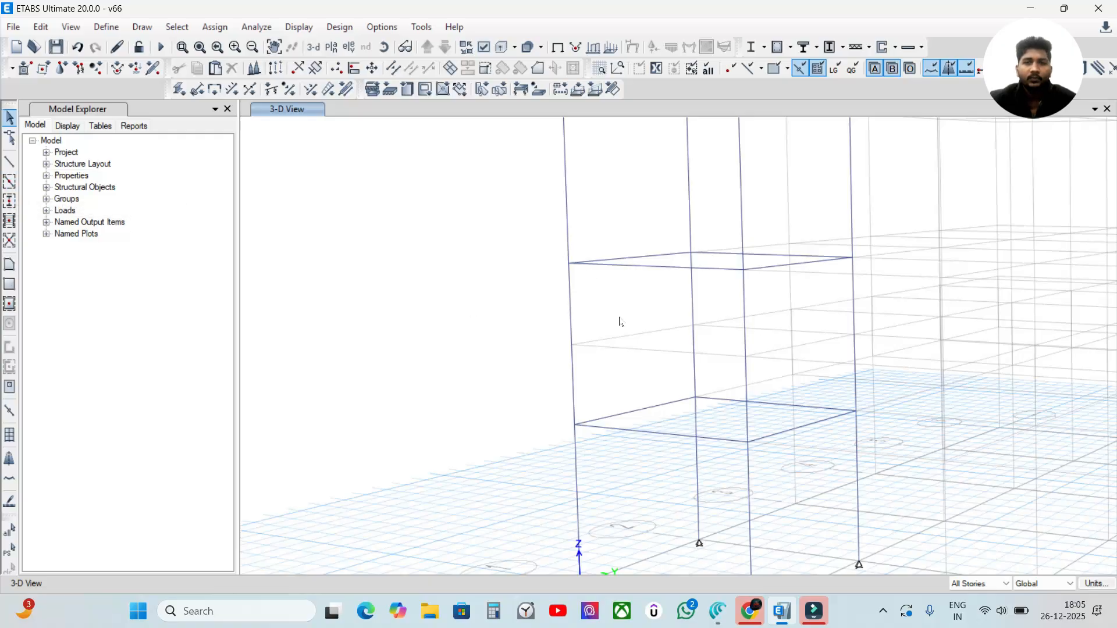
Start drawing frame lines with the section property set to Beam 200*300mm.
left_click(9, 181)
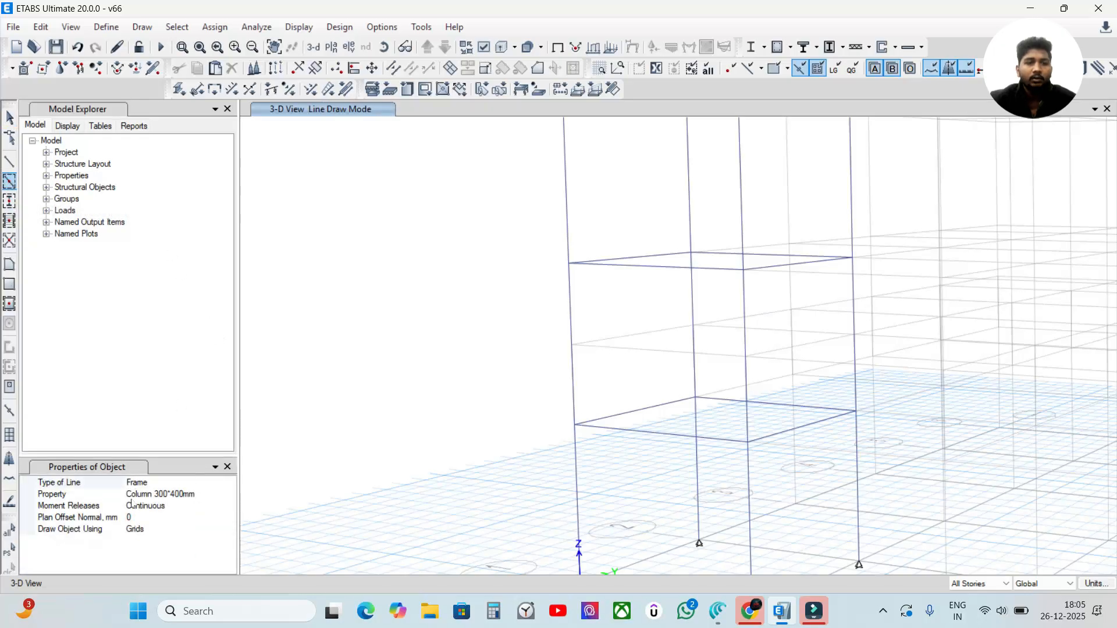
left_click(170, 495)
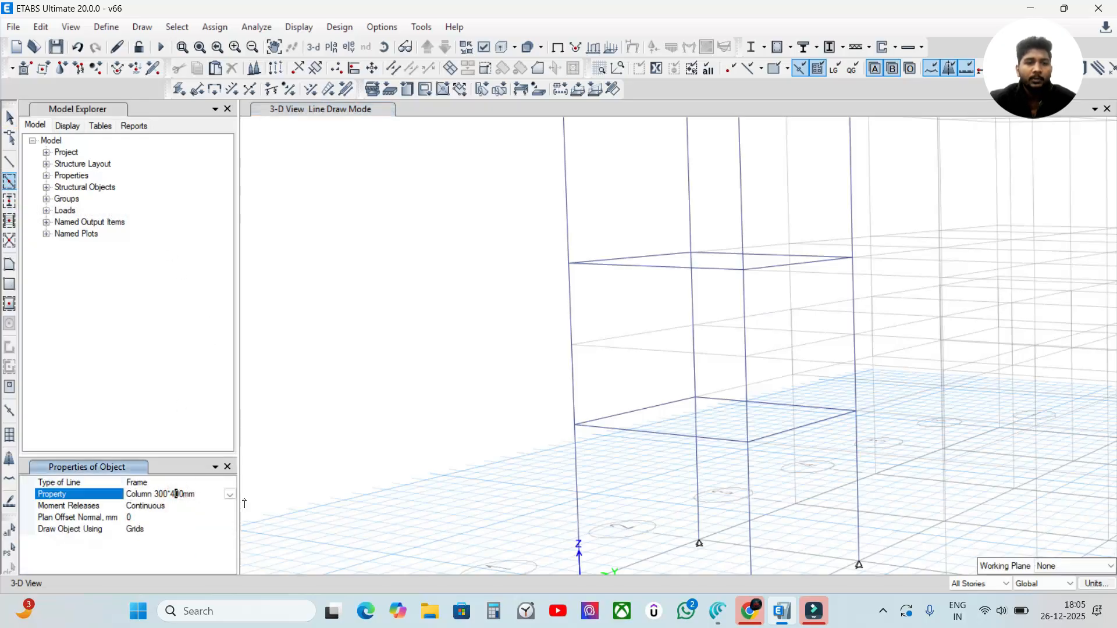
left_click(230, 494)
left_click(198, 507)
Try to draw the reference-plane beam on the bay's Y-direction side with All Stories active, and undo it.
left_click(644, 330)
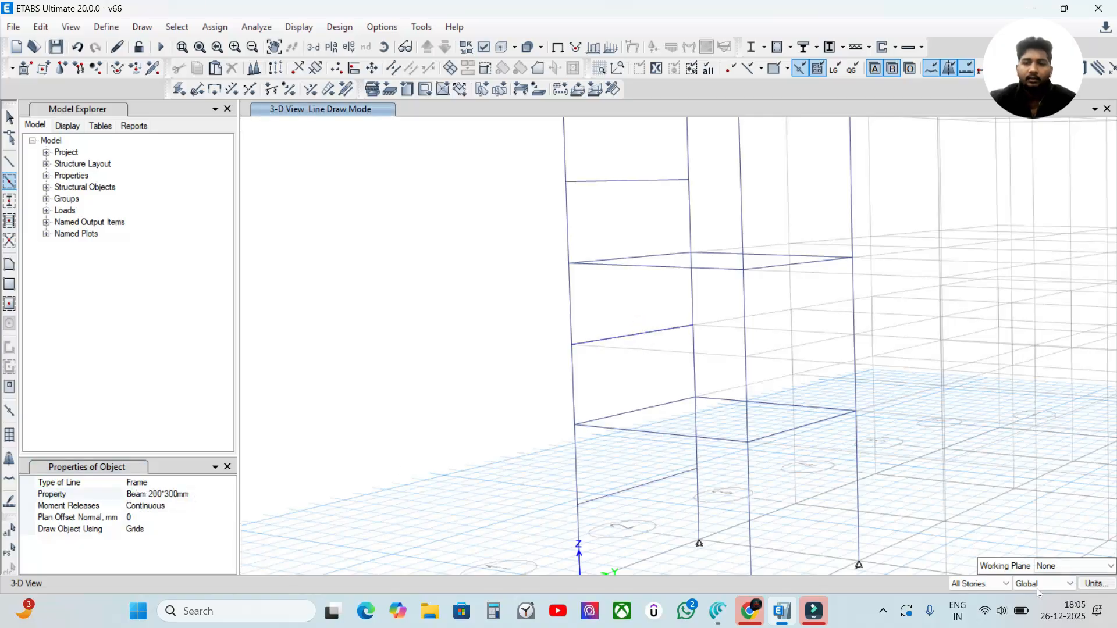
key("ctrl+z")
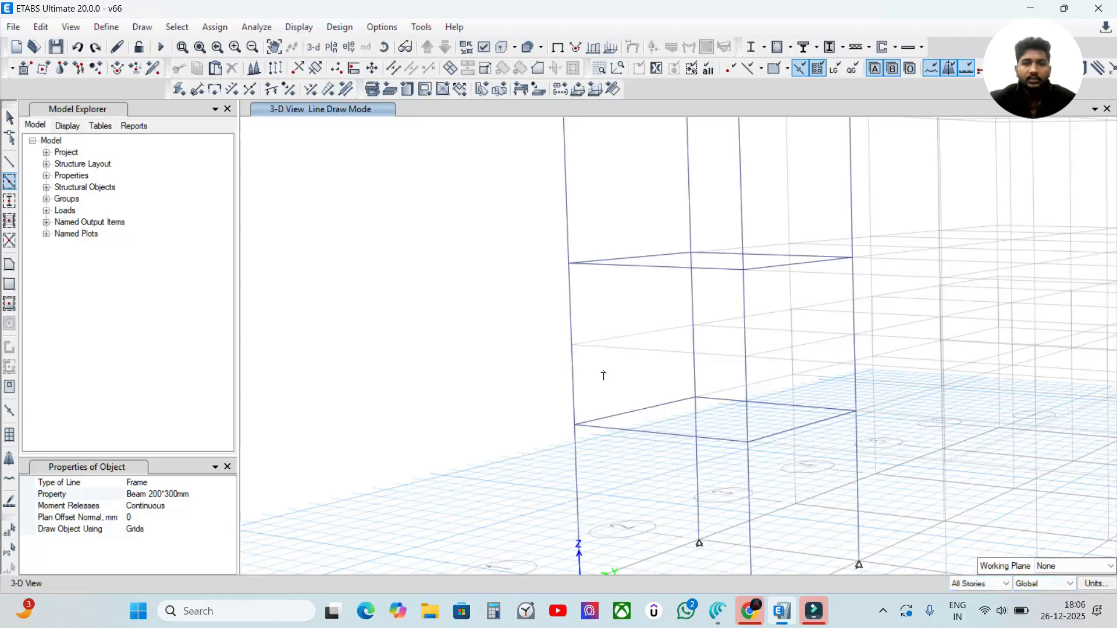
Restrict drawing to One Story and draw the Beam 200*300mm from the origin column along the Y direction at the reference plane.
left_click(979, 583)
left_click(967, 597)
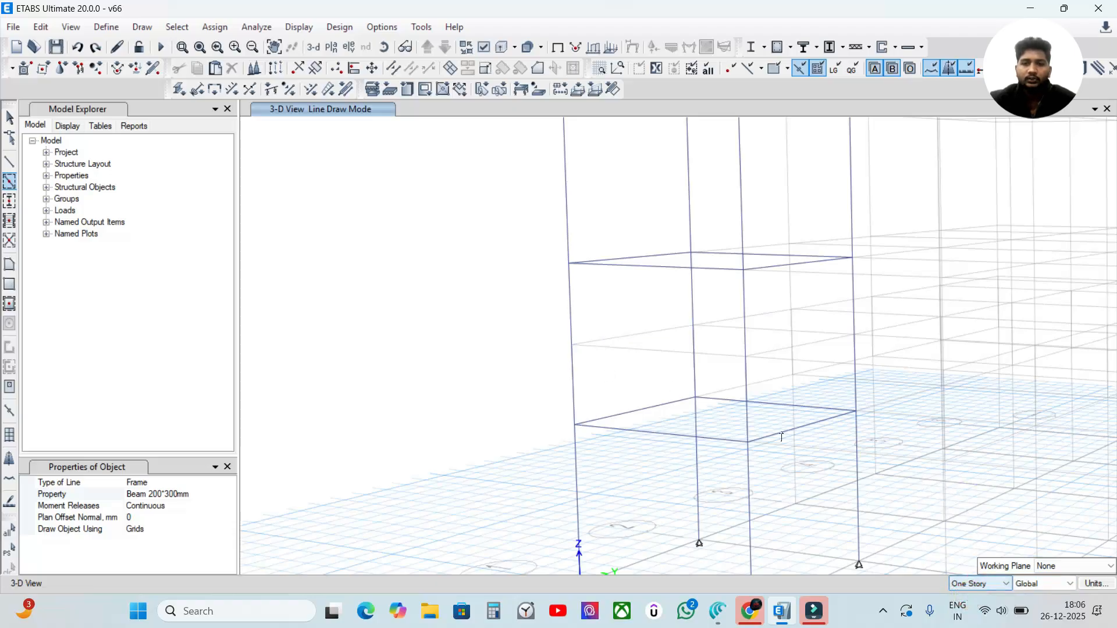
left_click(634, 336)
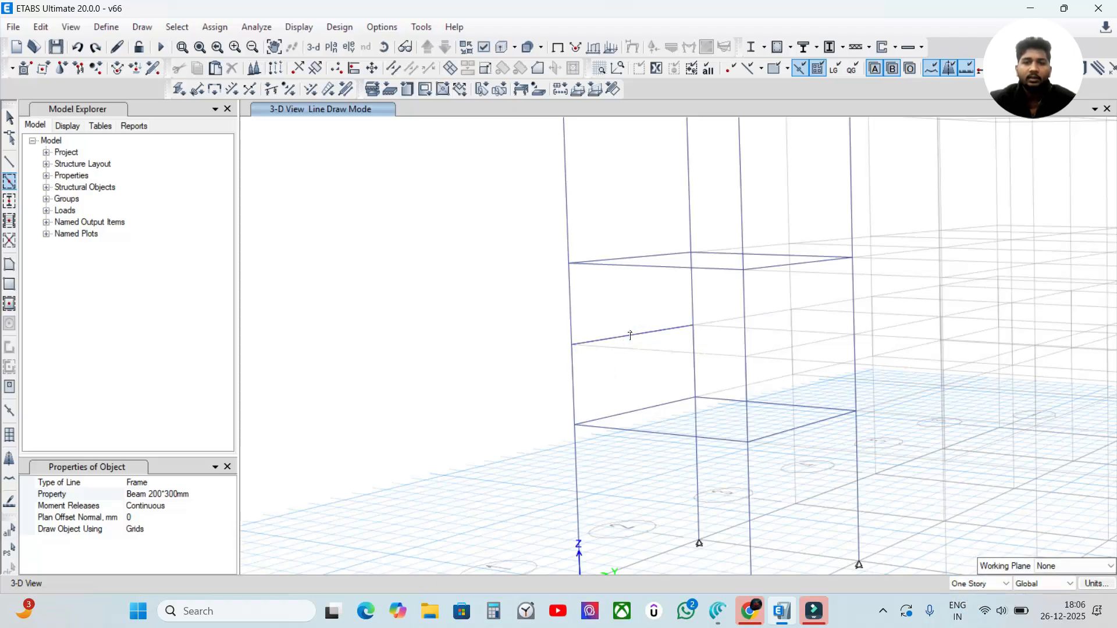
Replicate the reference-plane beam once linearly with dx 1 m and dy 0 m to form the inner landing beam.
key("Escape")
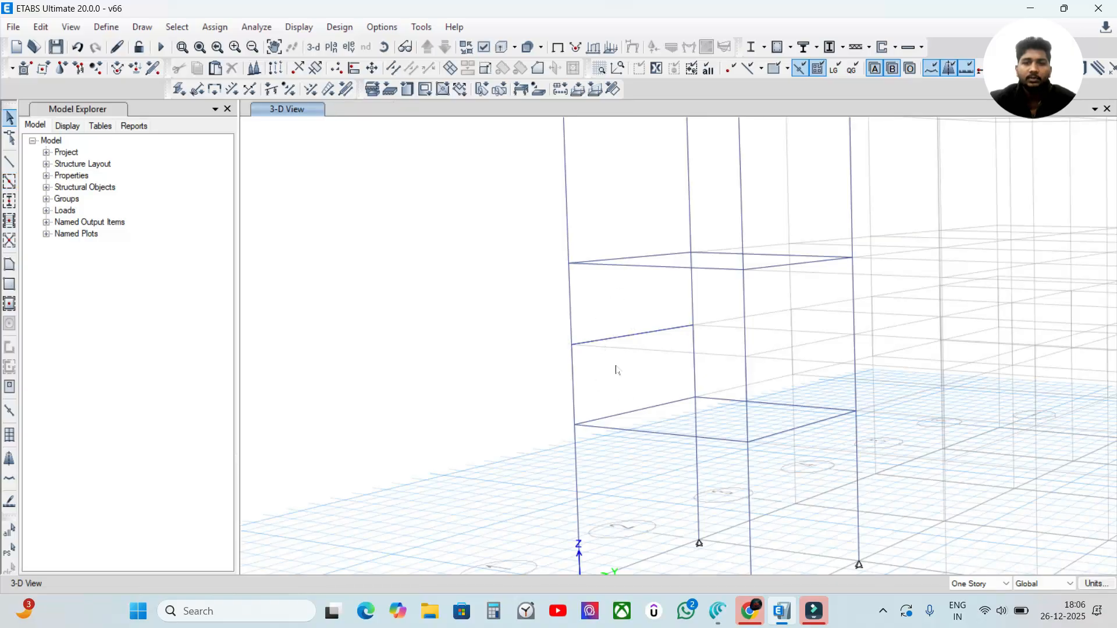
left_click(638, 334)
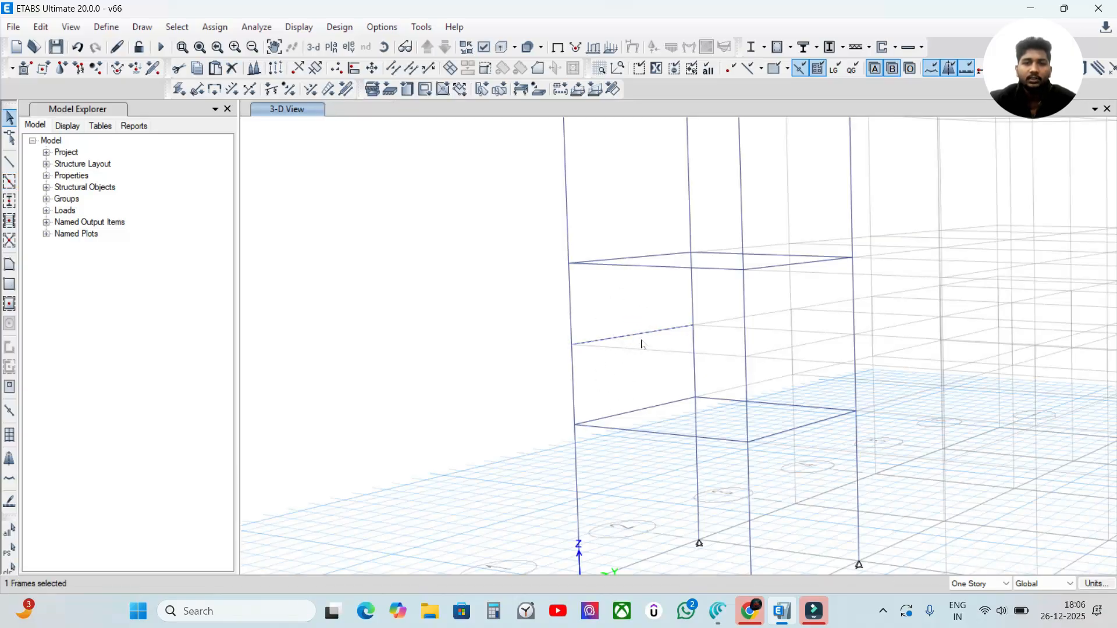
left_click(41, 26)
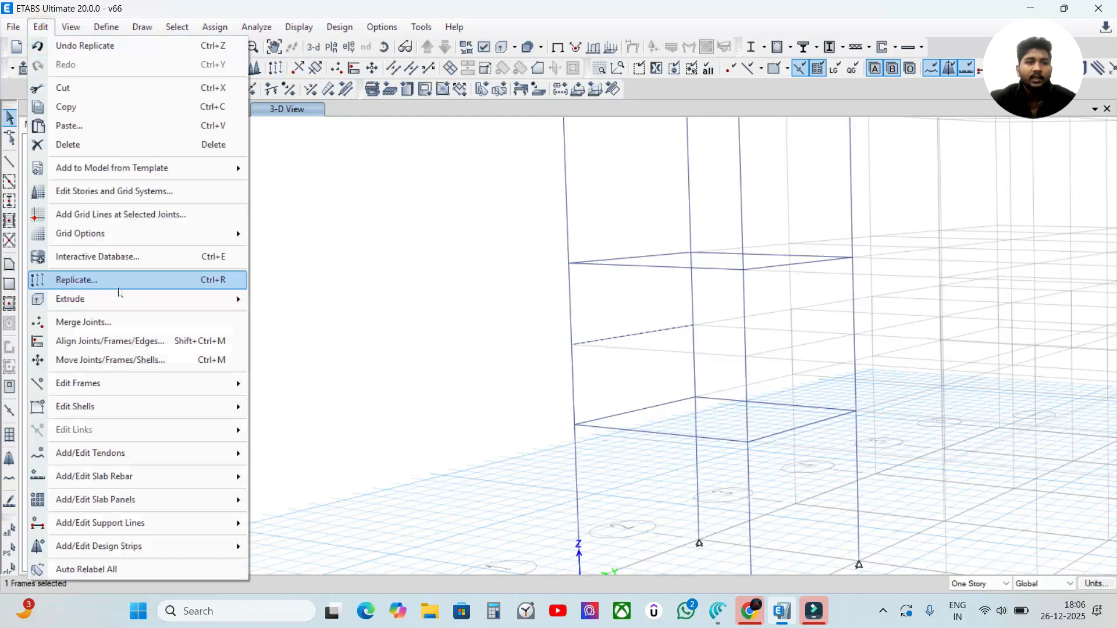
left_click(127, 281)
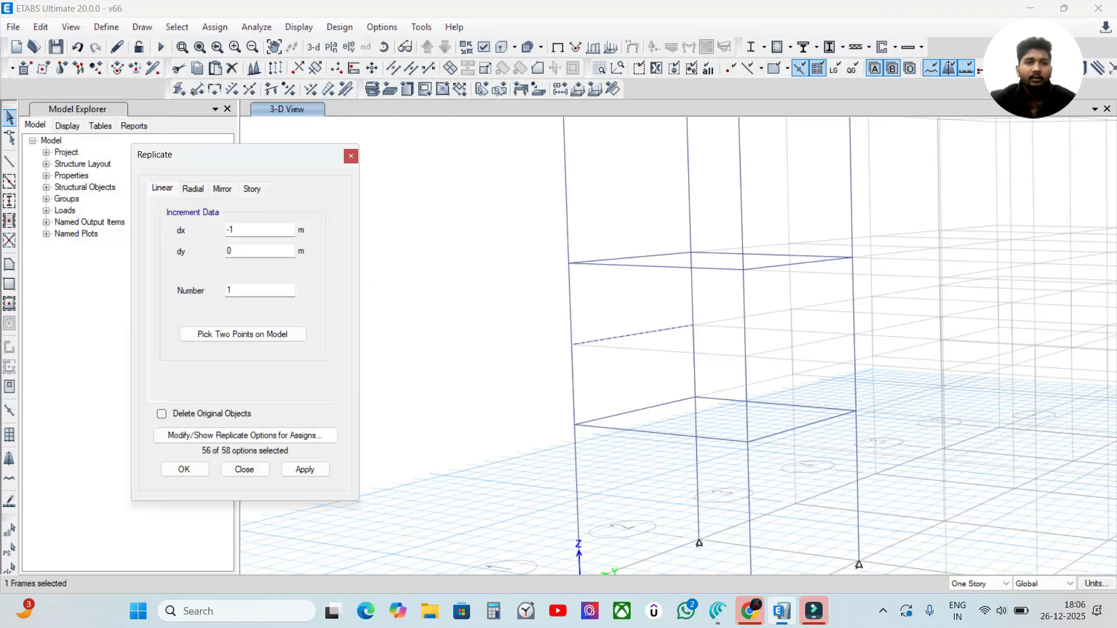
scroll(599, 413, "down", 3)
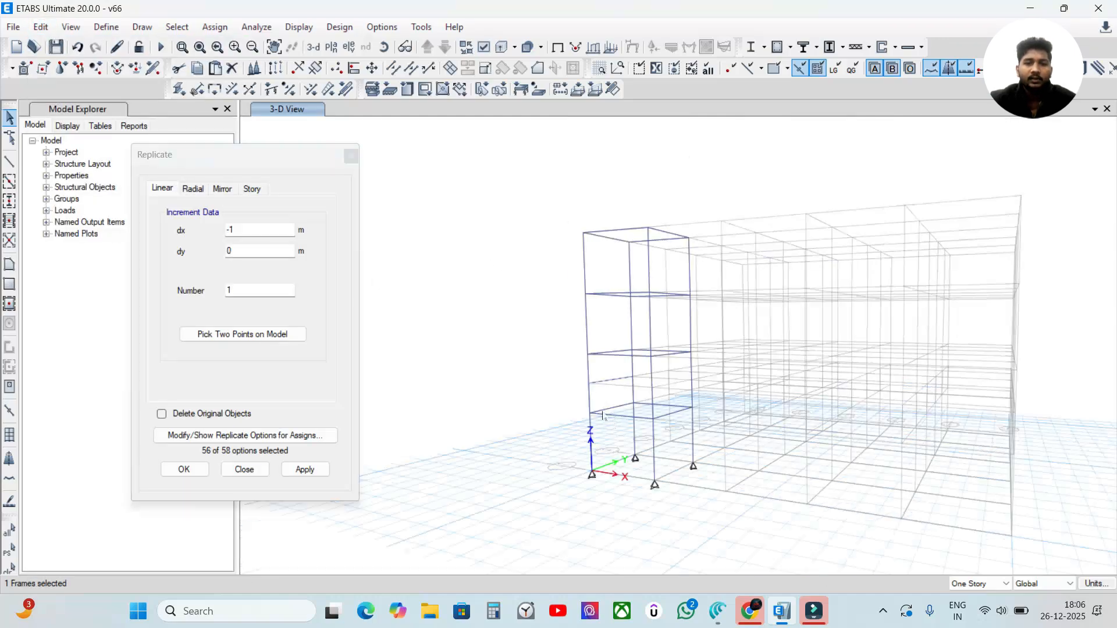
scroll(611, 425, "up", 3)
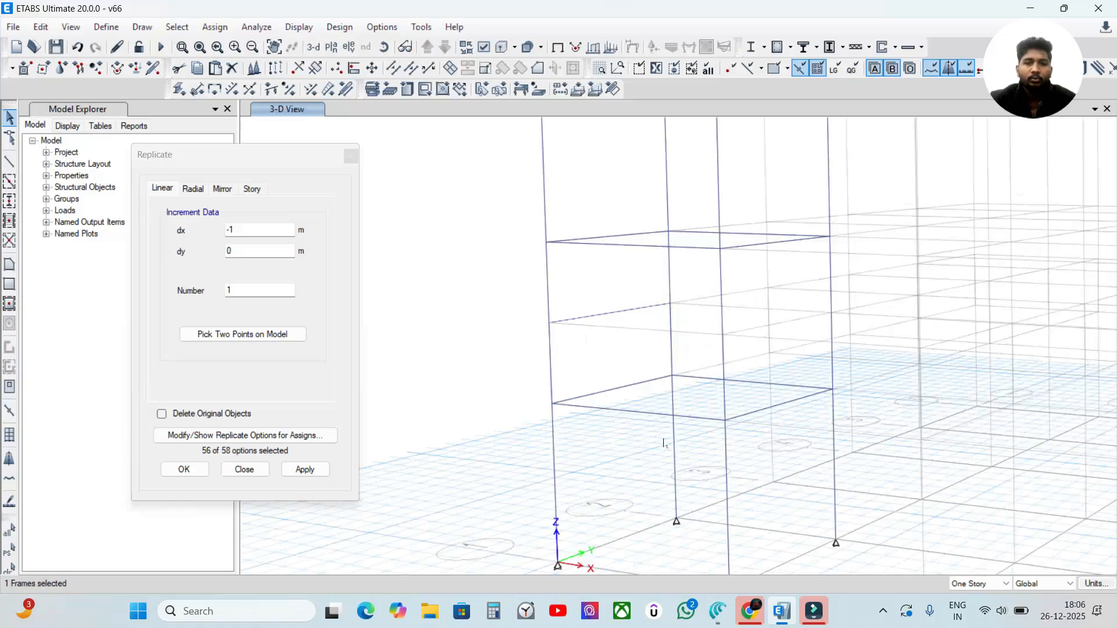
double_click(252, 229)
type("1")
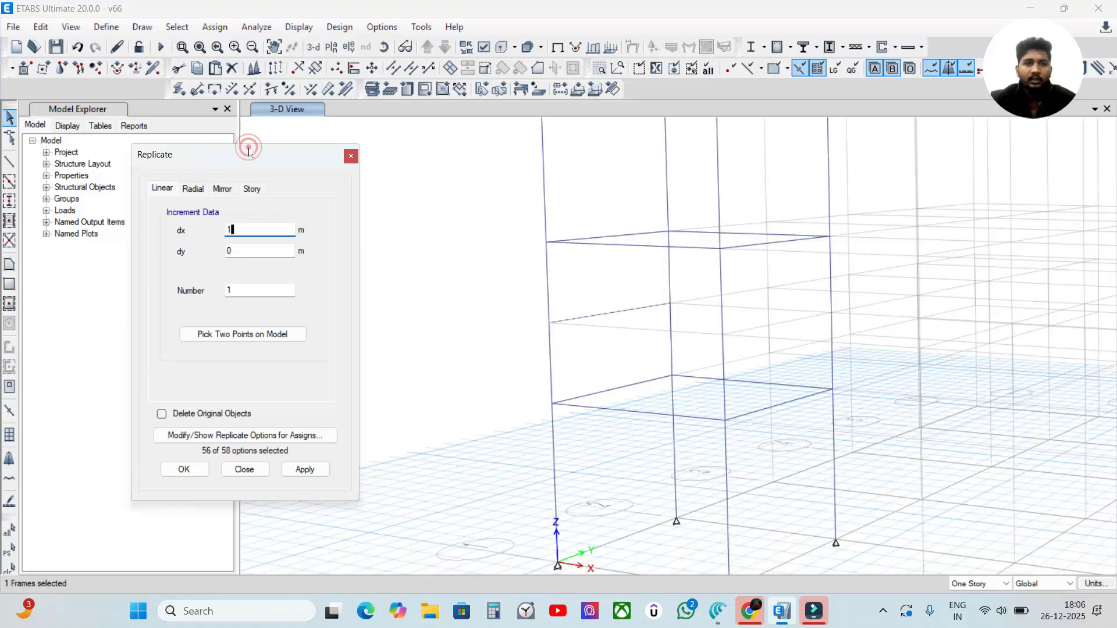
left_click_drag(248, 149, 247, 113)
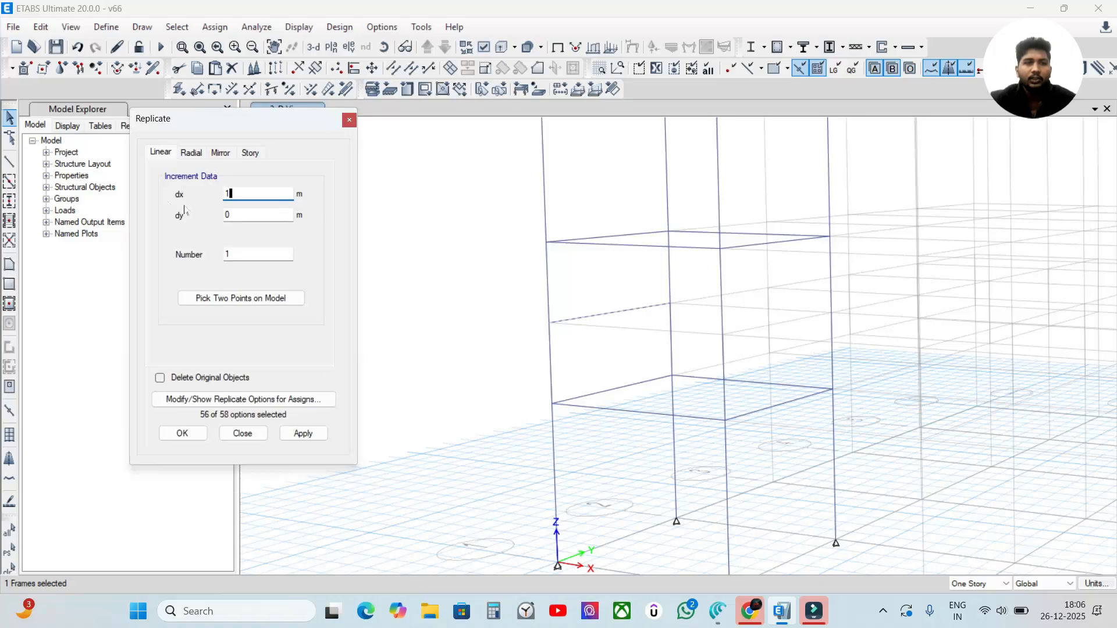
left_click(236, 194)
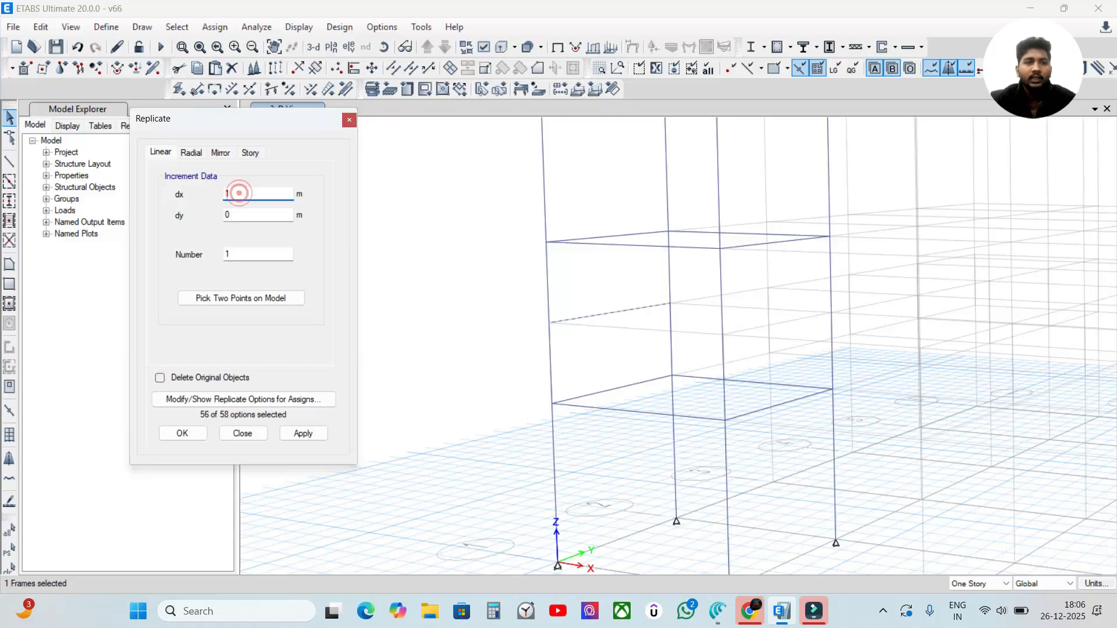
double_click(237, 194)
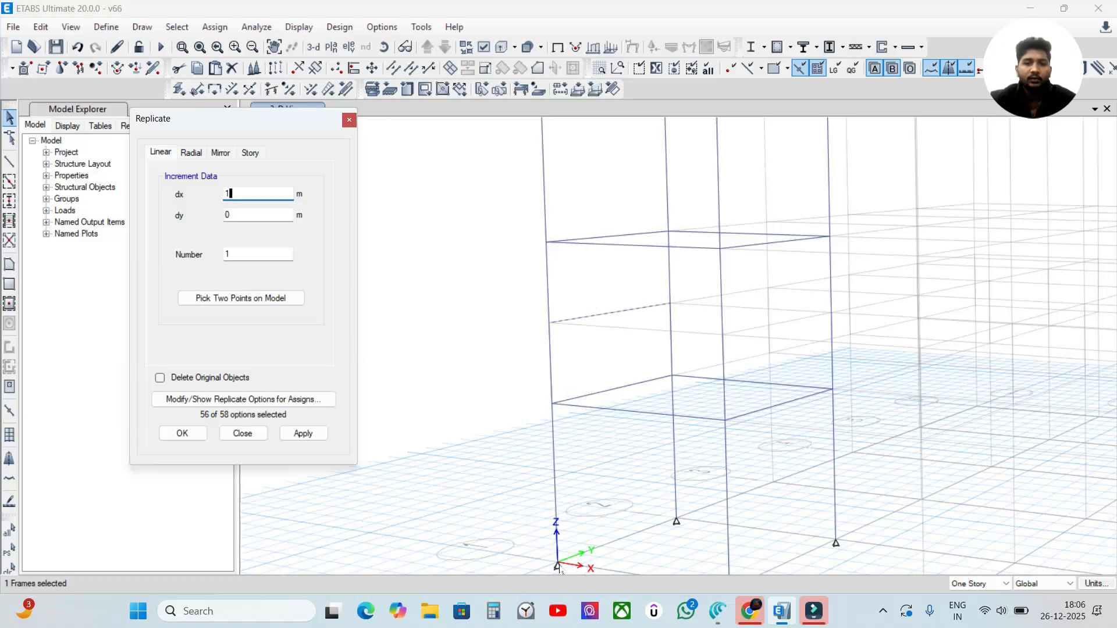
middle_click_drag(622, 513, 626, 449)
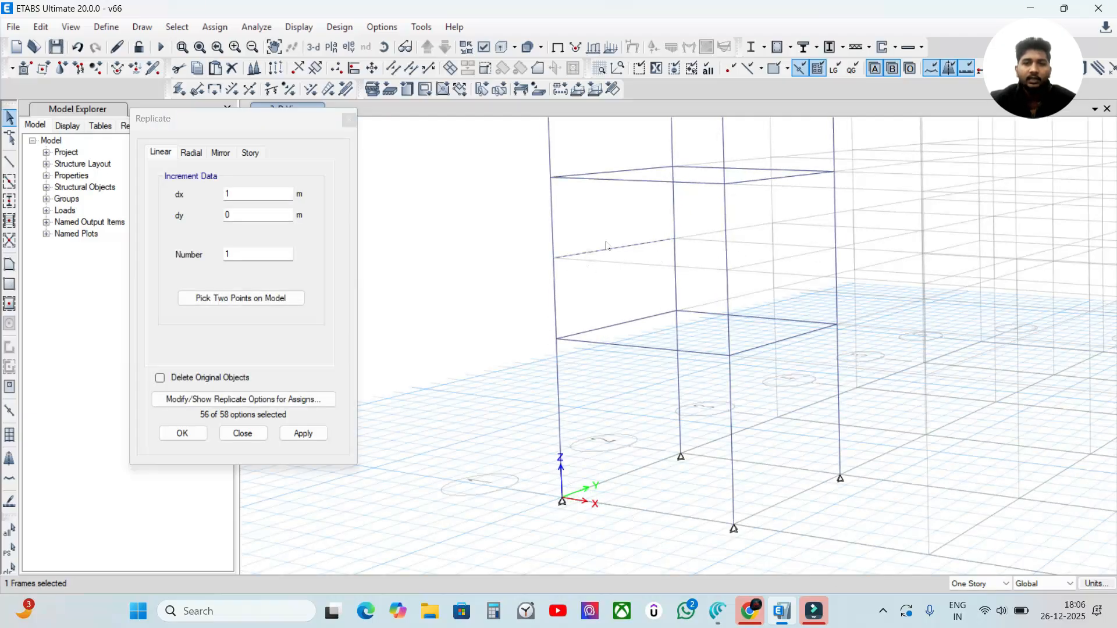
left_click(236, 194)
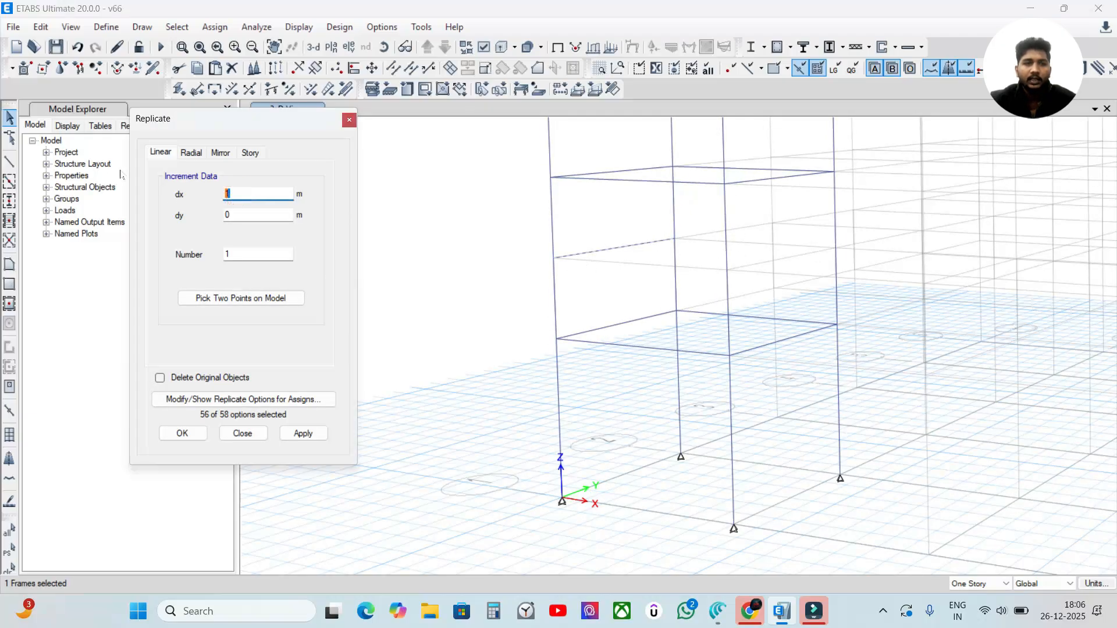
left_click(308, 435)
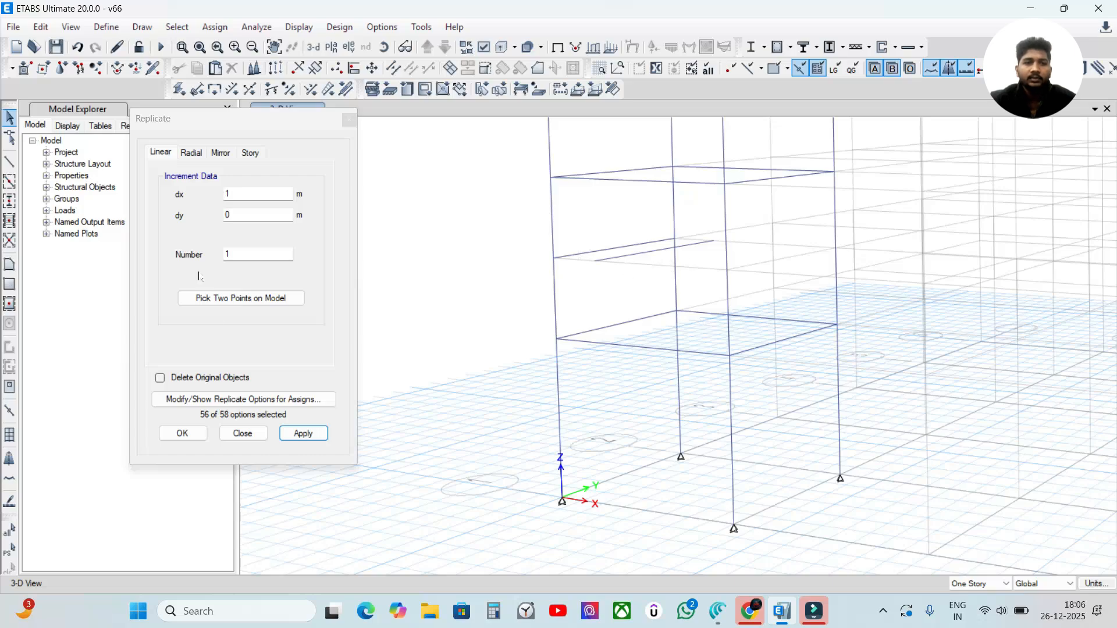
left_click(236, 434)
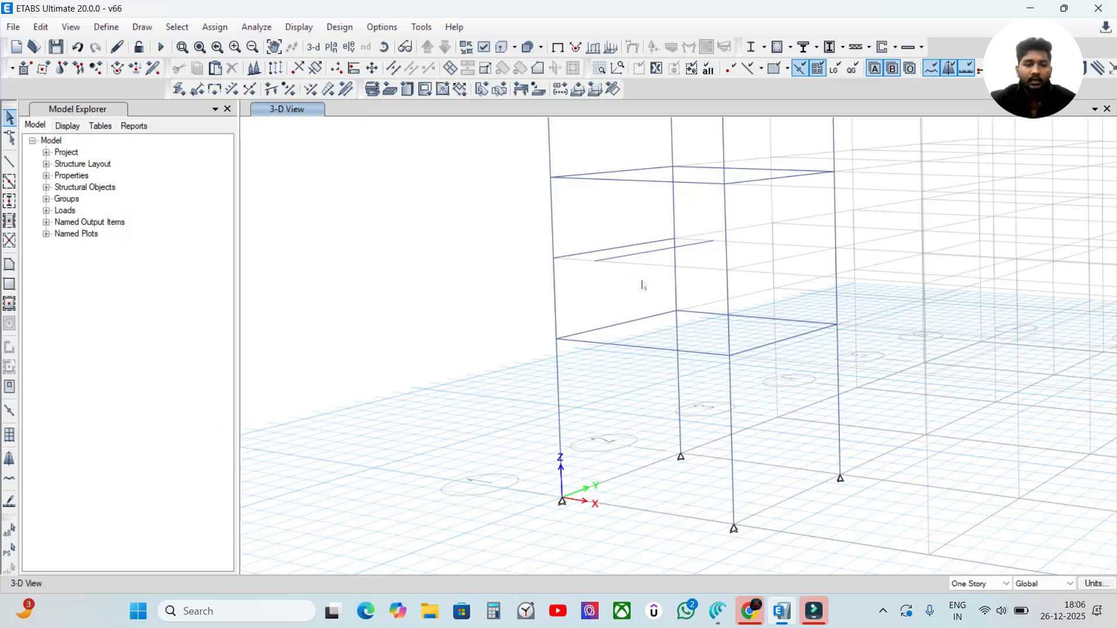
Draw the mid-landing floor with the Slab125mm two way property between the two parallel reference-plane beams.
middle_click_drag(664, 296, 620, 348, "shift")
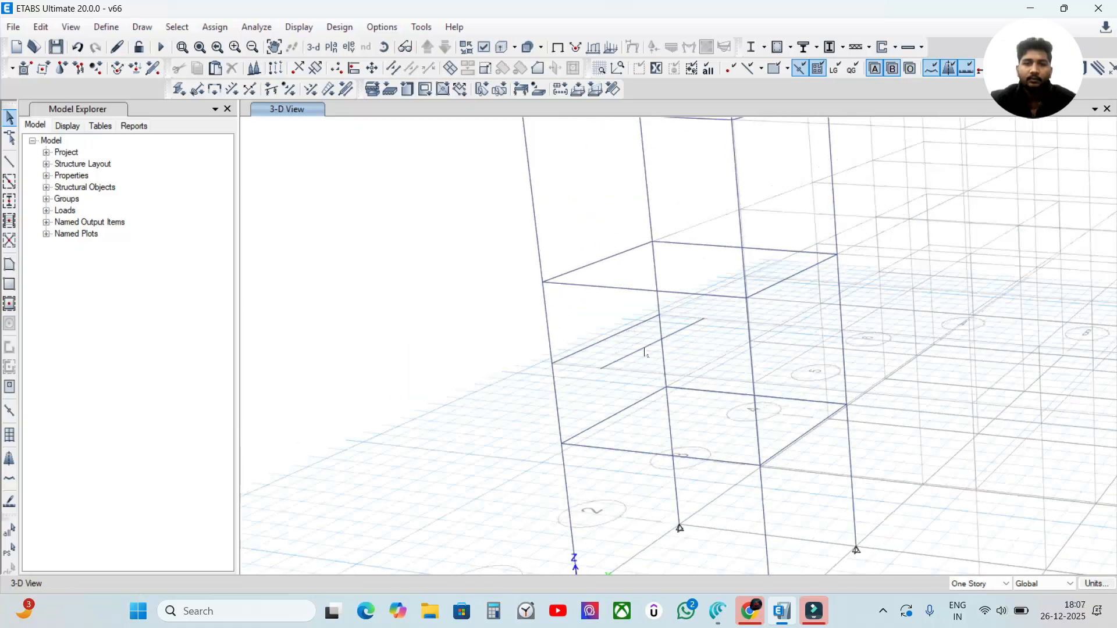
left_click(8, 266)
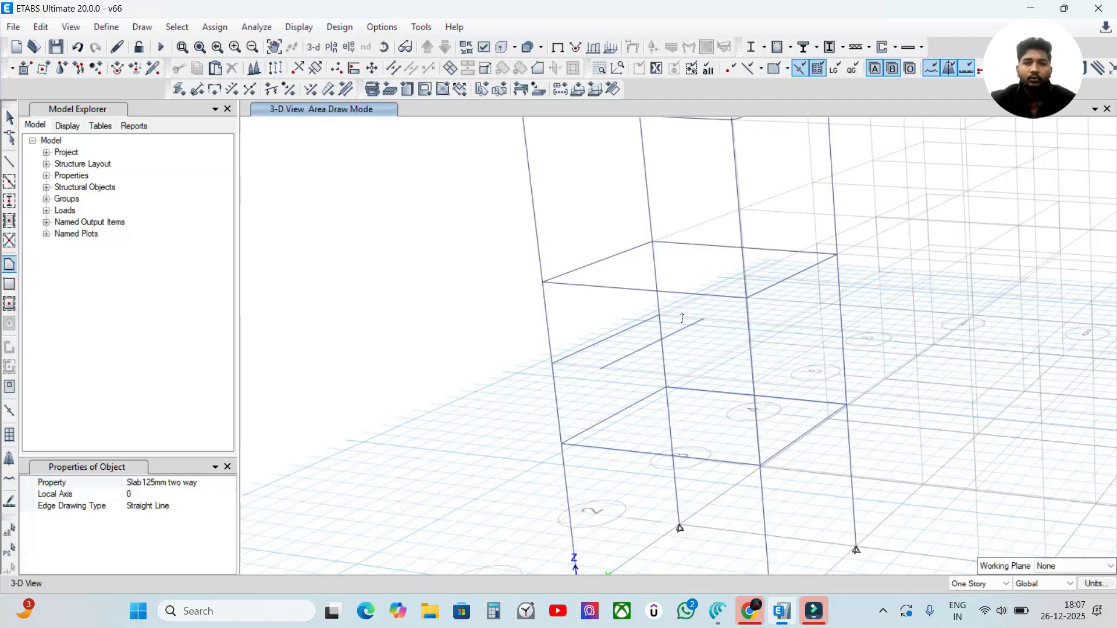
left_click(703, 317)
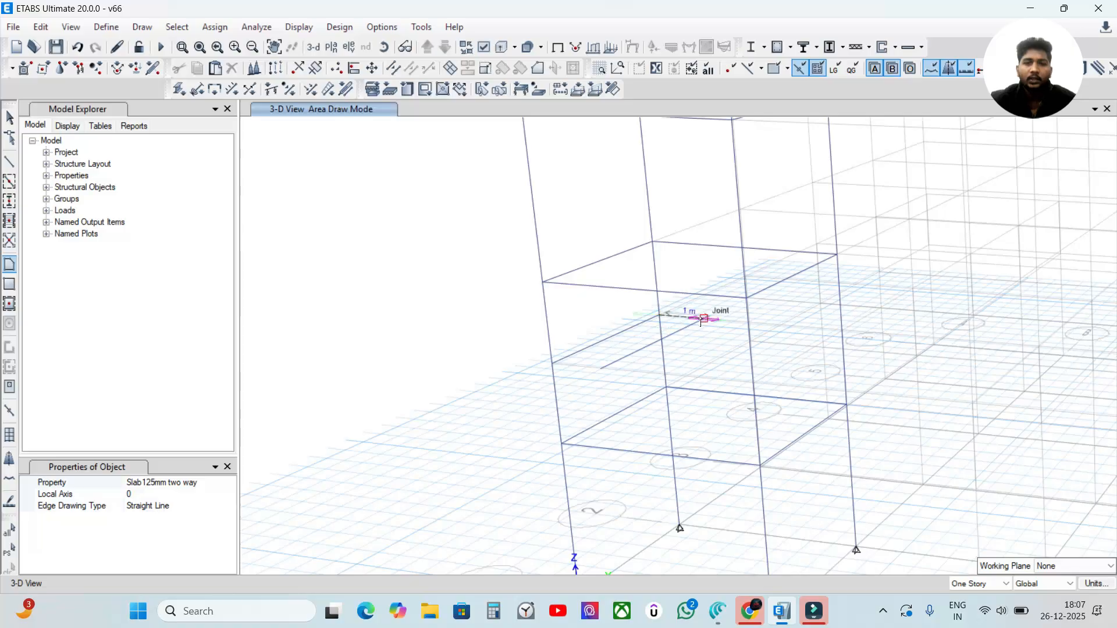
left_click(600, 370)
left_click(553, 363)
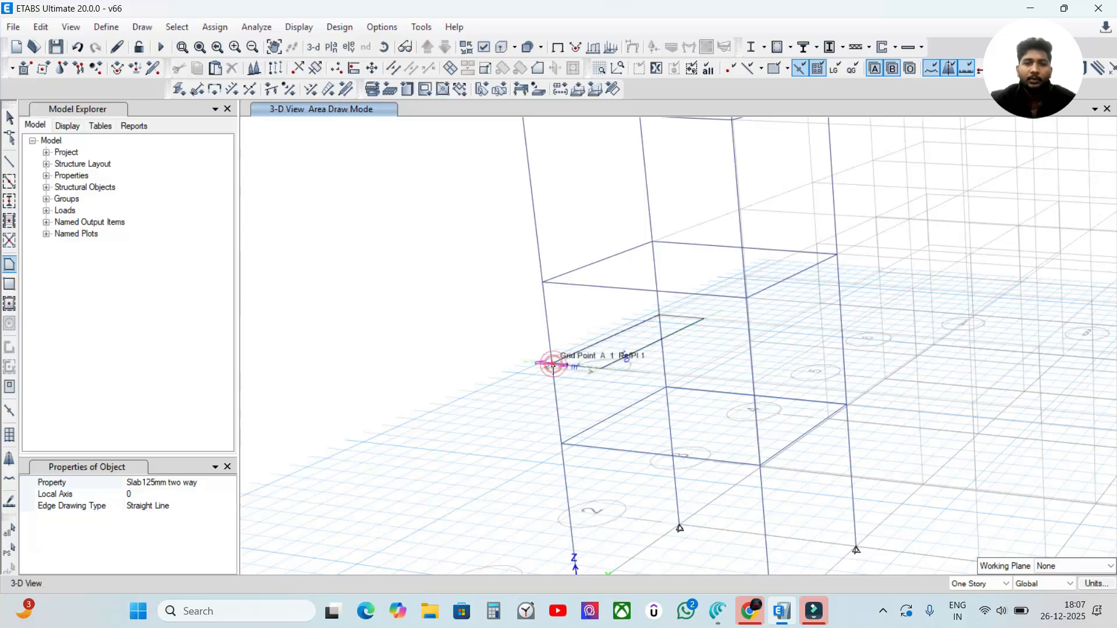
double_click(657, 319)
key("Escape")
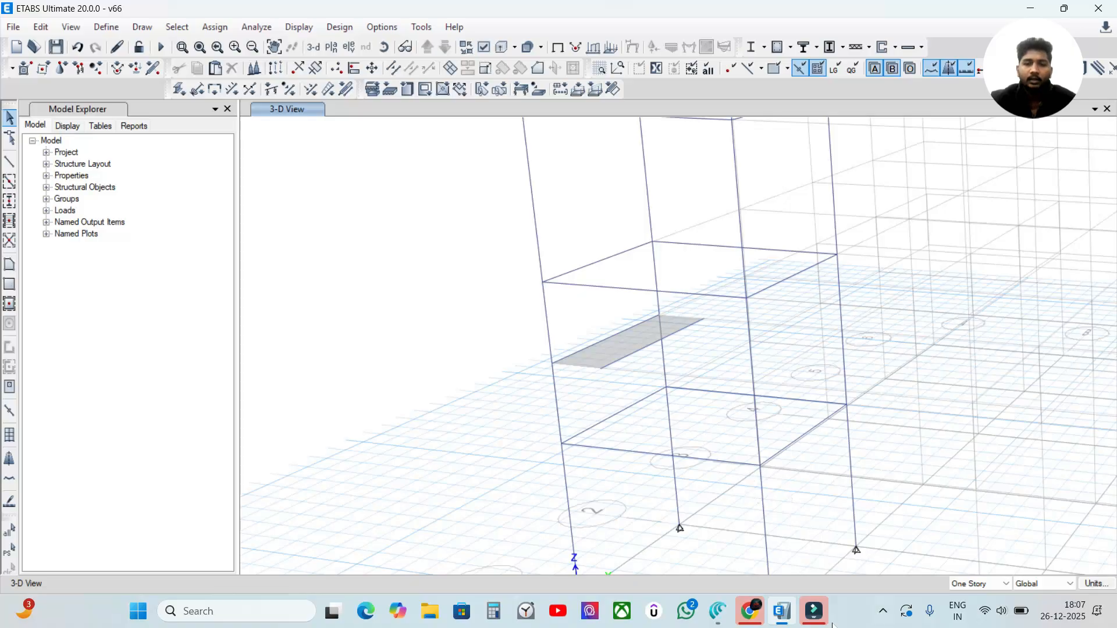
Switch to the Canva document and examine the dog-legged staircase photo and the plan and section drawings for the landing and flight layout.
left_click(751, 611)
scroll(575, 420, "down", 3)
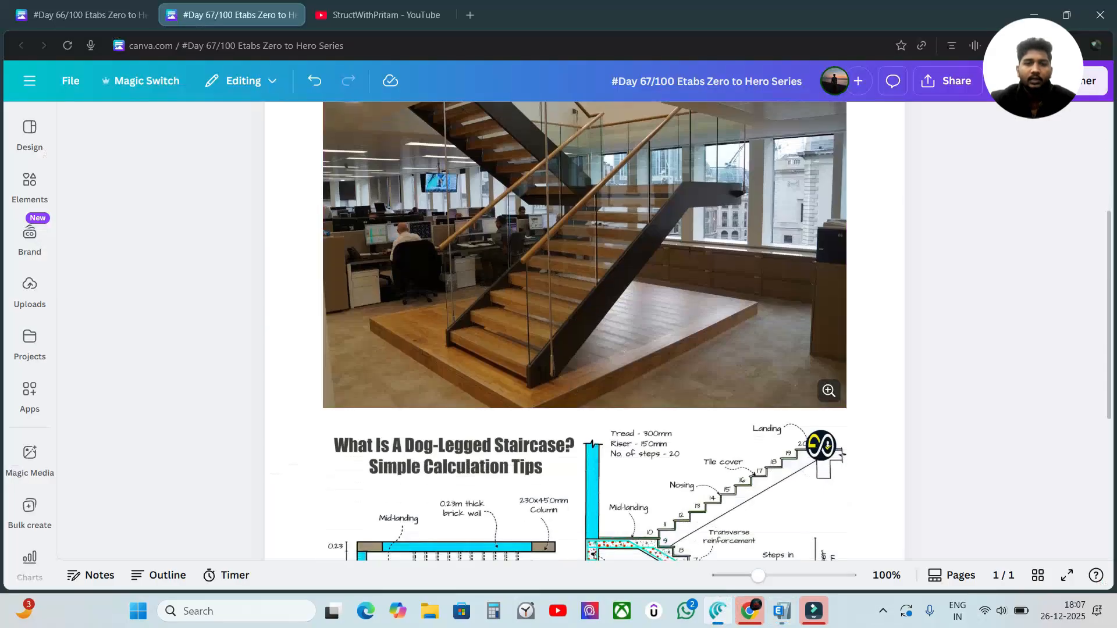
scroll(504, 341, "up", 1)
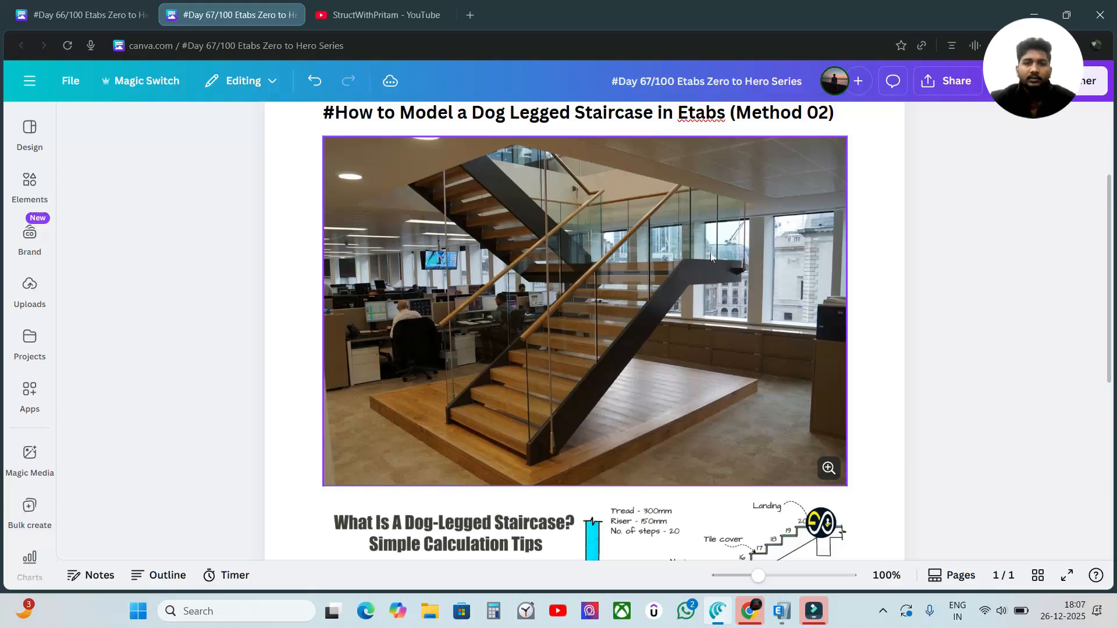
scroll(704, 263, "down", 5)
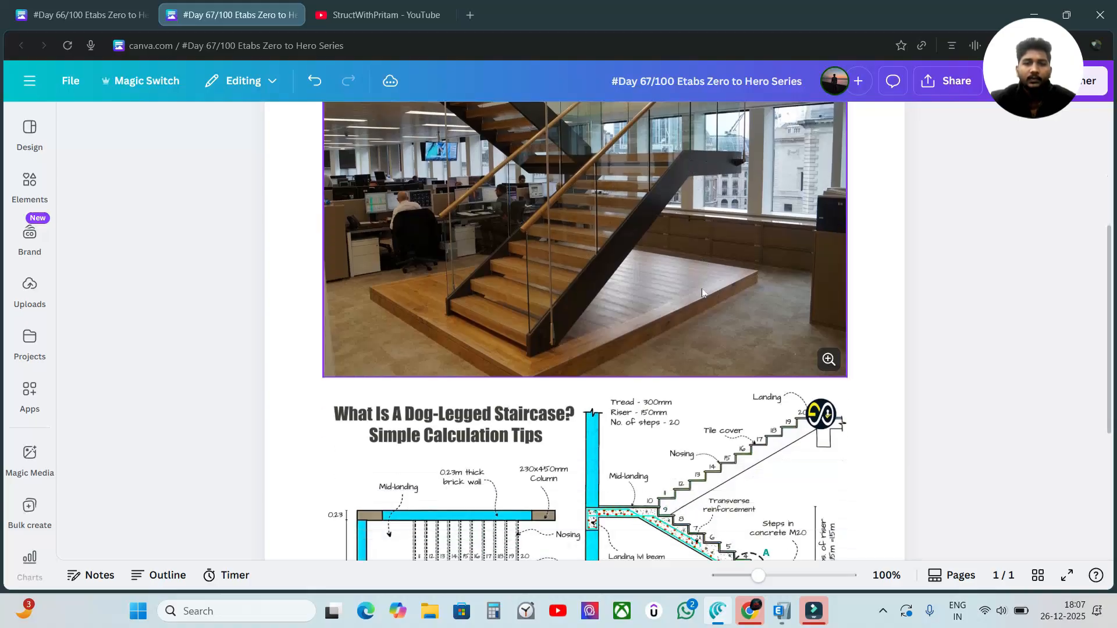
scroll(671, 316, "up", 5)
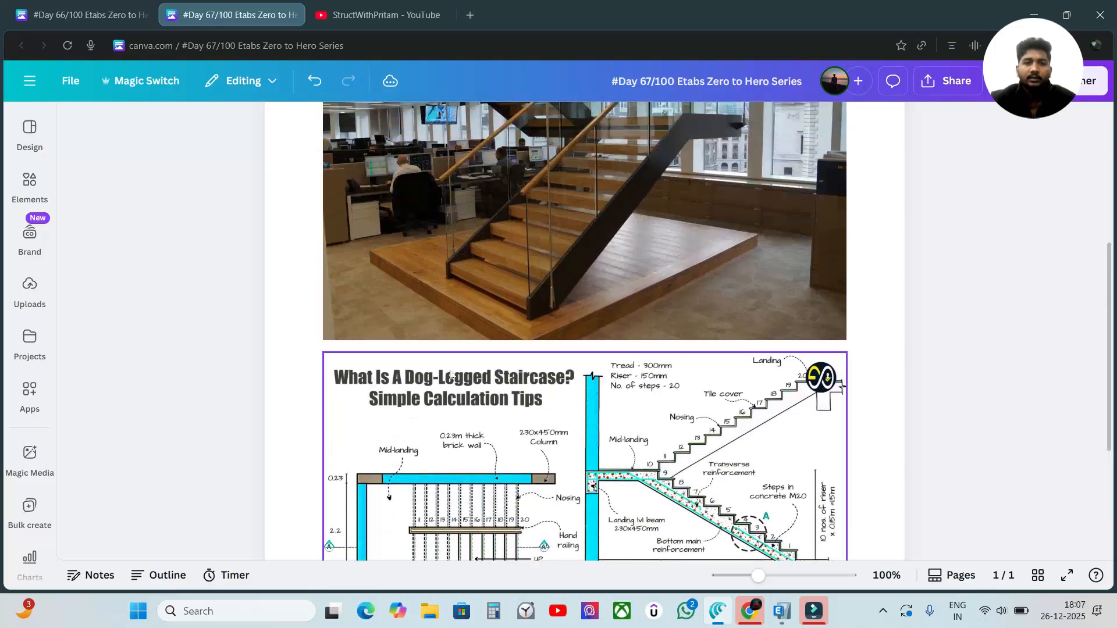
scroll(718, 299, "up", 1)
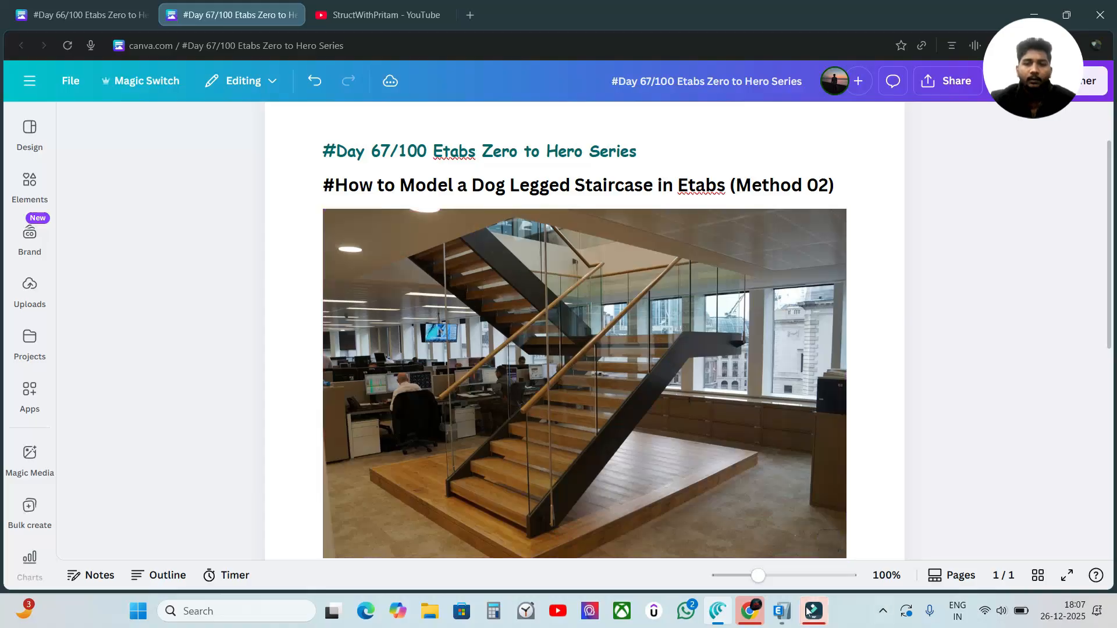
left_click(781, 611)
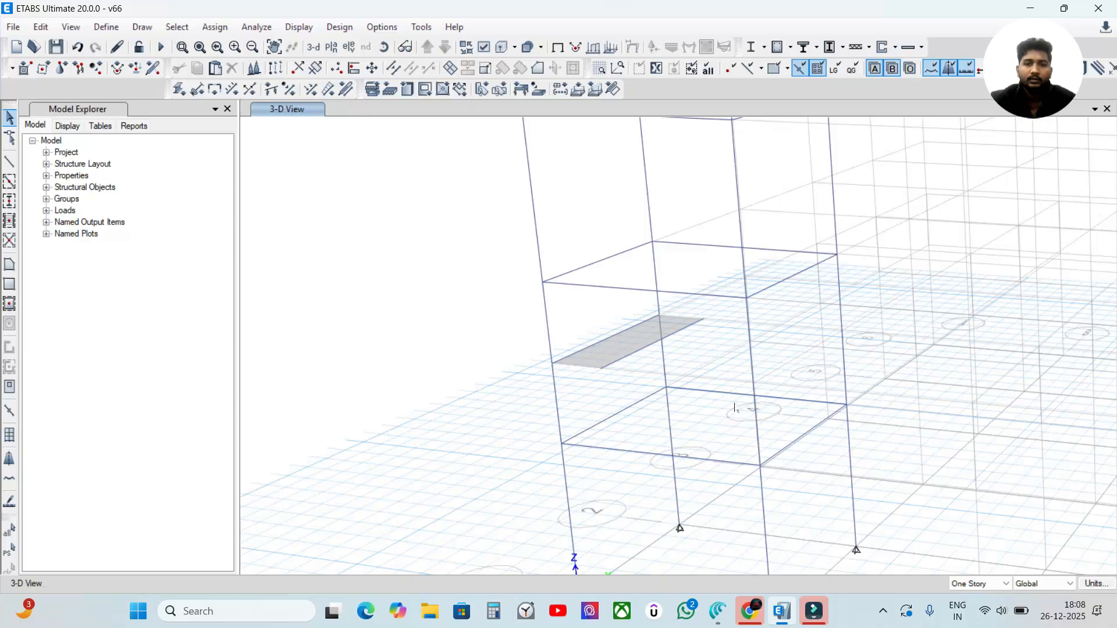
left_click(717, 610)
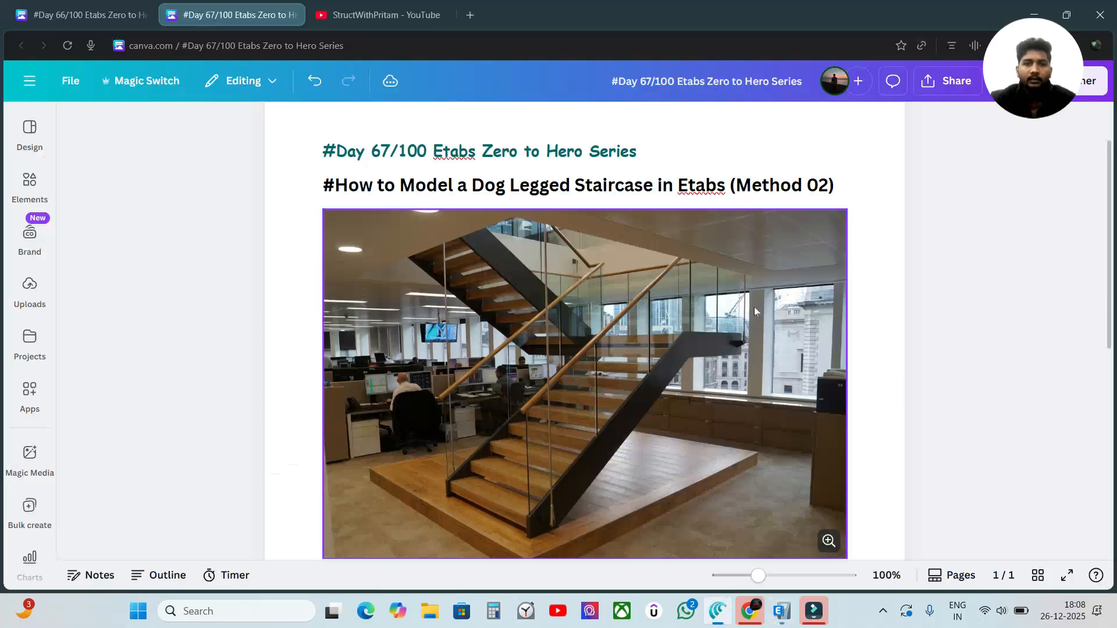
scroll(704, 349, "down", 1)
scroll(647, 310, "up", 2)
scroll(645, 346, "down", 1)
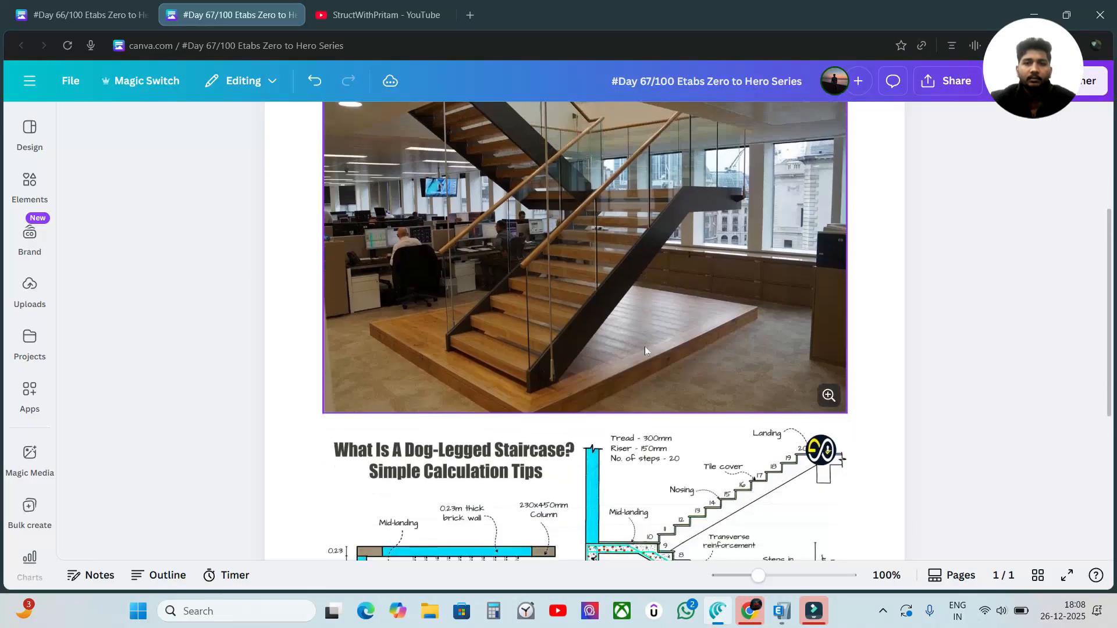
scroll(646, 340, "up", 2)
scroll(698, 378, "down", 4)
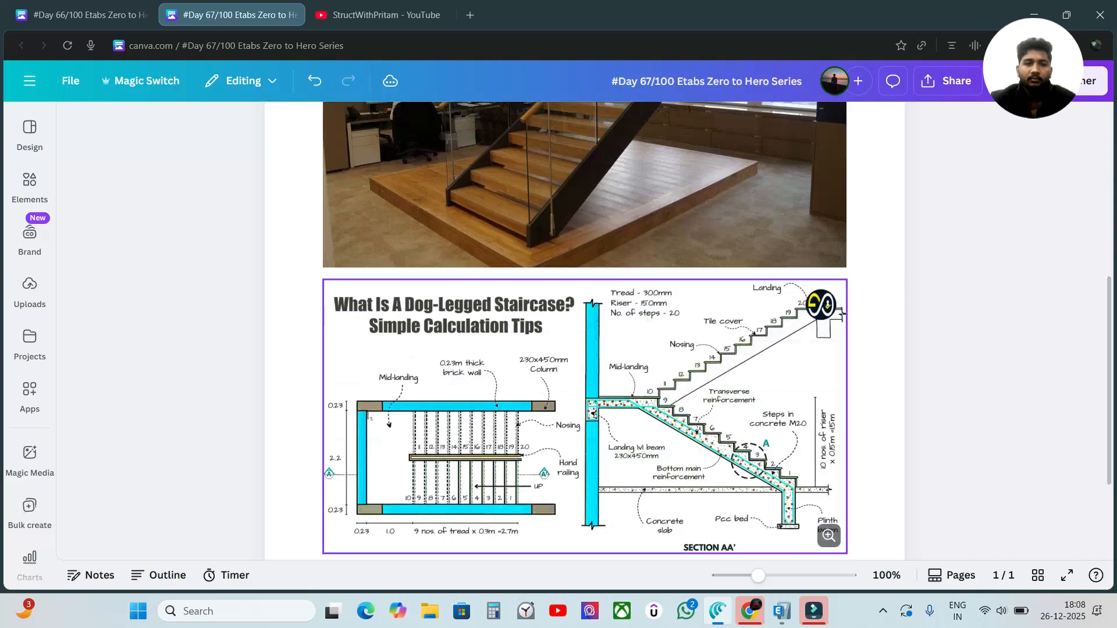
scroll(744, 420, "up", 4)
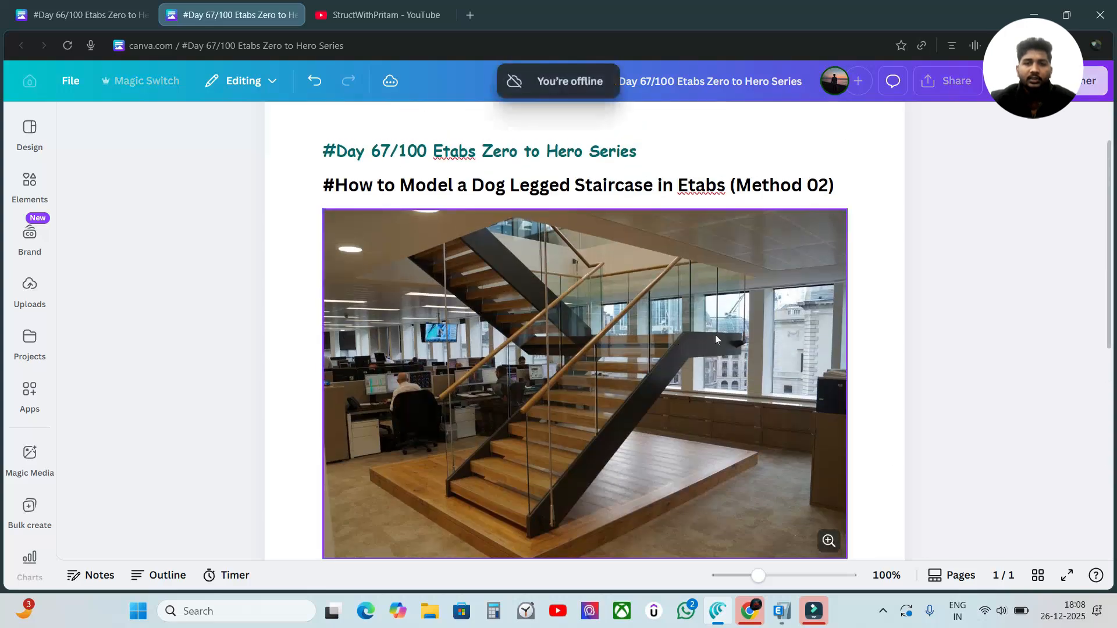
Switch back to ETABS and try to draw the lower inclined flight in Slab125mm two way between half the landing edge and half the lower story beam.
left_click(781, 610)
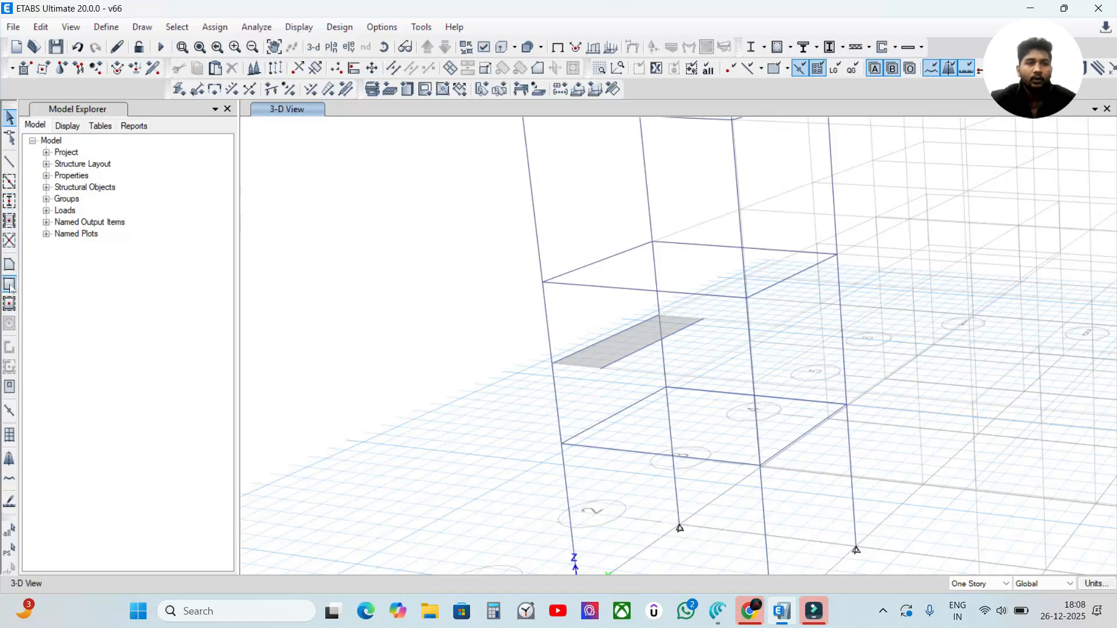
left_click(8, 265)
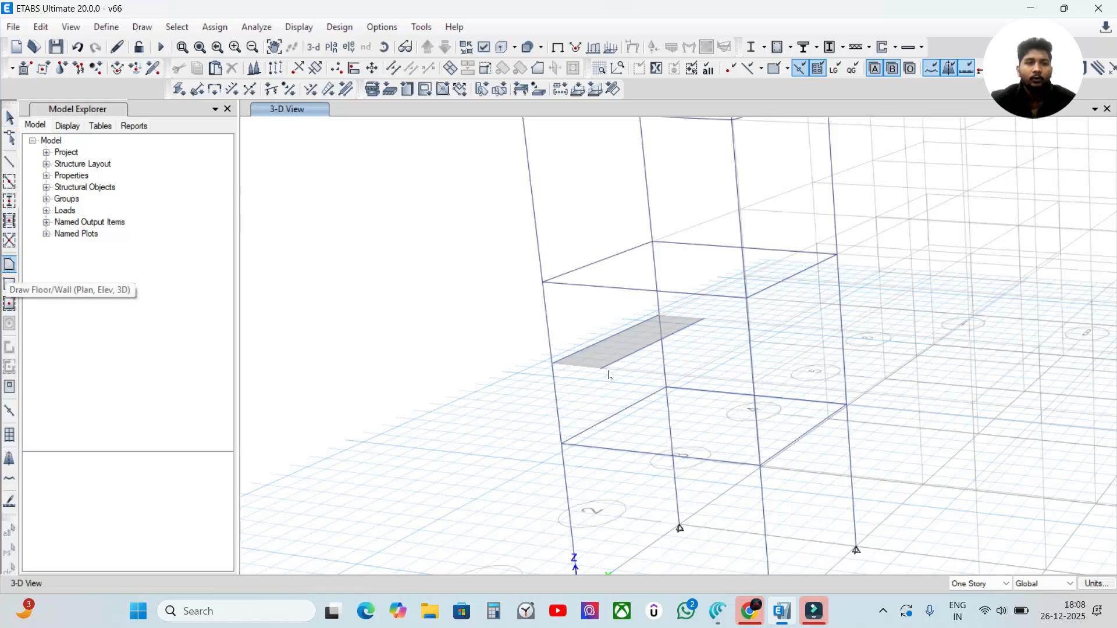
left_click(758, 464)
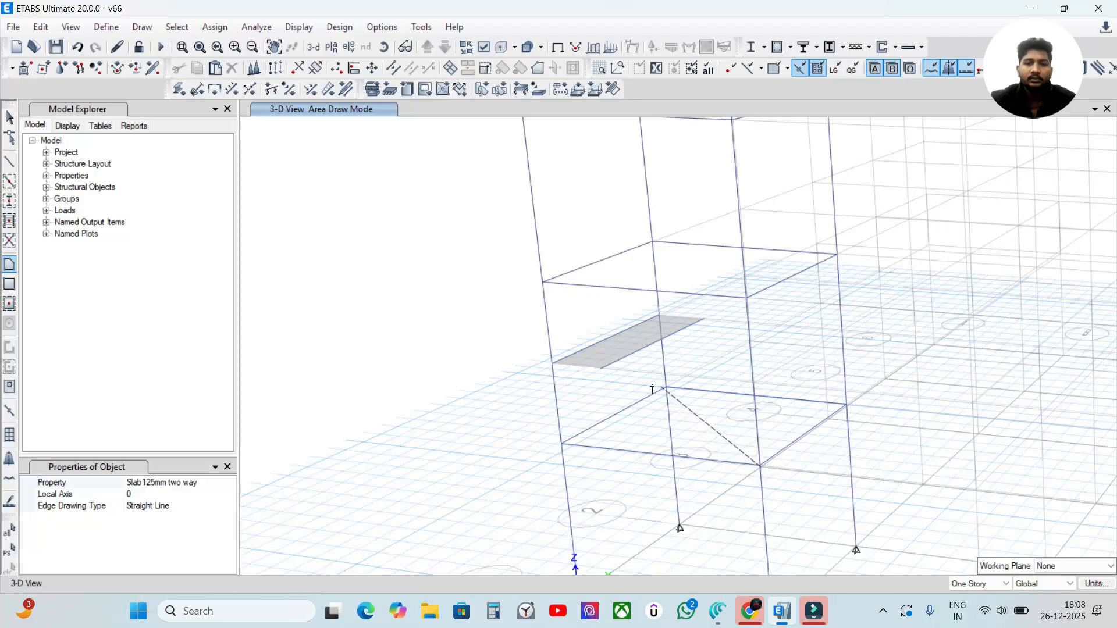
left_click(601, 367)
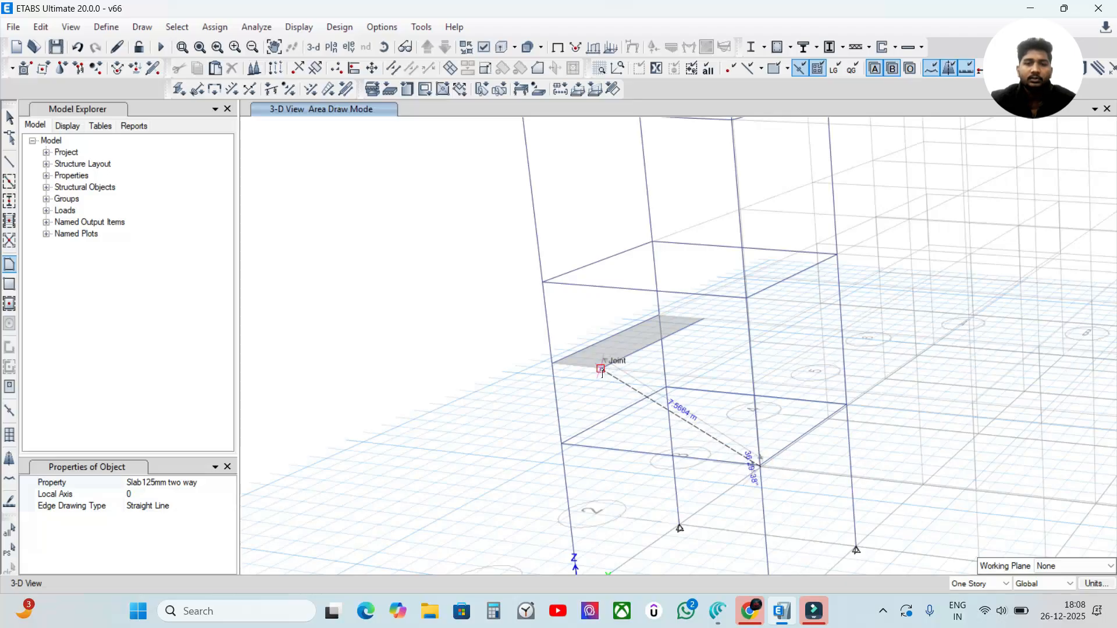
left_click(658, 343)
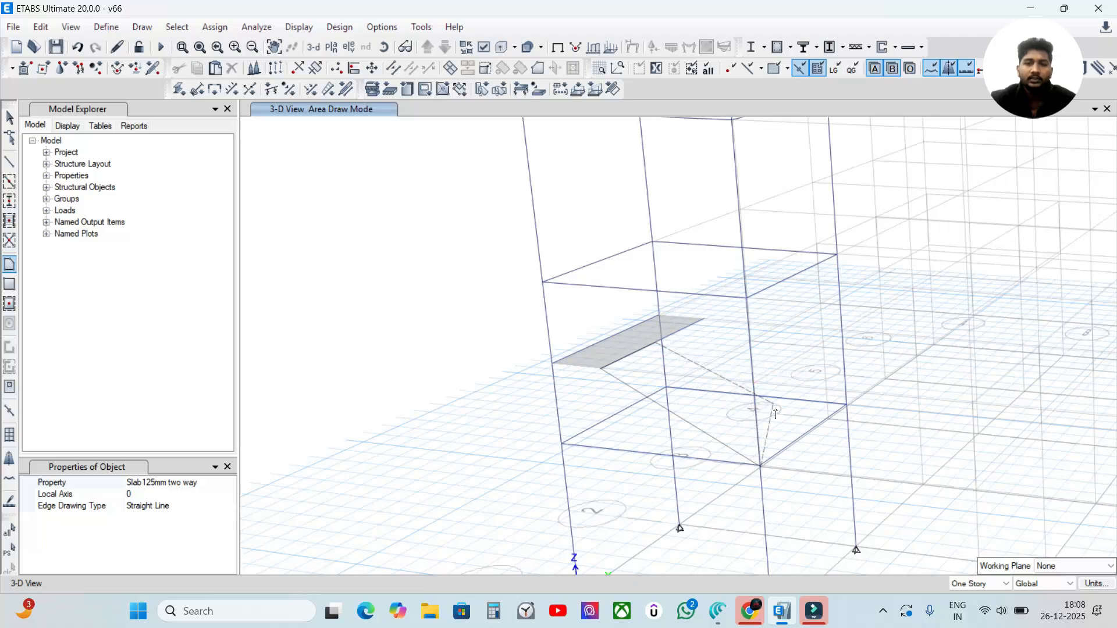
left_click(807, 434)
left_click(760, 466)
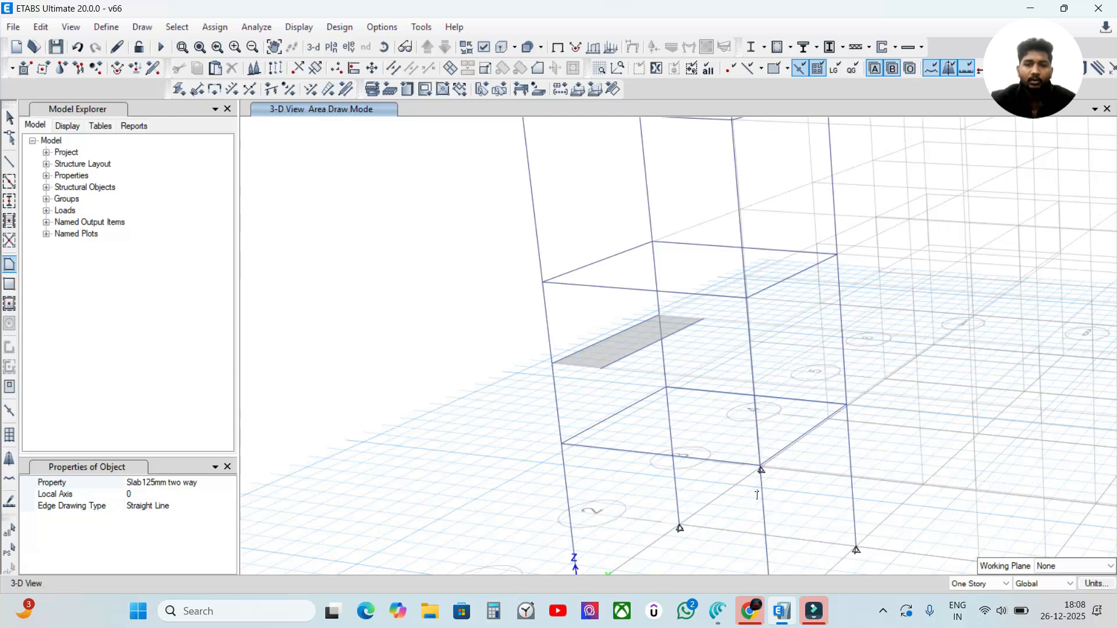
scroll(729, 457, "up", 3)
scroll(773, 480, "down", 3)
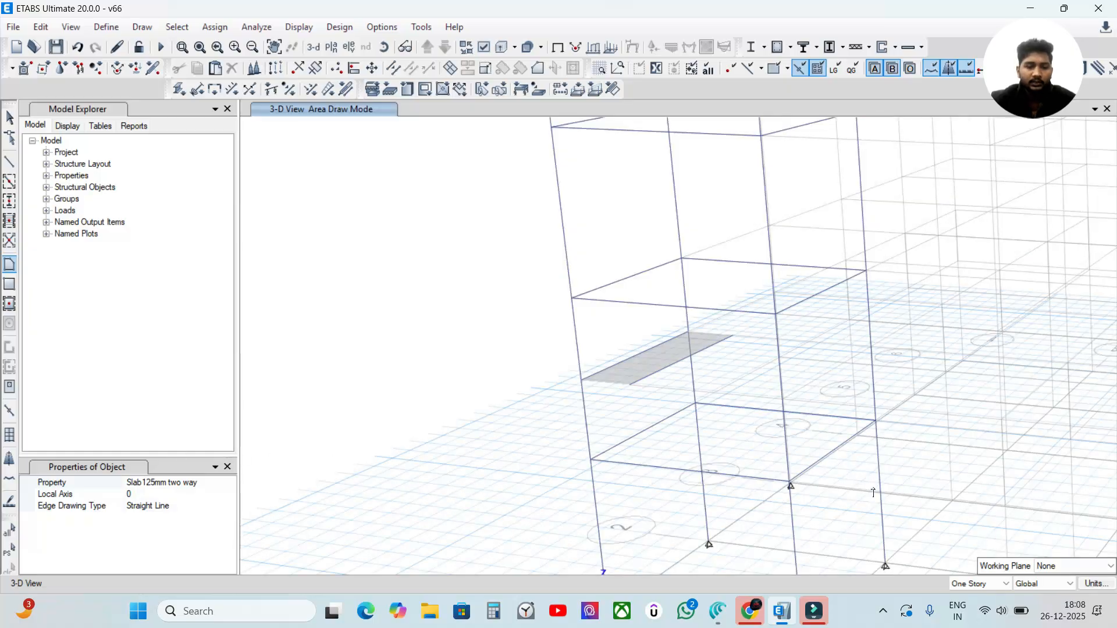
scroll(873, 493, "down", 3)
scroll(803, 462, "up", 3)
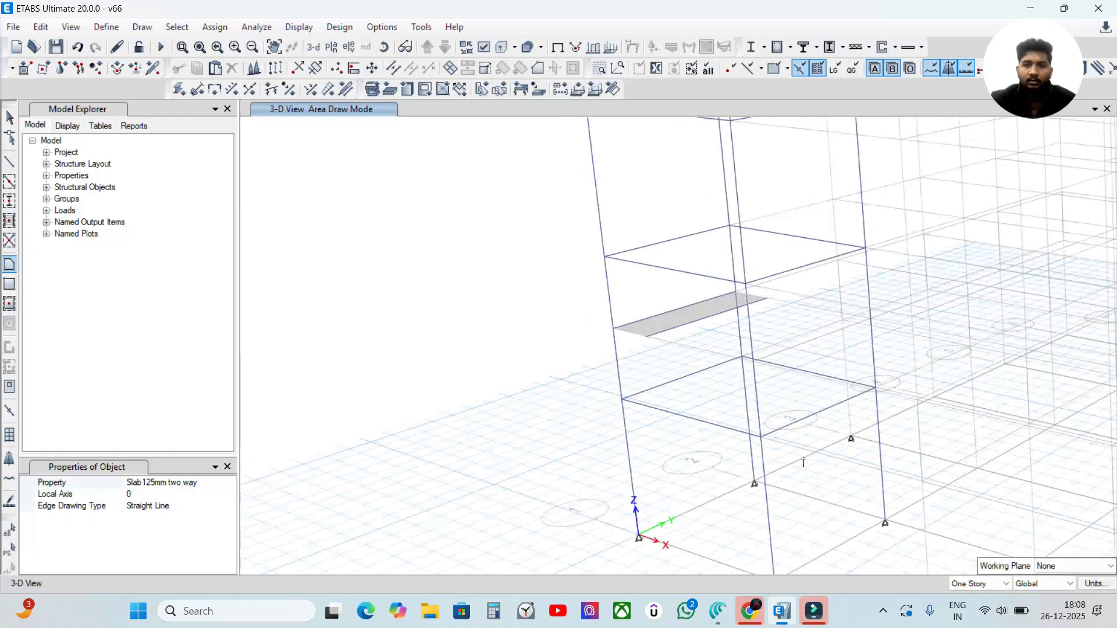
key("Escape")
left_click(851, 439)
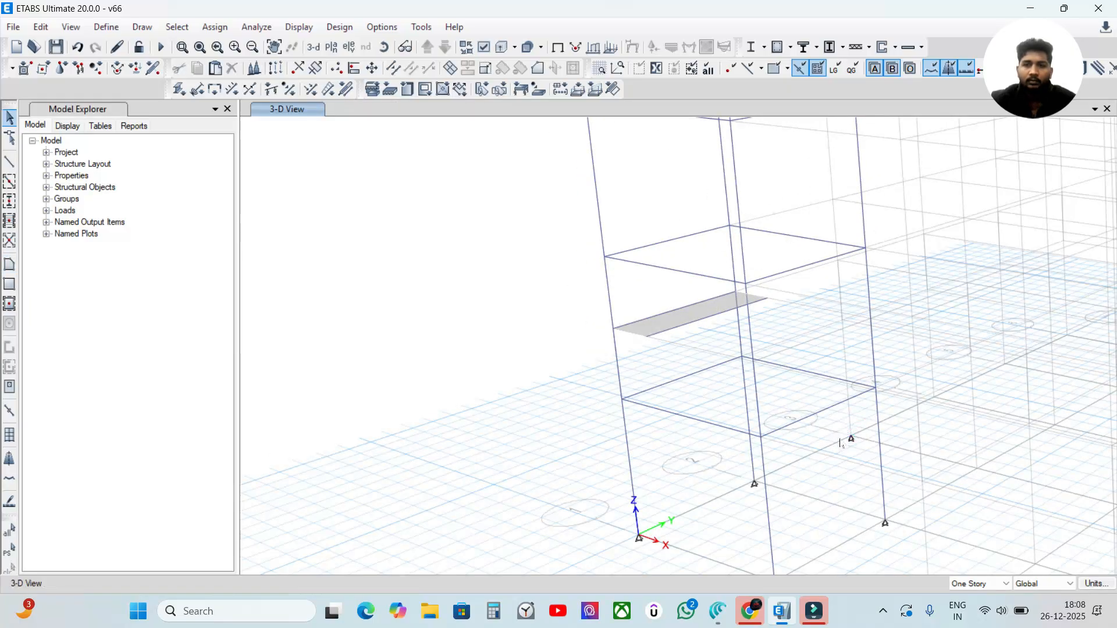
scroll(835, 447, "up", 2)
scroll(852, 445, "down", 4)
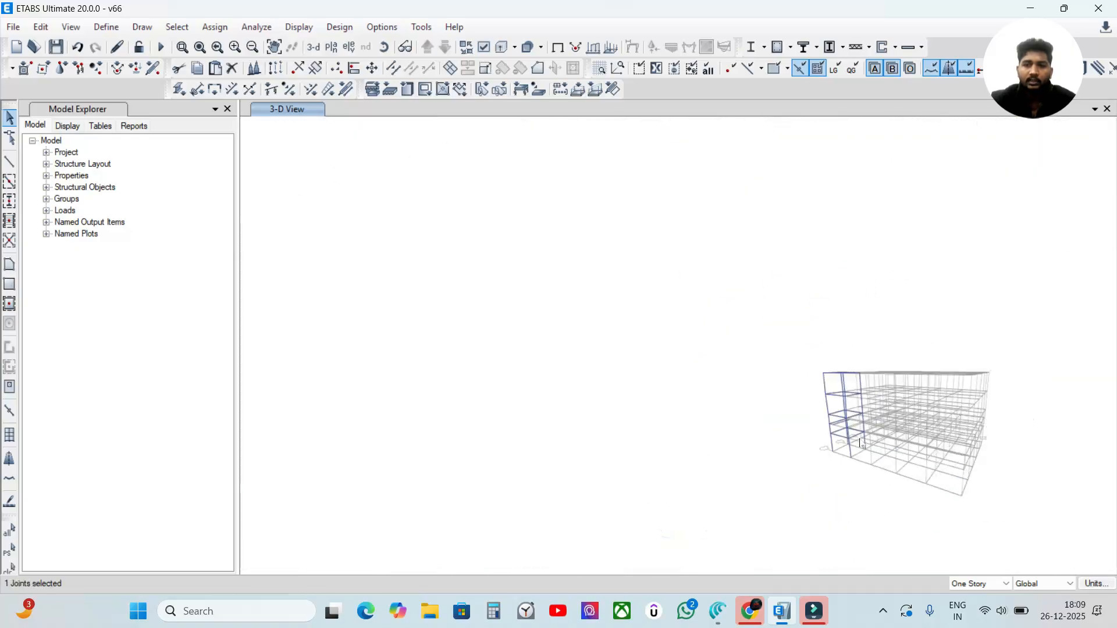
scroll(861, 442, "up", 5)
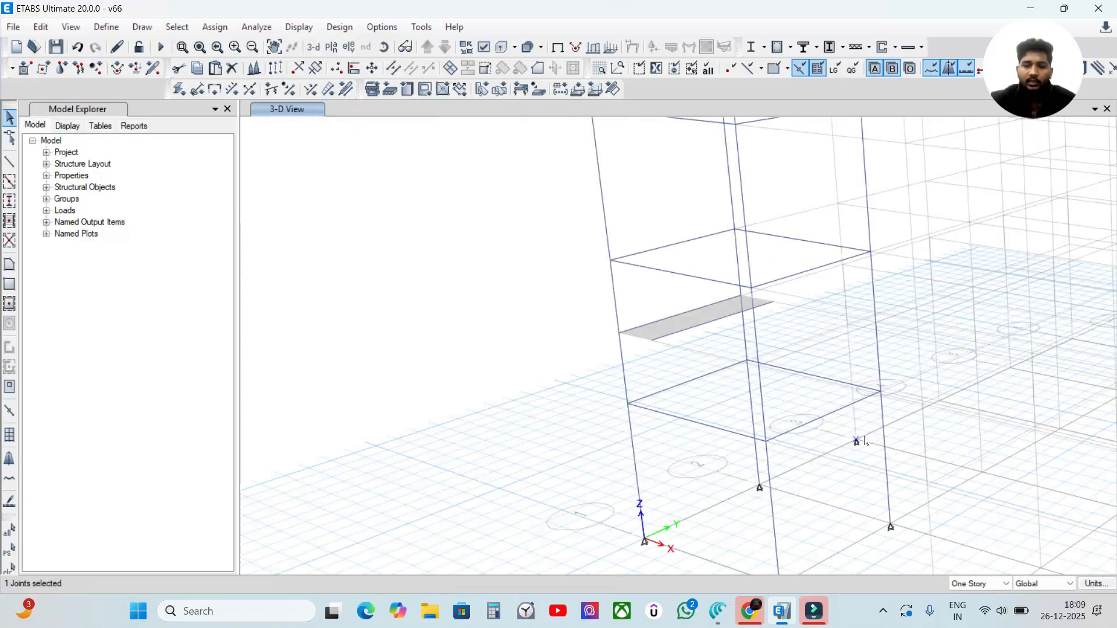
left_click(855, 455)
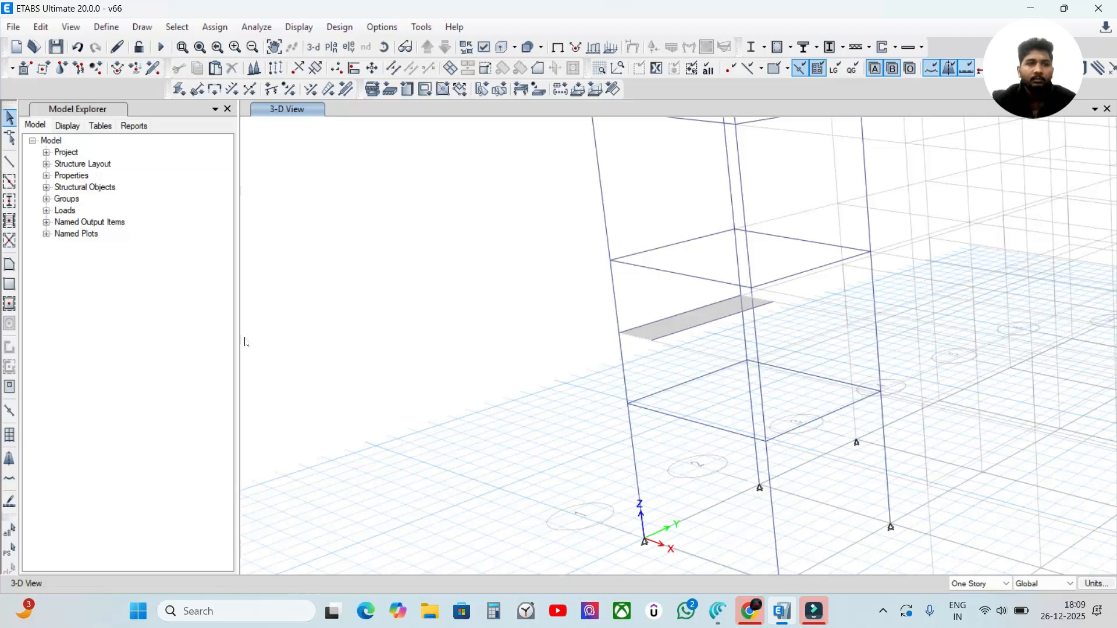
scroll(730, 380, "up", 2)
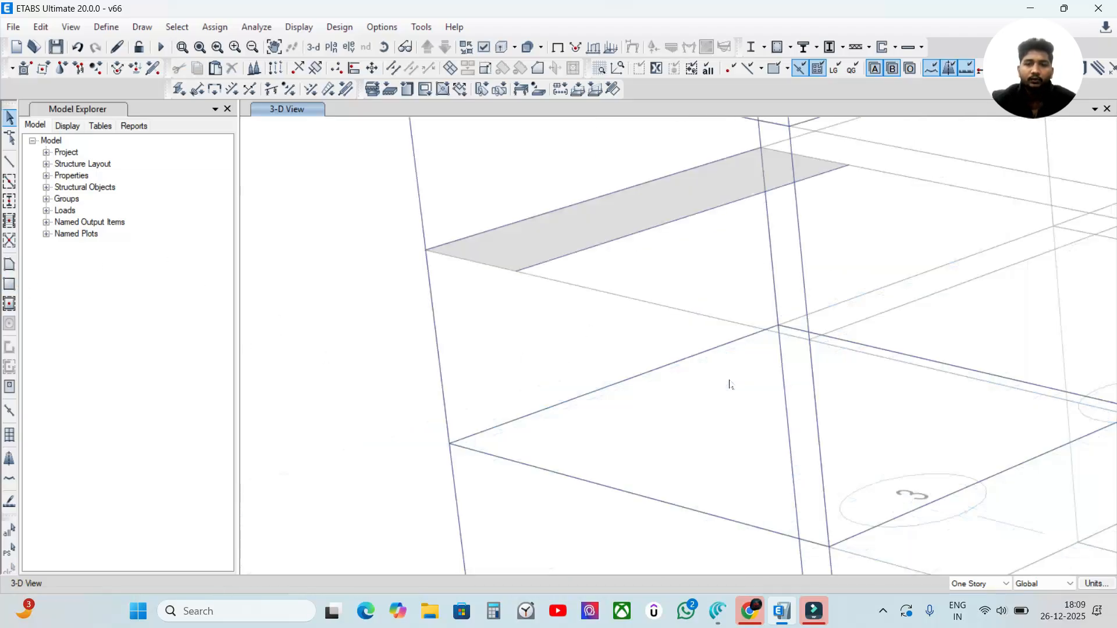
scroll(741, 384, "down", 2)
Draw the lower inclined flight in Slab125mm two way from half the landing's inner edge down to half the opposite lower story beam.
left_click(10, 265)
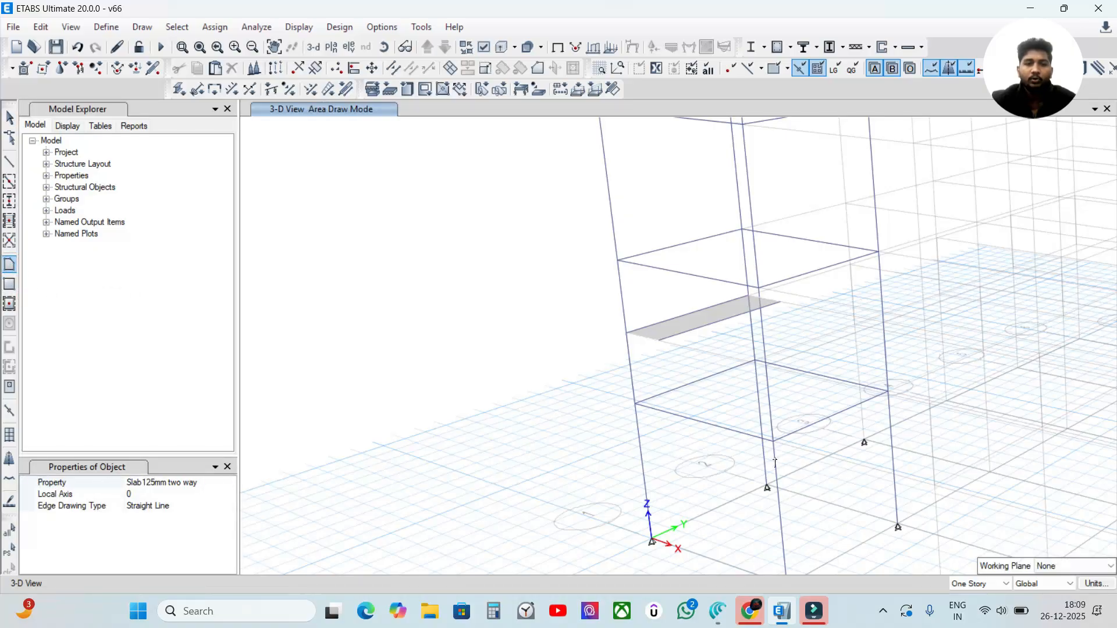
left_click(773, 442)
left_click(659, 340)
left_click(724, 320)
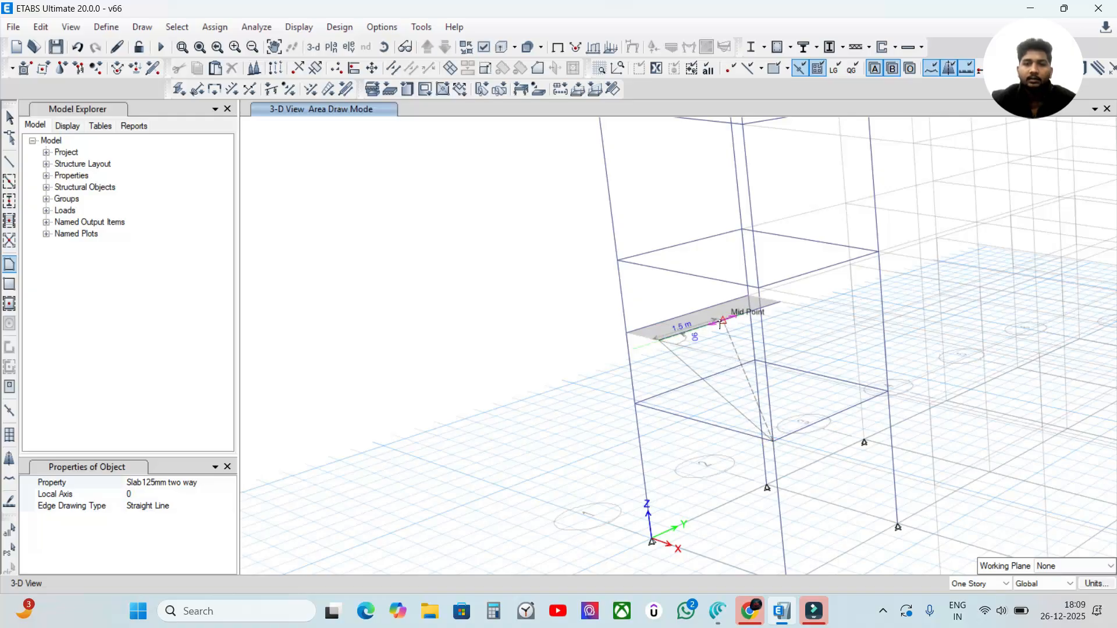
left_click(832, 417)
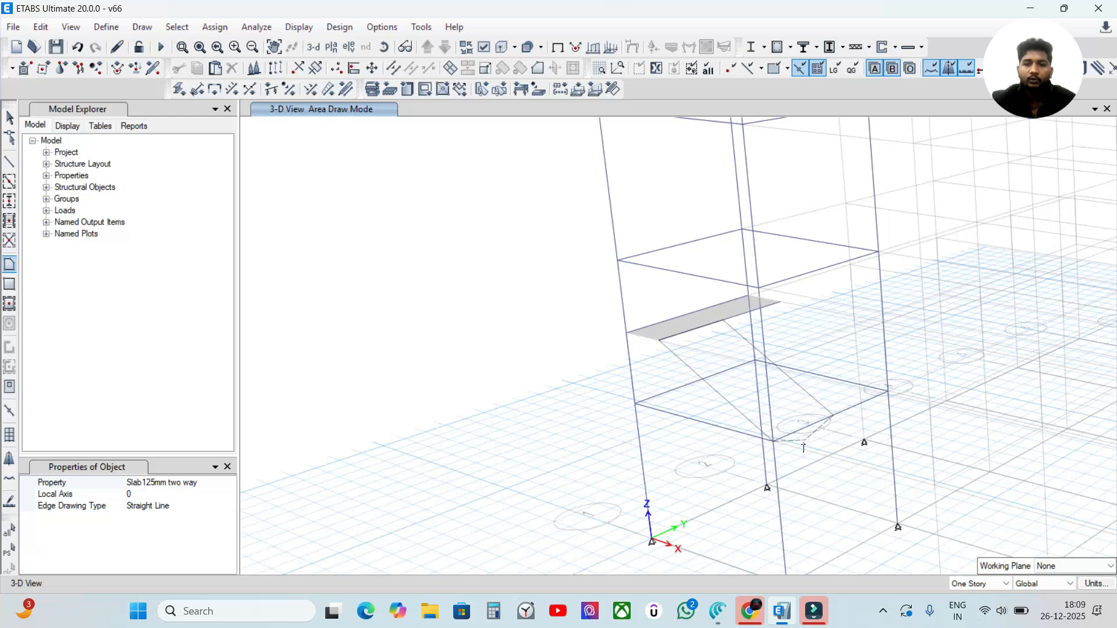
double_click(773, 442)
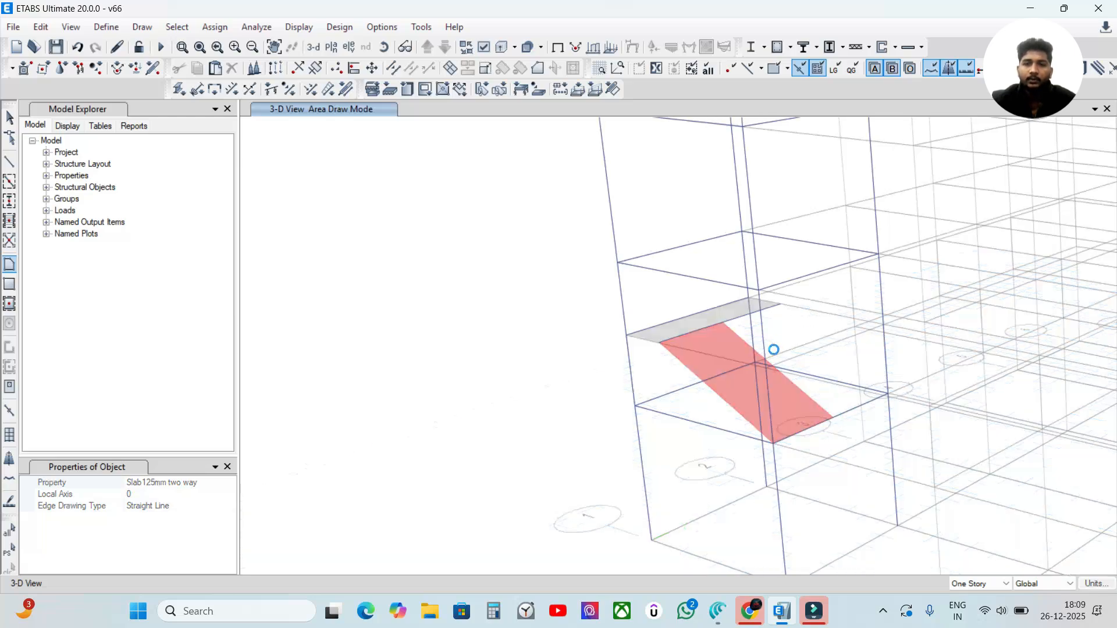
Draw the upper inclined flight in Slab125mm two way from the other half of the landing's inner edge up to half the opposite upper story beam.
middle_click_drag(772, 349, 755, 384)
left_click(702, 366)
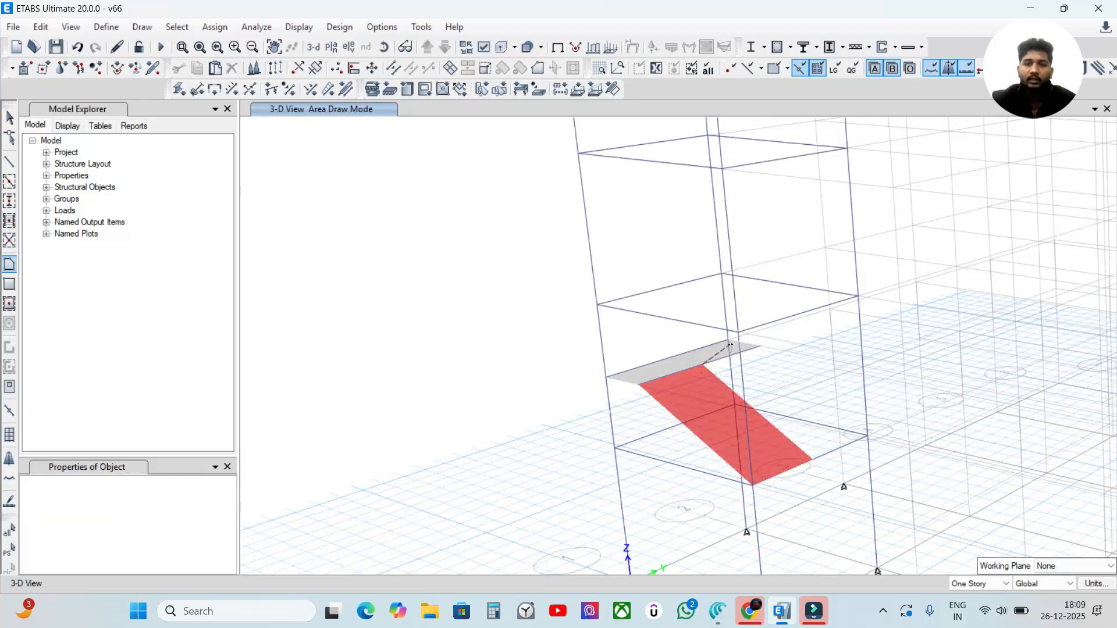
left_click(761, 348)
left_click(858, 298)
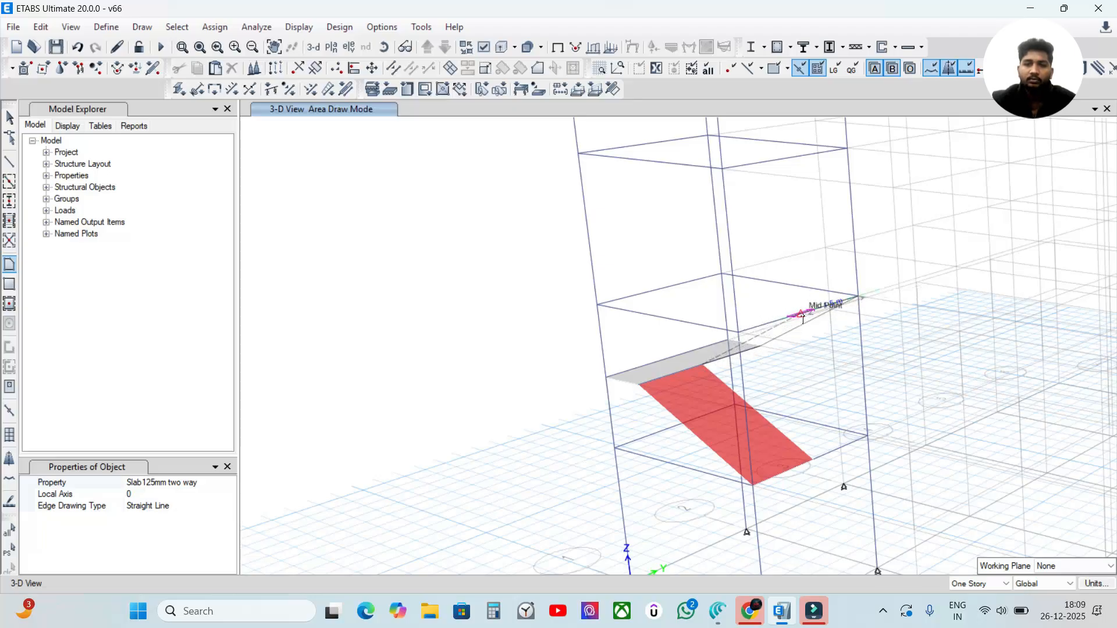
left_click(701, 367)
scroll(530, 403, "down", 3)
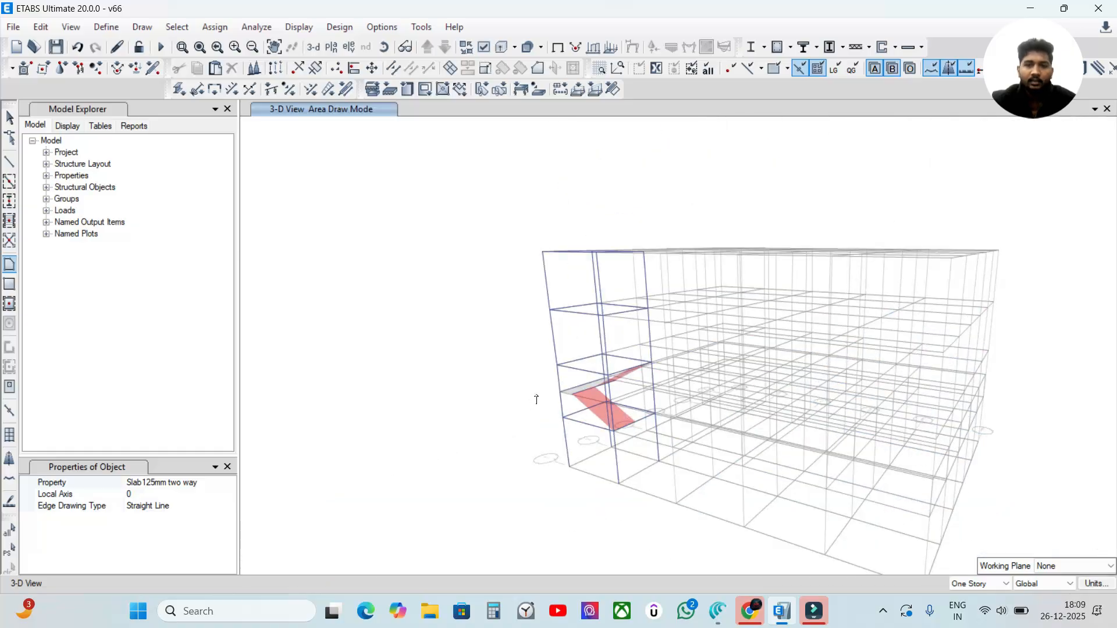
scroll(536, 400, "up", 3)
scroll(598, 444, "up", 4)
key("Escape")
Examine how the two inclined flights meet the mid-landing slab along its inner edge.
scroll(764, 503, "down", 3)
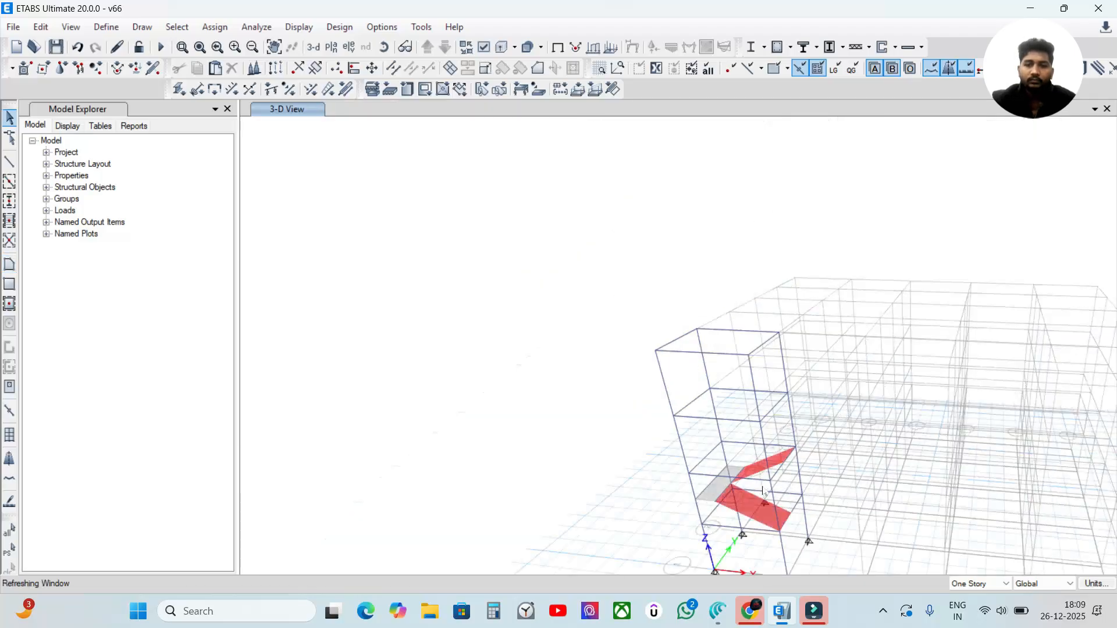
scroll(764, 494, "up", 5)
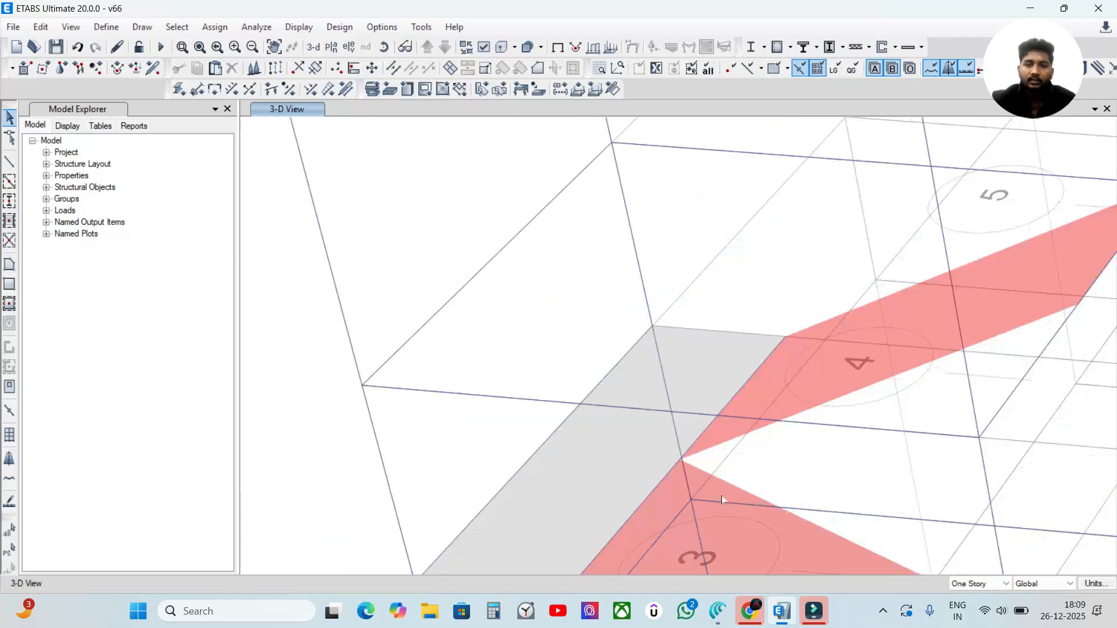
scroll(721, 488, "down", 3)
scroll(699, 494, "up", 2)
left_click(682, 501)
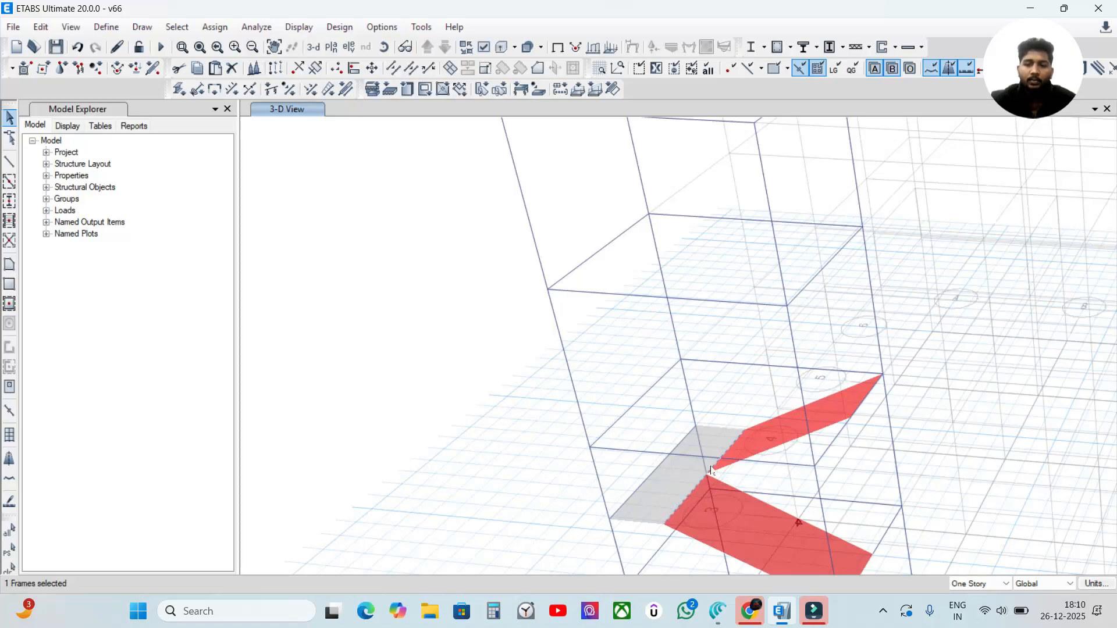
left_click(711, 470)
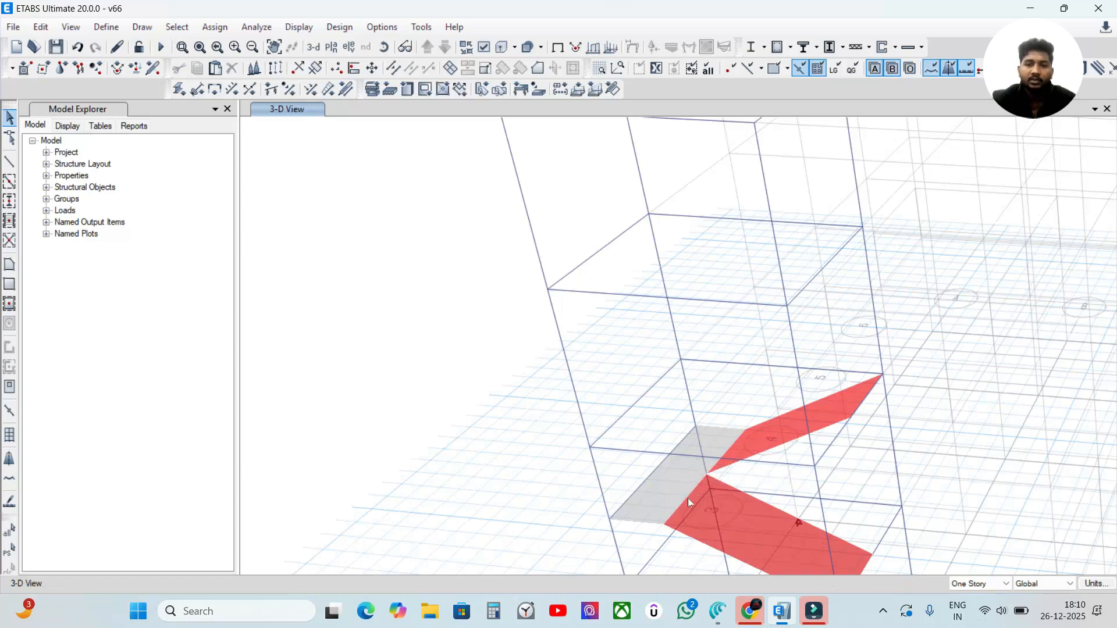
scroll(705, 479, "down", 5)
scroll(705, 479, "up", 5)
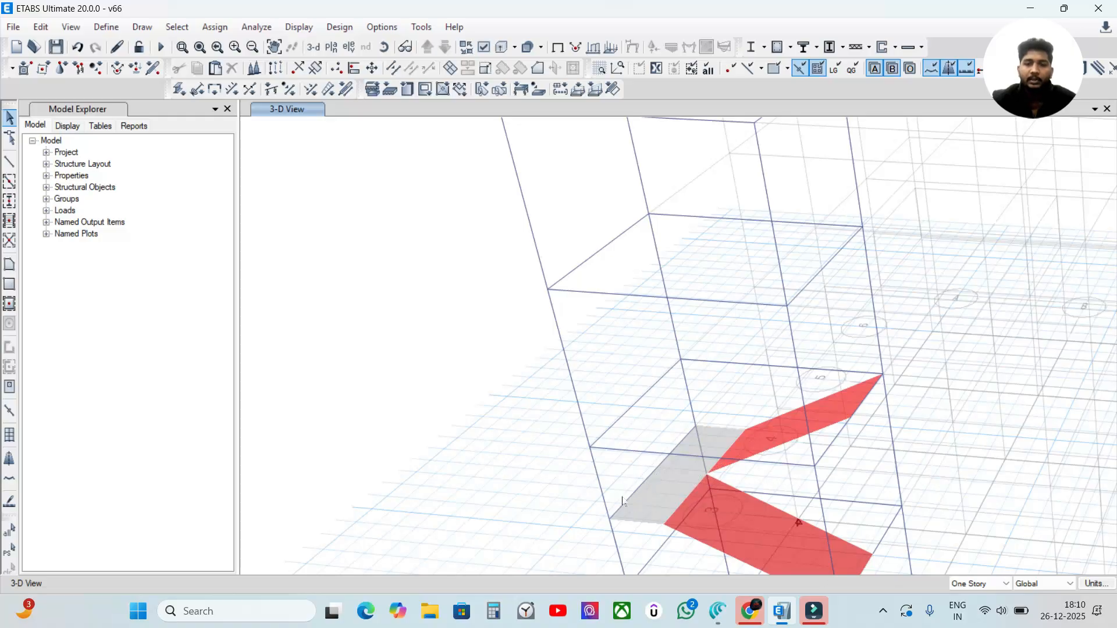
Replicate the mid-landing slab, both inclined flights and the outer landing beam by story onto FF, 2F and Terrace.
left_click(674, 498)
left_click(675, 500)
left_click(739, 504)
middle_click_drag(788, 522, 797, 451)
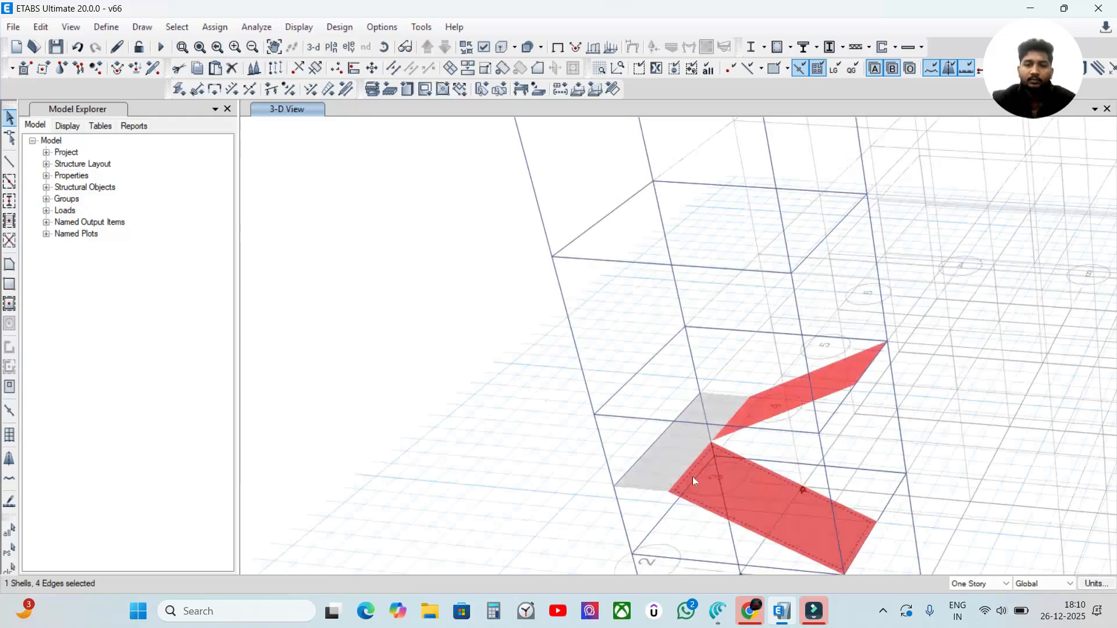
left_click(673, 467)
left_click(768, 406)
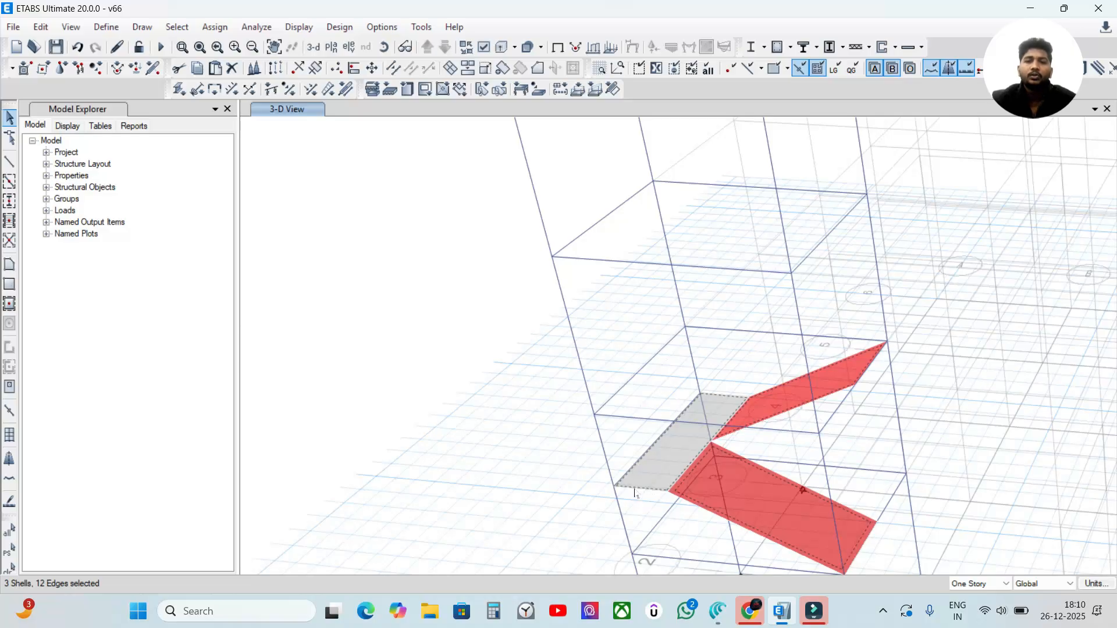
left_click(639, 462)
scroll(638, 463, "up", 5)
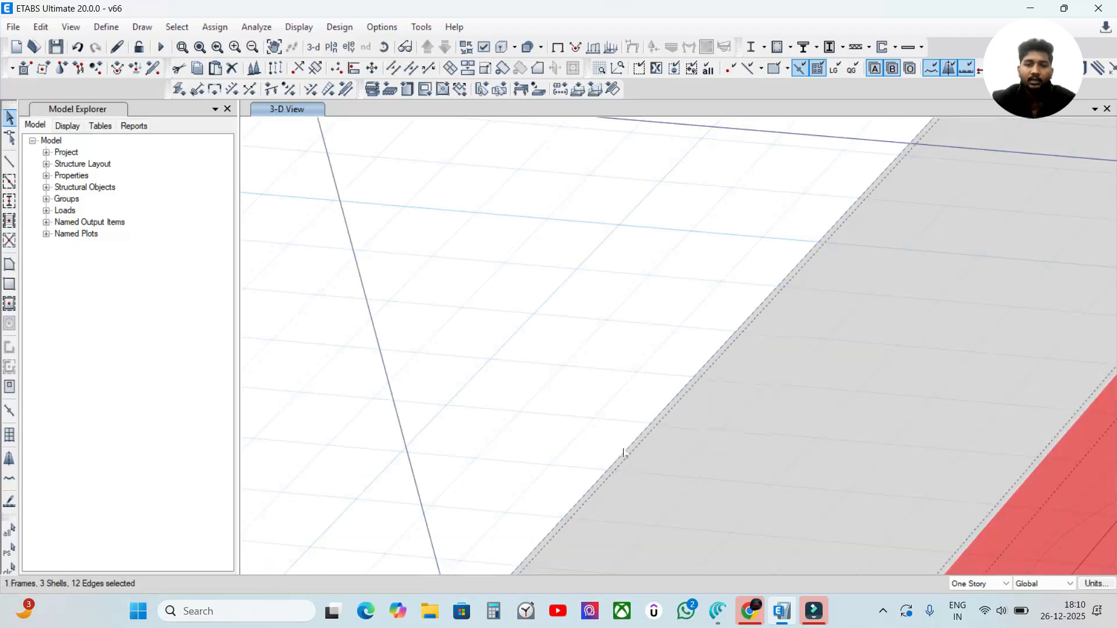
scroll(626, 454, "down", 6)
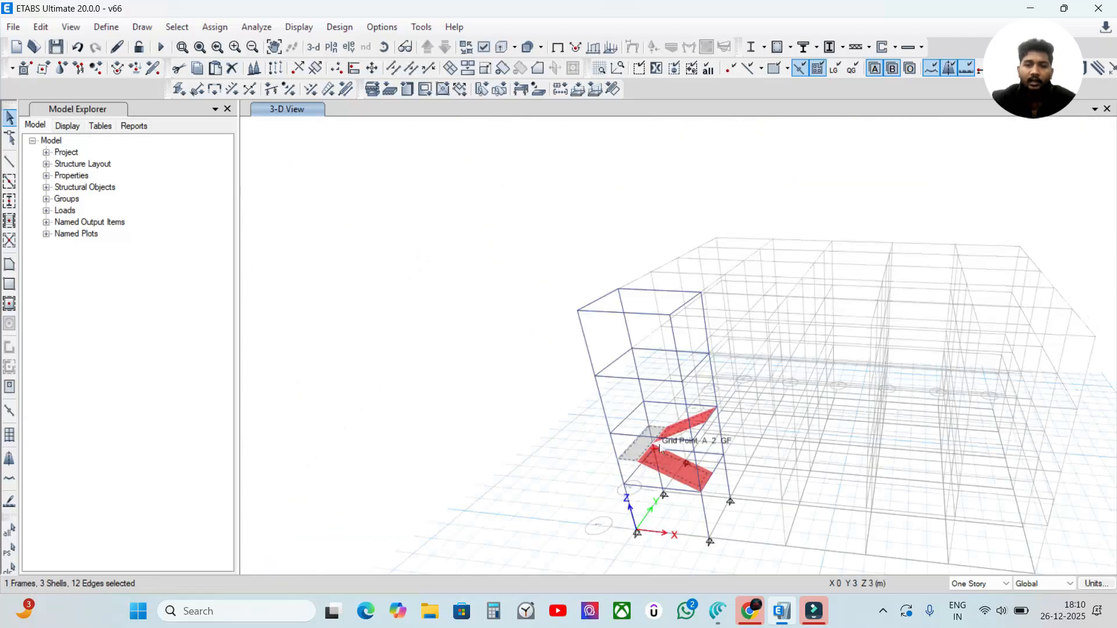
left_click(39, 28)
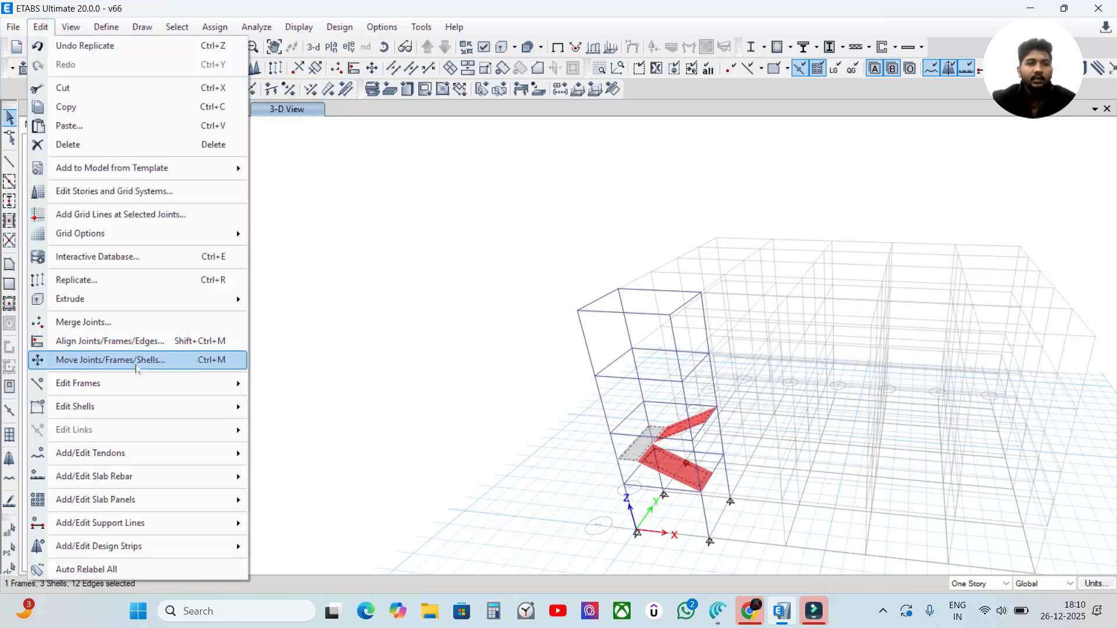
left_click(92, 281)
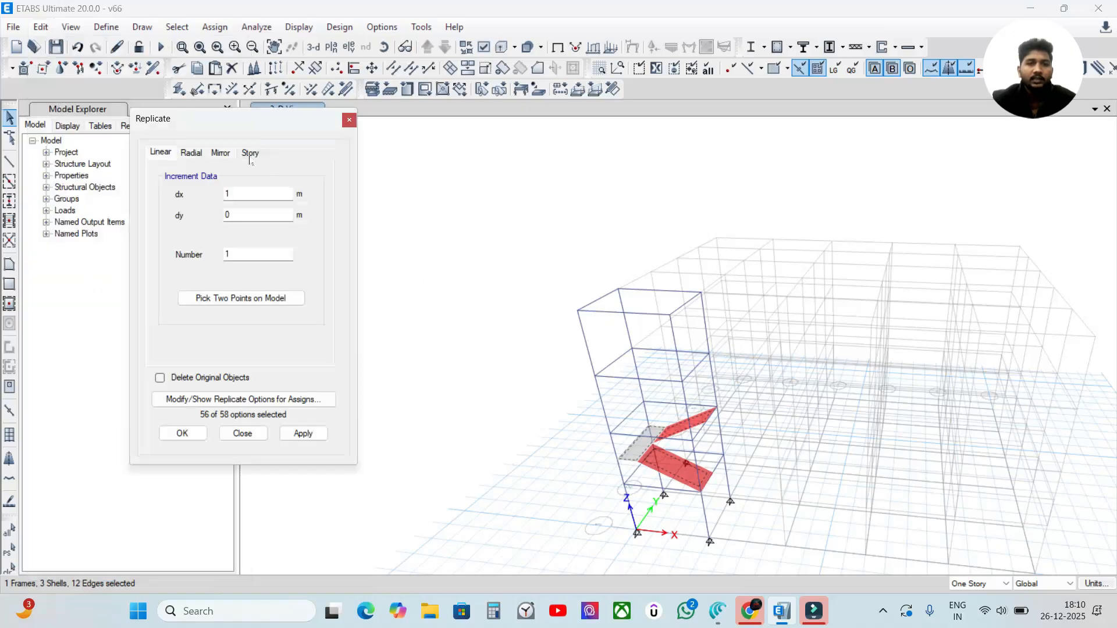
left_click_drag(297, 118, 361, 103)
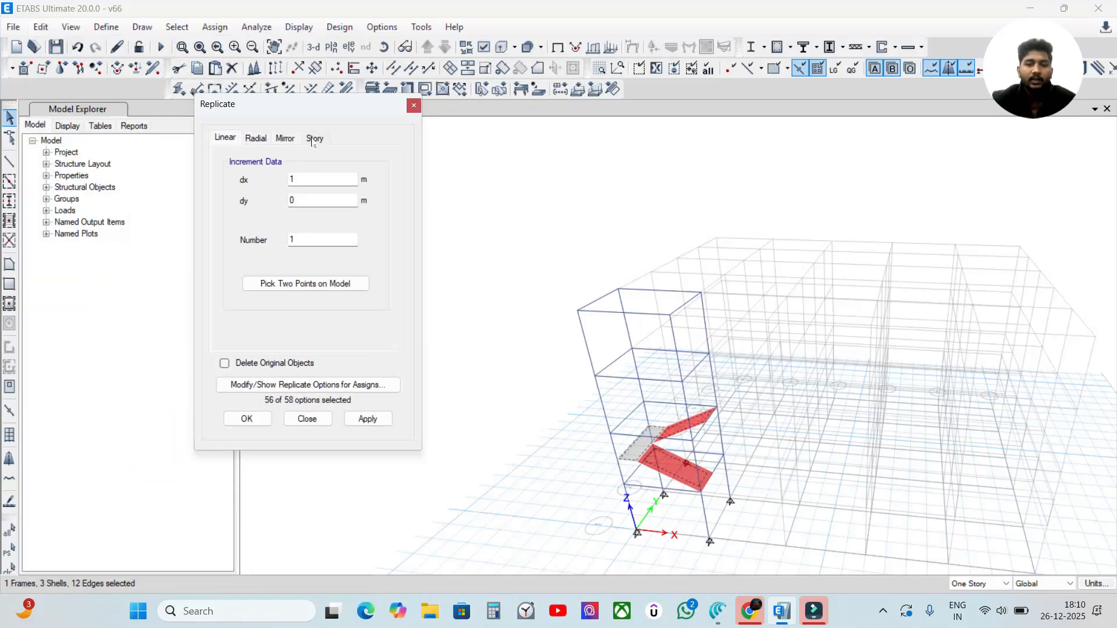
left_click(314, 138)
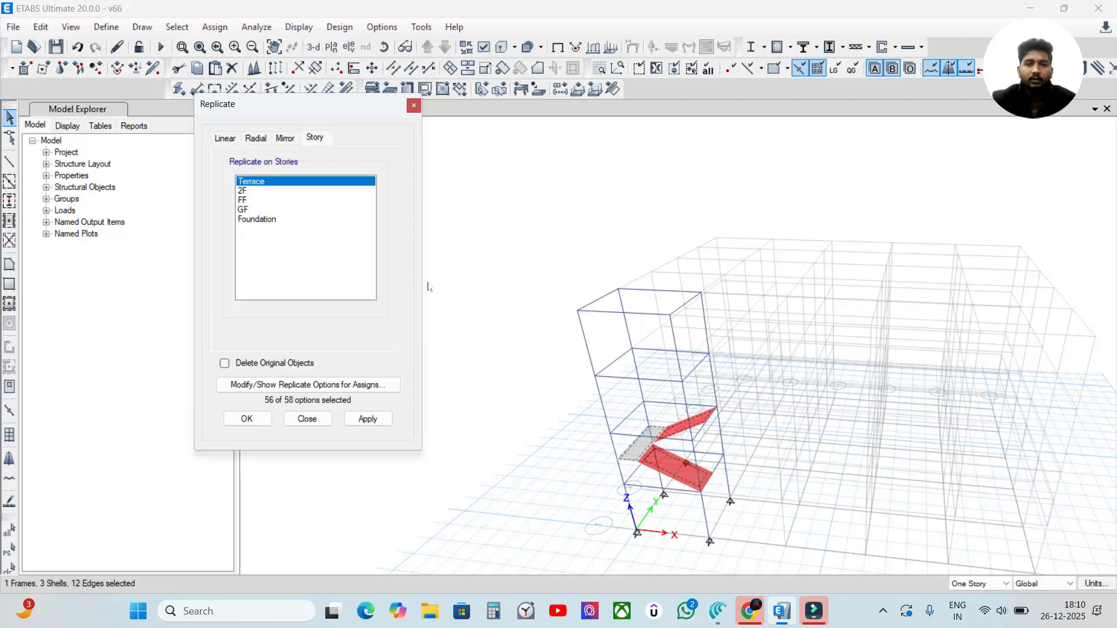
left_click_drag(244, 202, 253, 184)
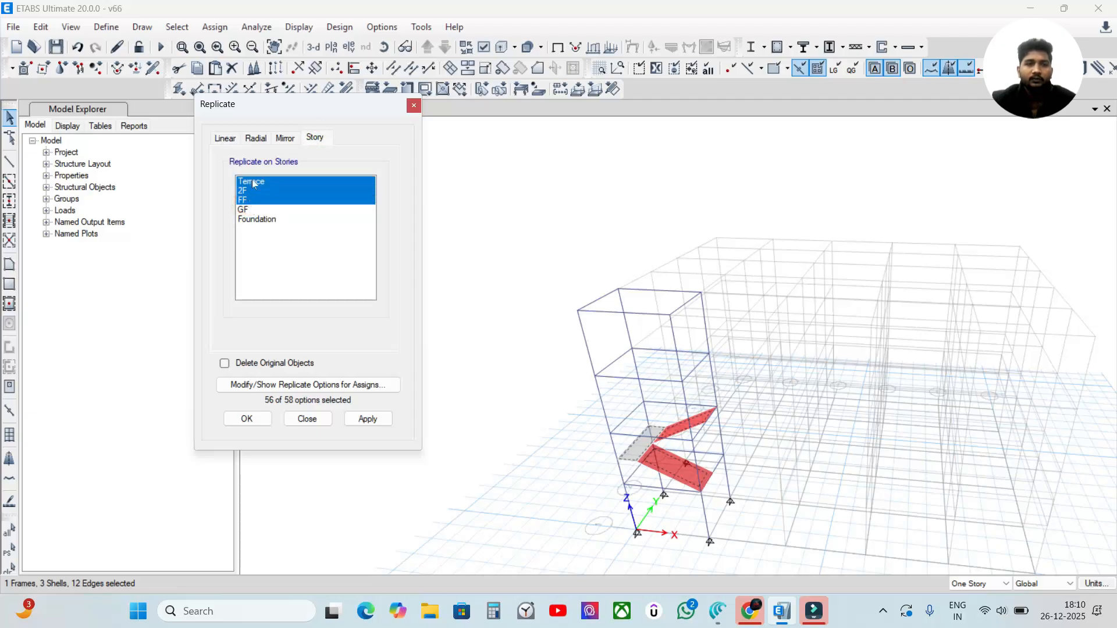
left_click(378, 422)
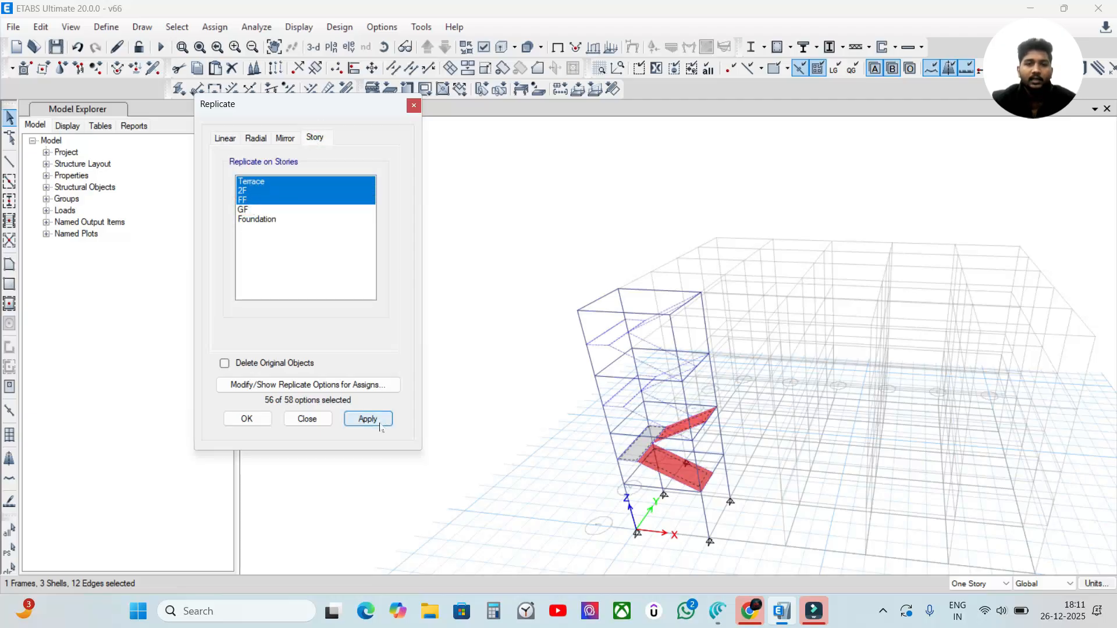
left_click(367, 420)
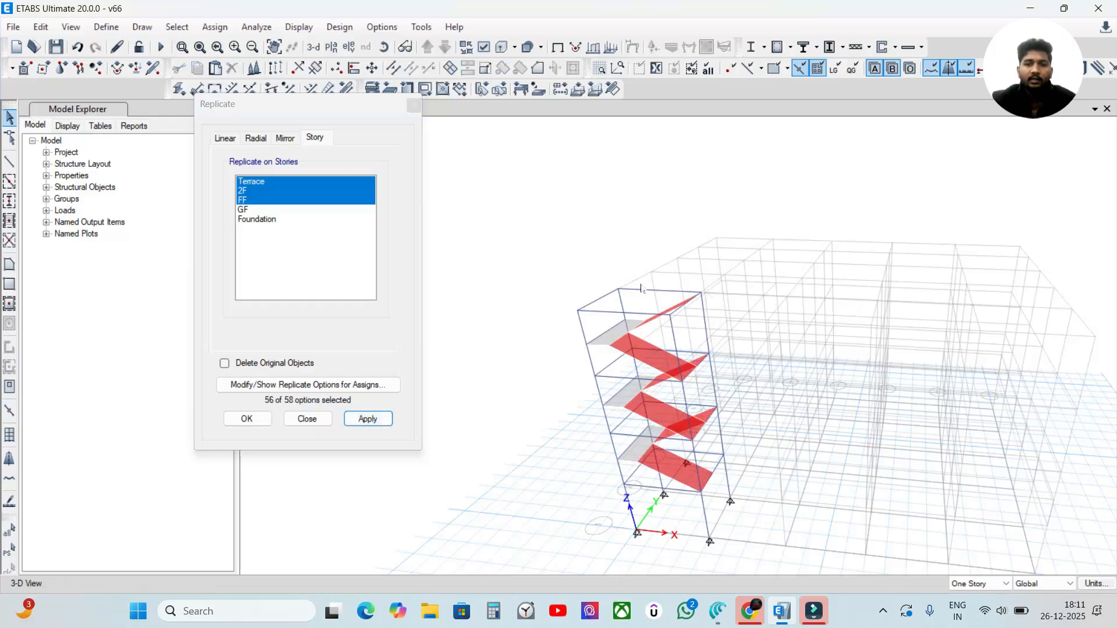
left_click(246, 419)
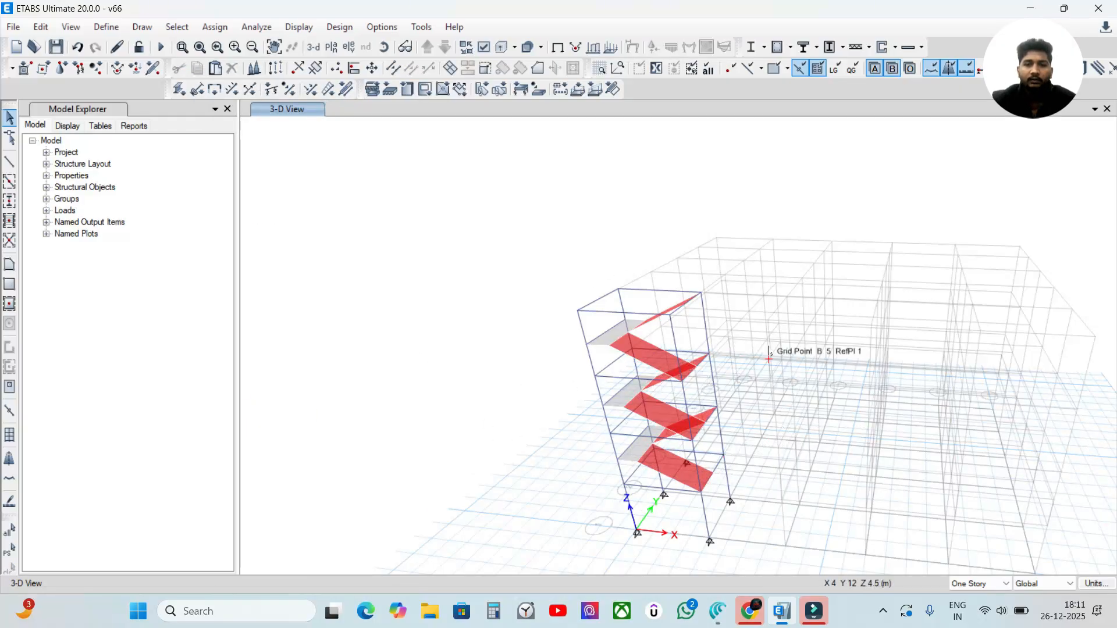
Restore the visibility of all objects and view the staircases within the whole building.
scroll(821, 374, "down", 3)
scroll(861, 405, "up", 3)
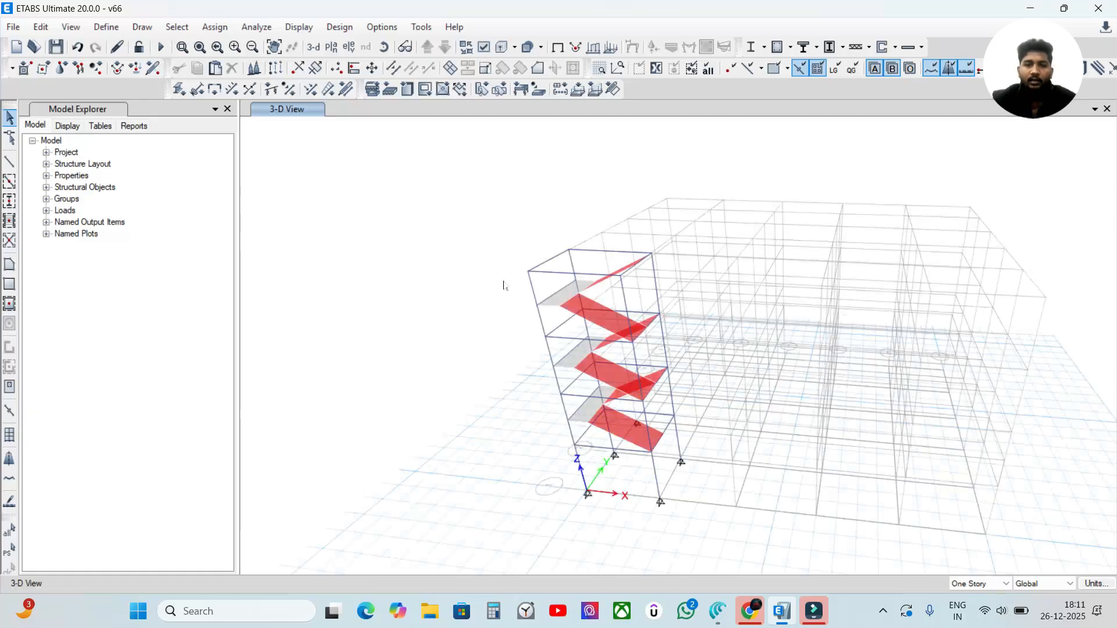
right_click(455, 231)
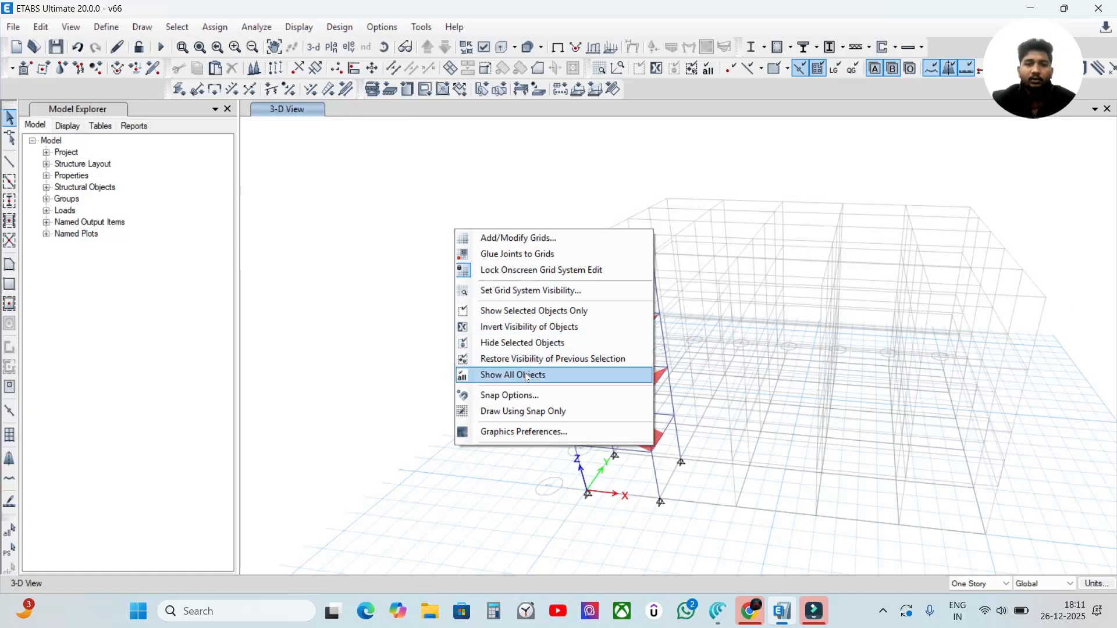
left_click(528, 374)
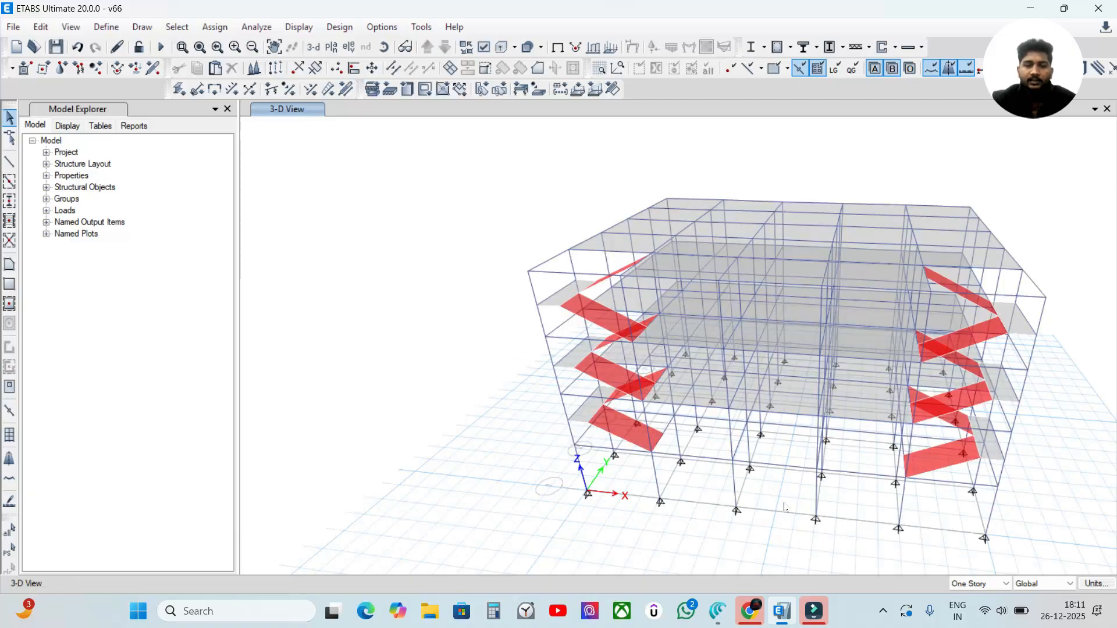
middle_click_drag(790, 515, 803, 486, "shift")
scroll(808, 486, "down", 3)
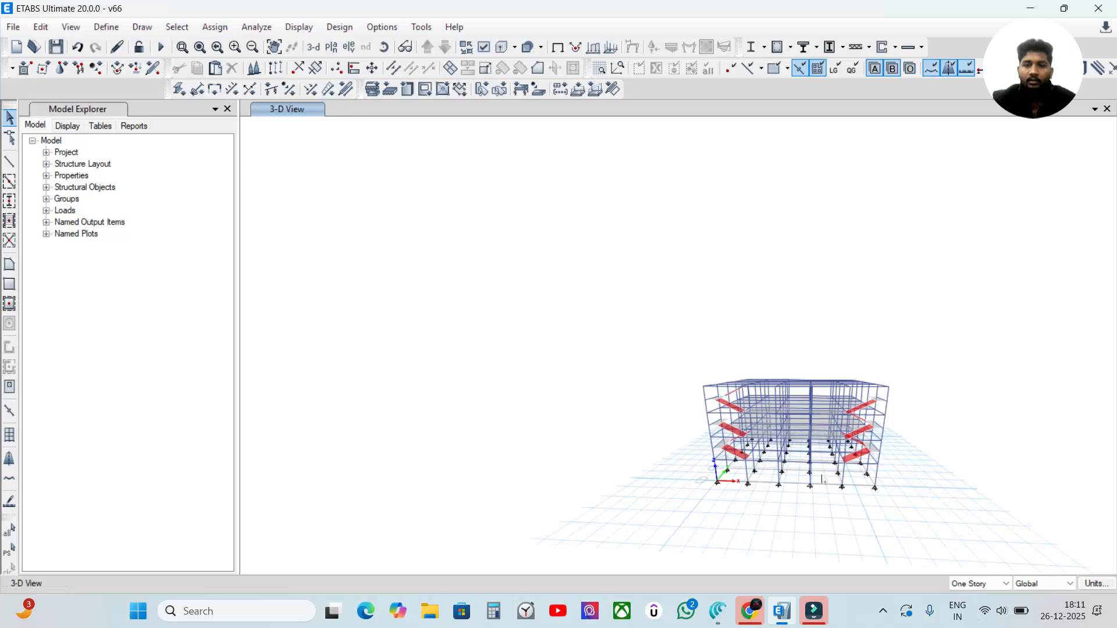
Show the building model with extruded frame and slab sections and view the staircases from the front and above.
scroll(829, 490, "up", 3)
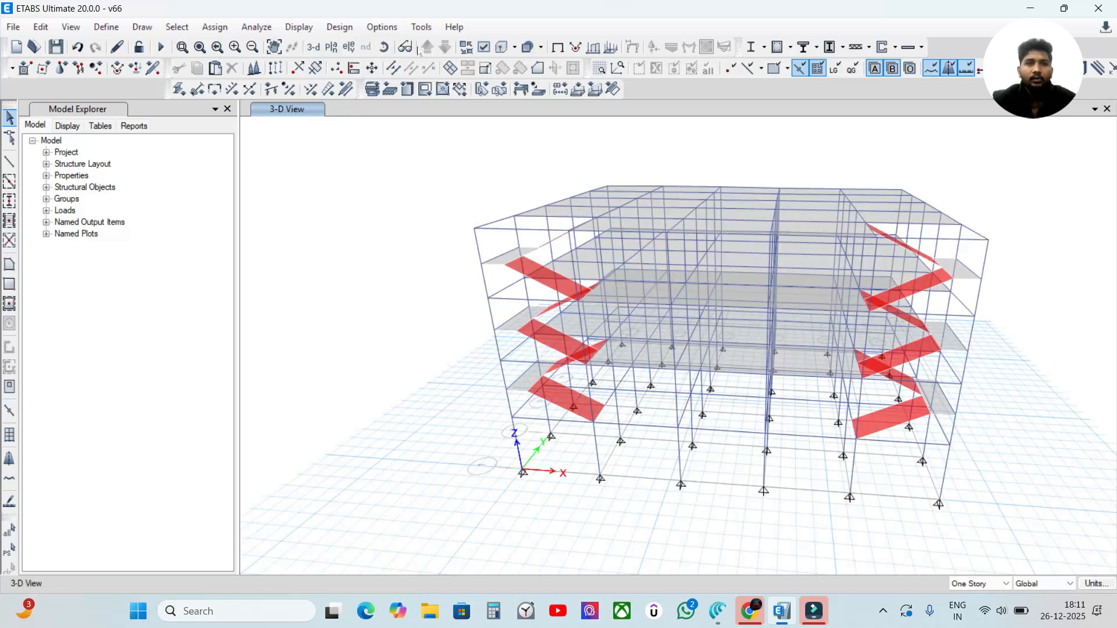
left_click(501, 47)
middle_click_drag(772, 447, 791, 405, "shift")
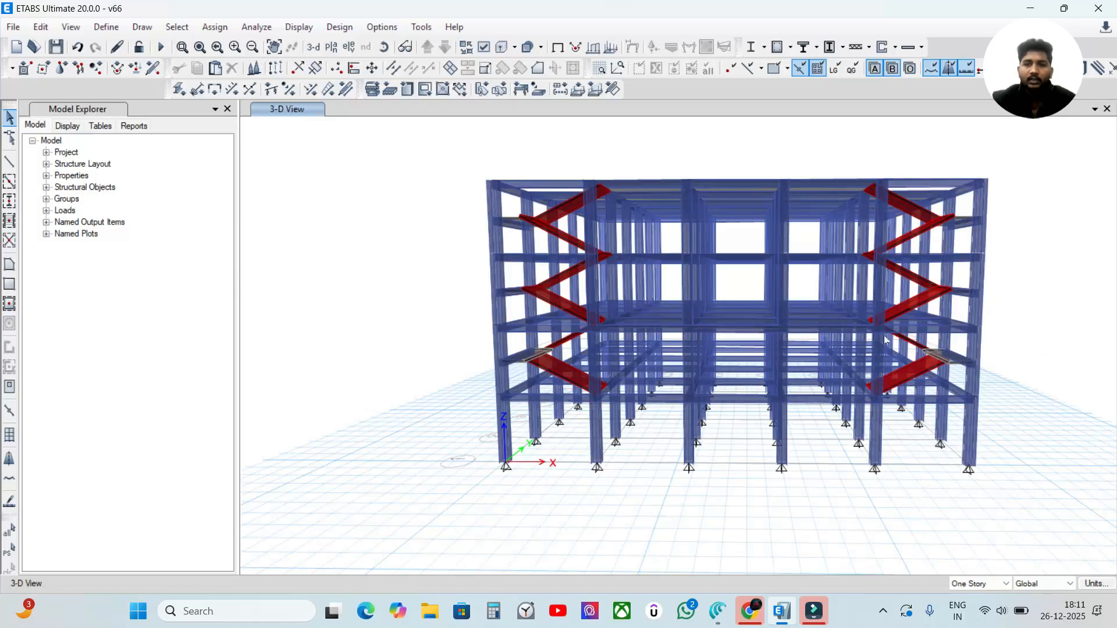
middle_click_drag(710, 330, 680, 391)
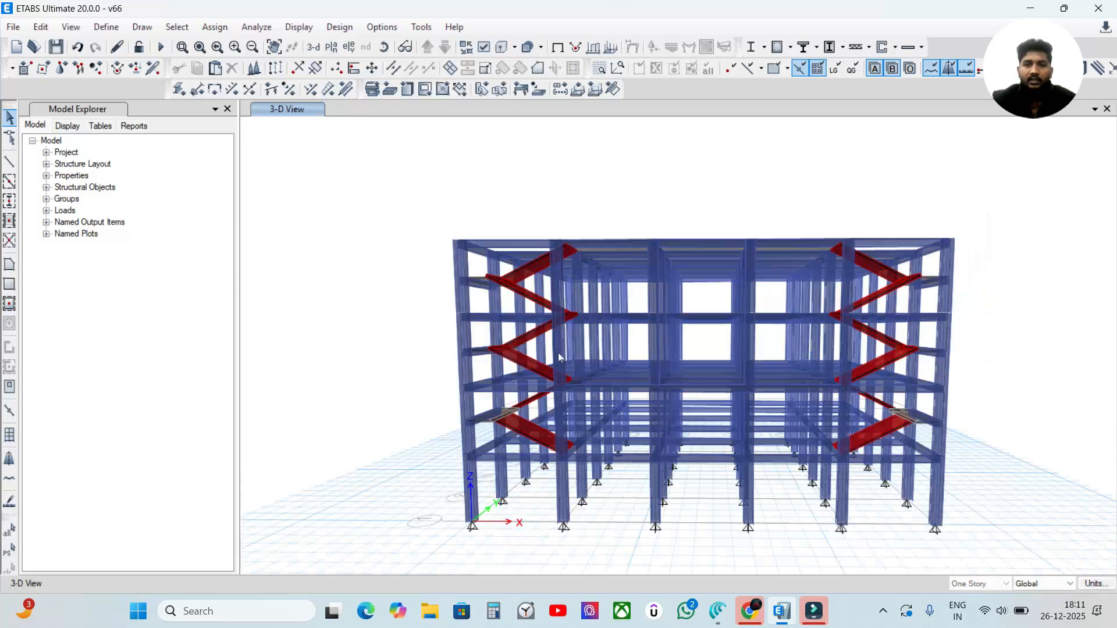
middle_click_drag(552, 353, 442, 161, "shift")
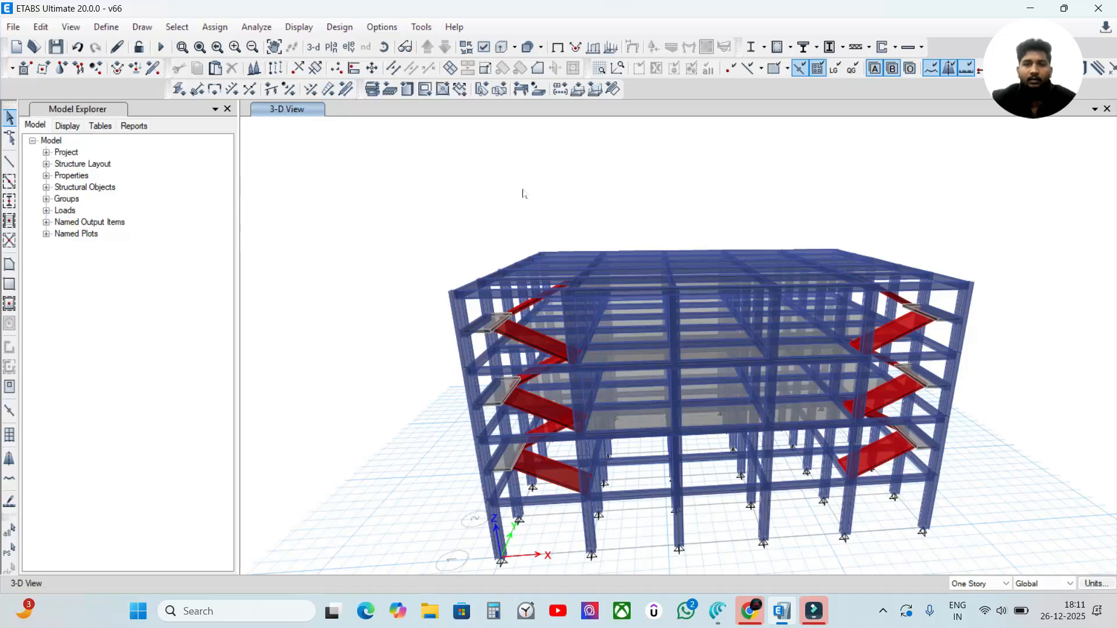
Open a second 3-D view beside the full building and orbit it to show the isolated staircase bay.
left_click(1095, 109)
left_click(1053, 70)
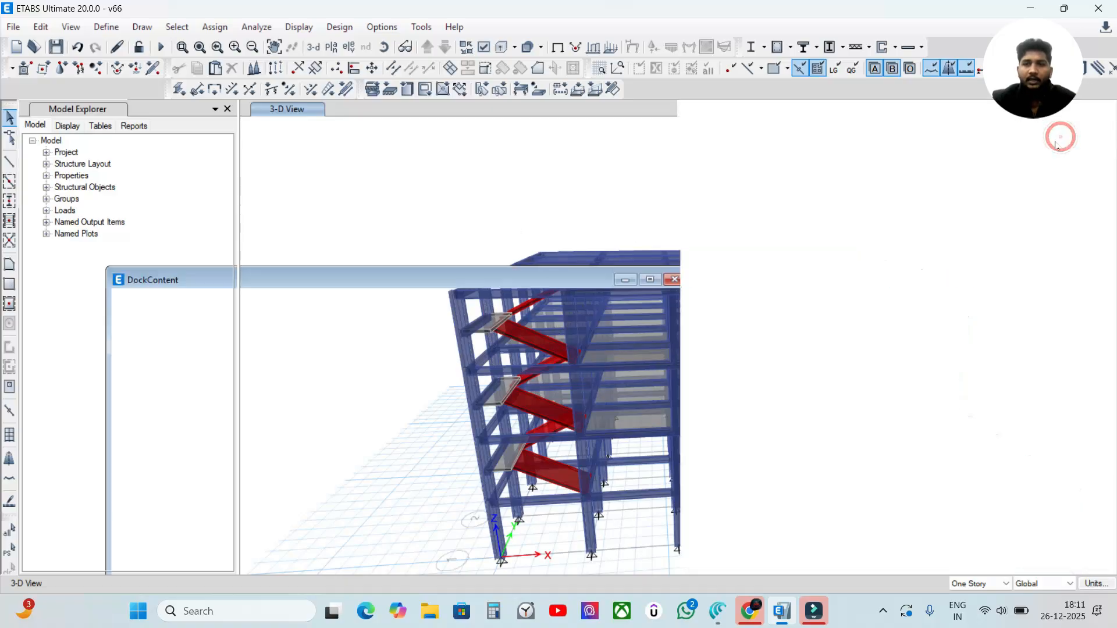
middle_click_drag(911, 377, 917, 319)
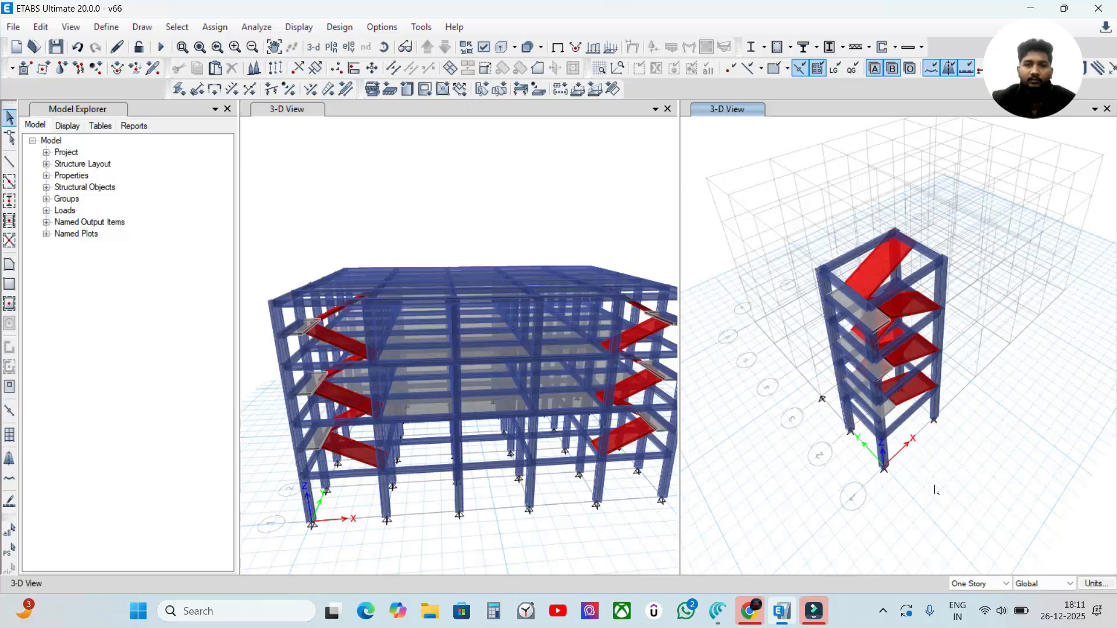
middle_click_drag(935, 490, 924, 444, "shift")
Examine the staircases at both corners of the full building in the first 3-D view.
left_click(420, 229)
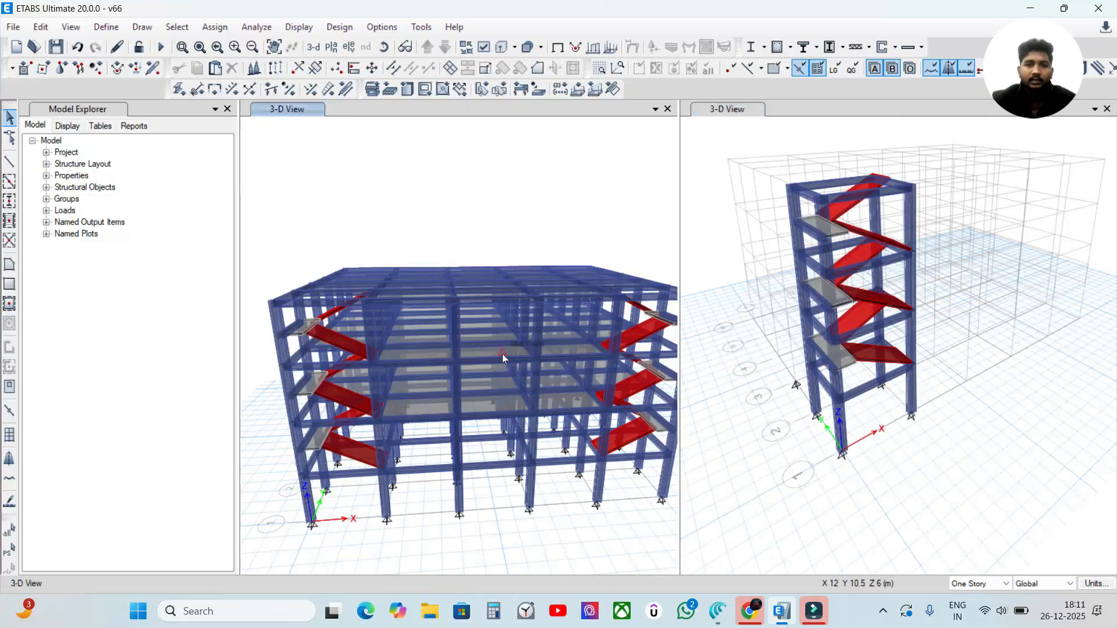
scroll(501, 350, "down", 5)
scroll(577, 492, "up", 6)
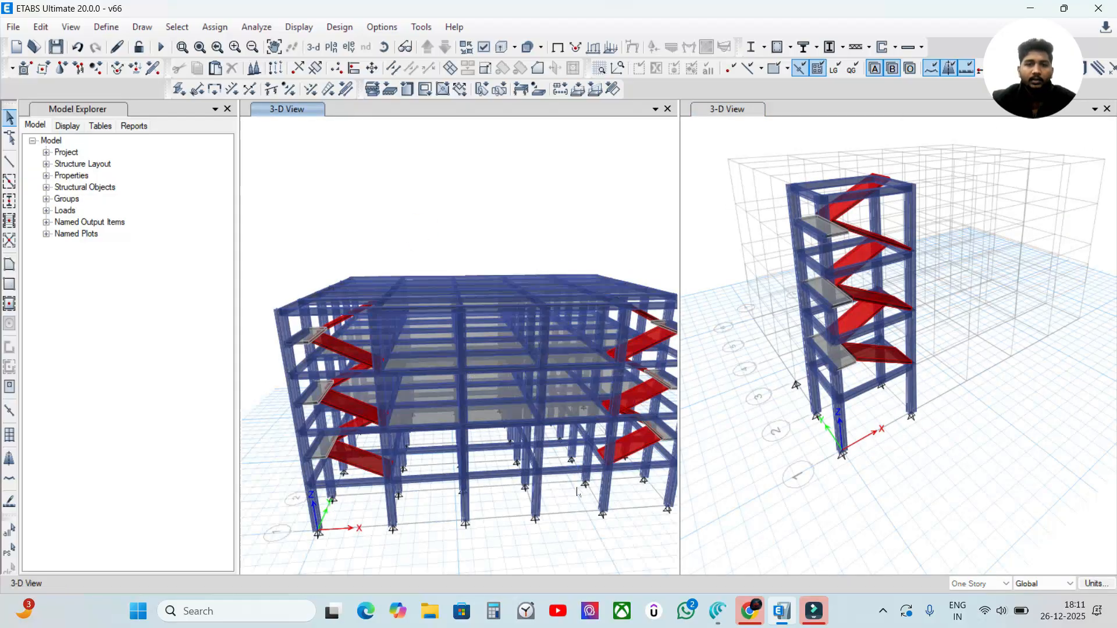
scroll(578, 491, "up", 2)
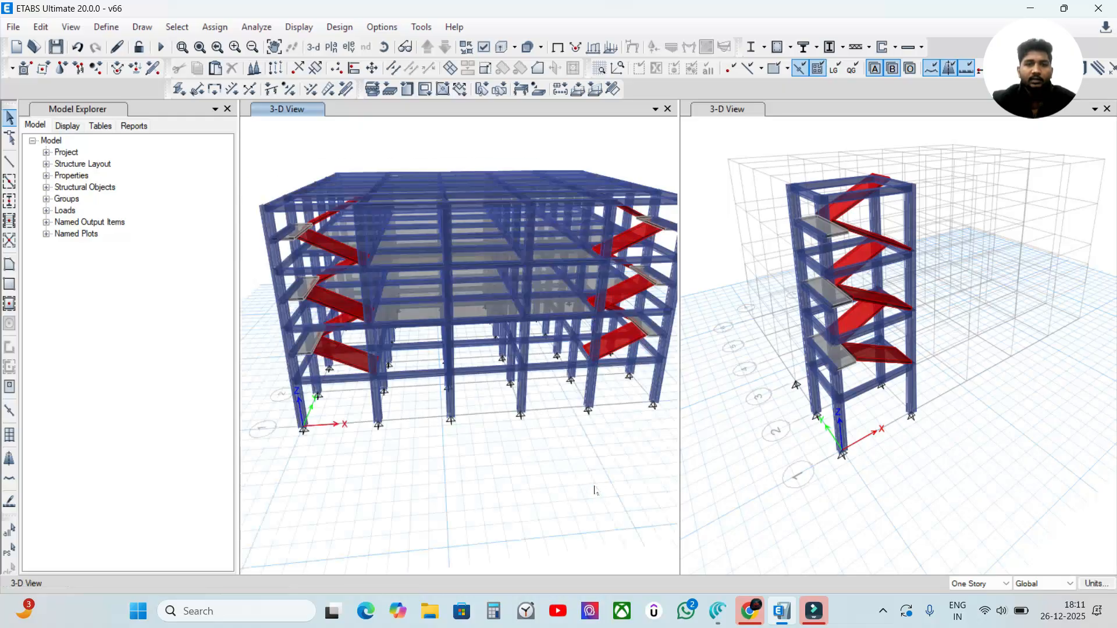
middle_click_drag(597, 490, 635, 529)
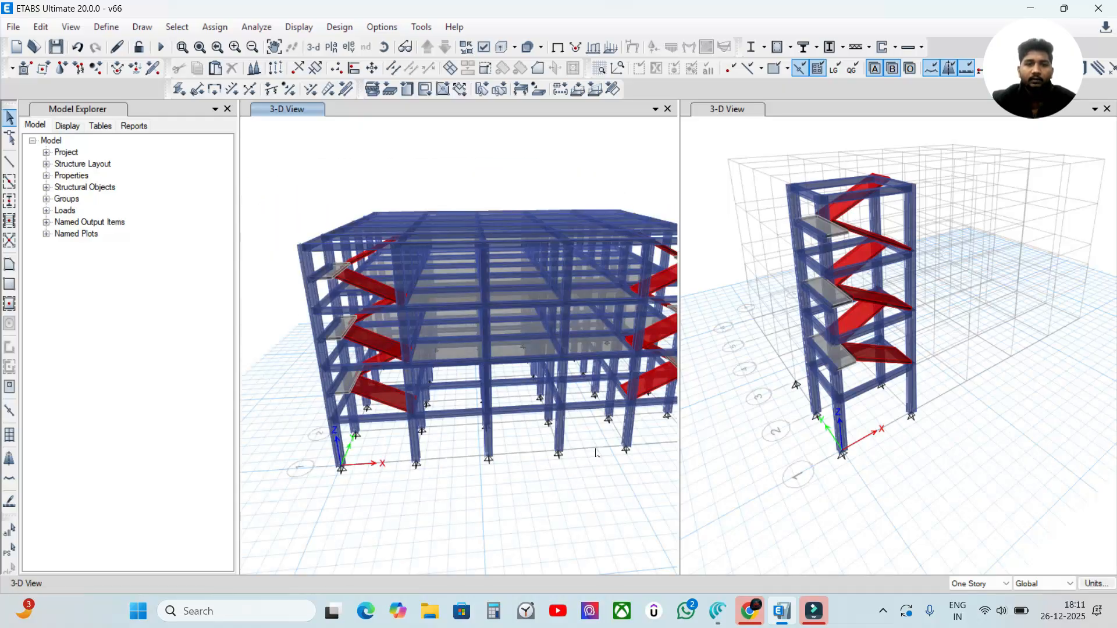
scroll(596, 453, "down", 4)
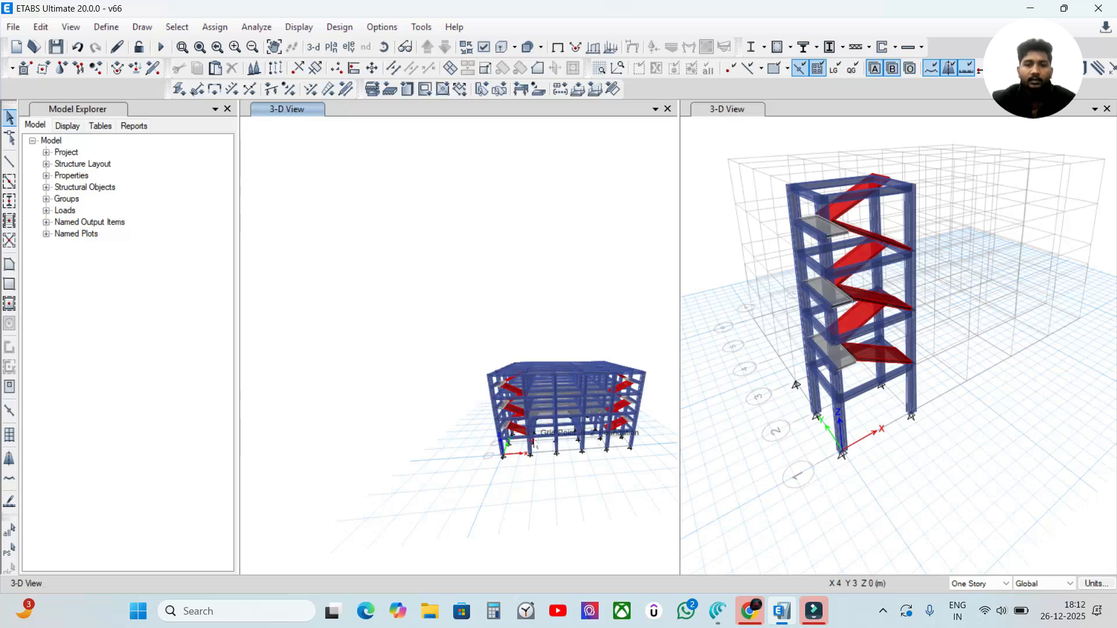
scroll(536, 447, "up", 3)
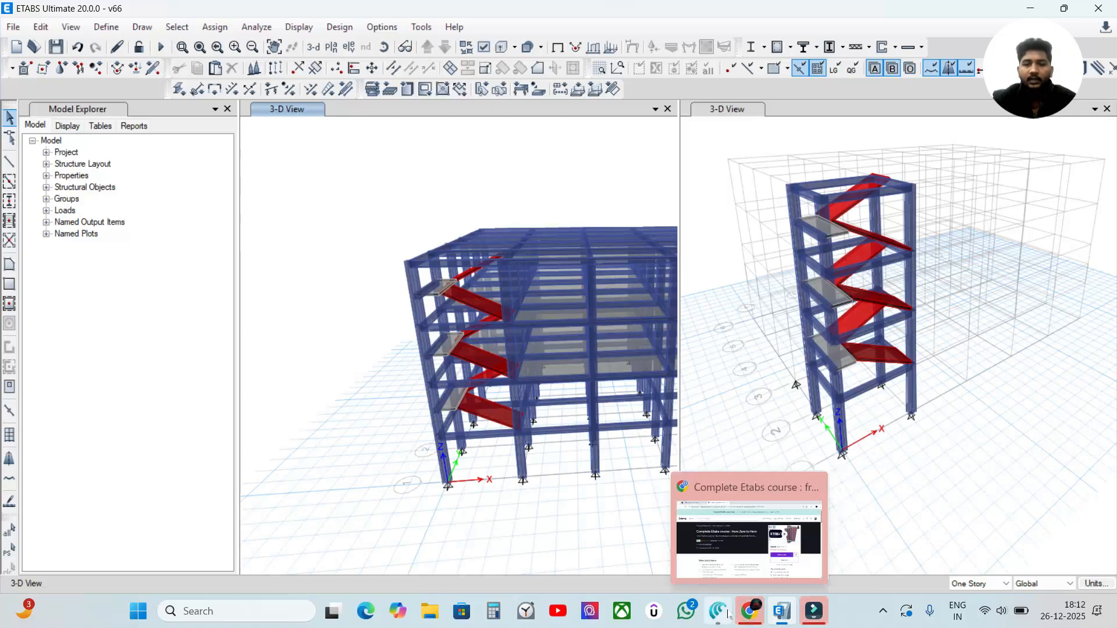
Switch to the browser and look over the Day 67/100 dog-legged staircase notes in Canva.
left_click(748, 532)
scroll(495, 337, "down", 5)
scroll(501, 339, "up", 7)
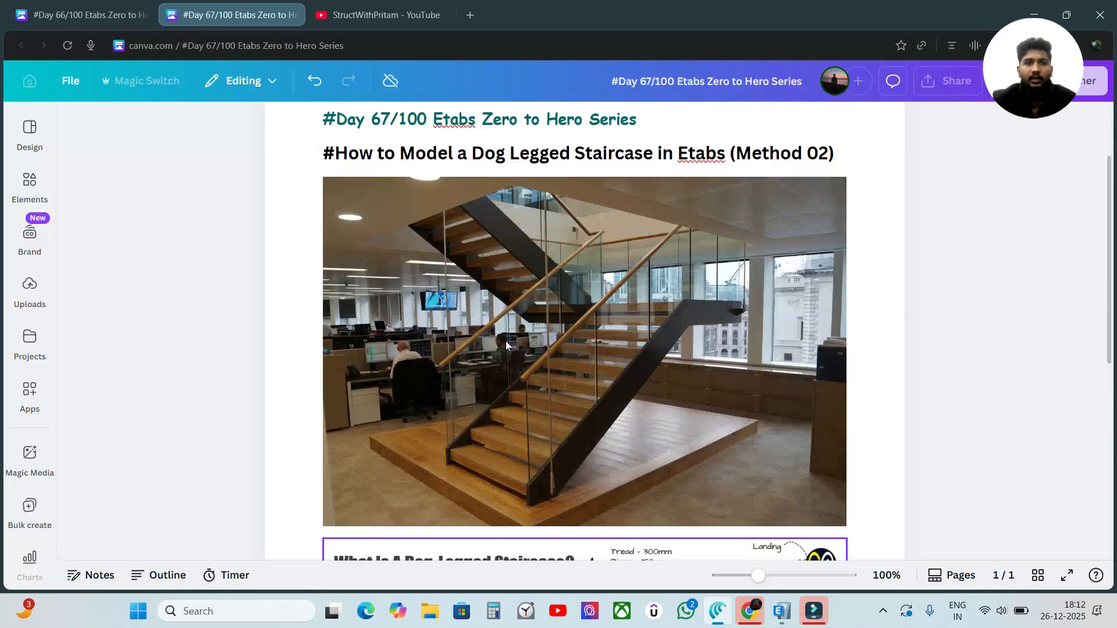
Go to the YouTube channel page, request its Posts section and reload the page.
left_click(349, 12)
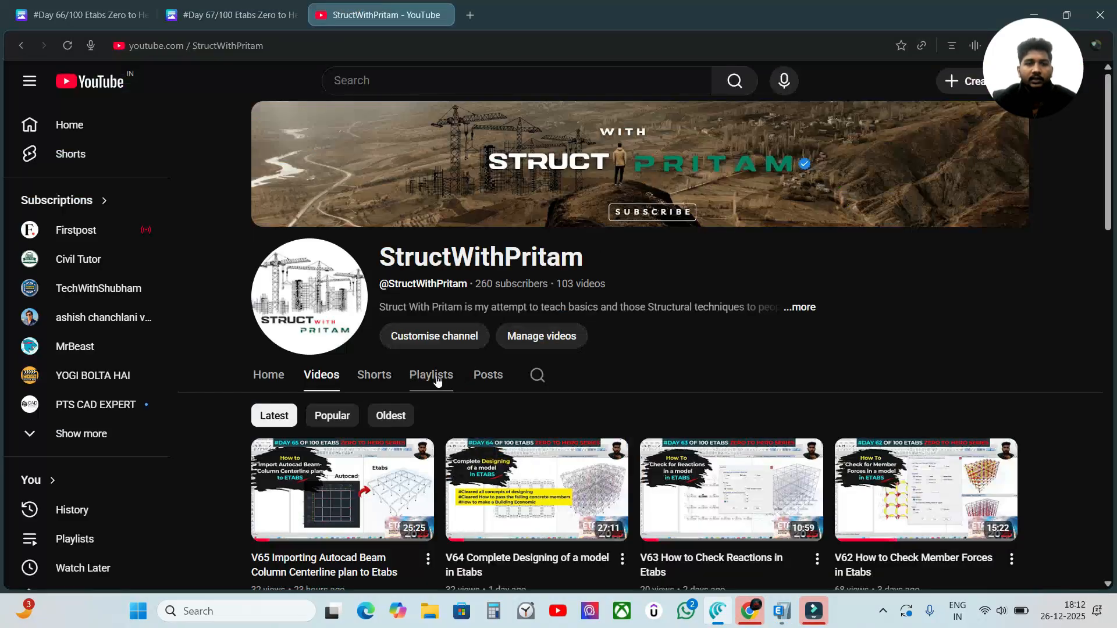
scroll(340, 316, "down", 1)
left_click(489, 307)
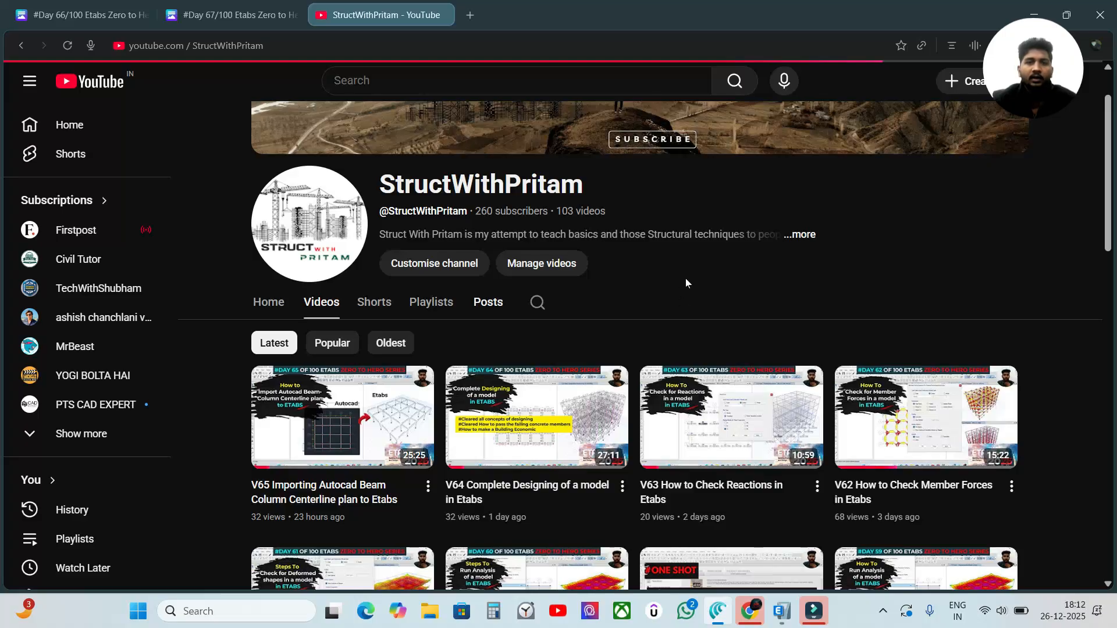
scroll(686, 283, "up", 1)
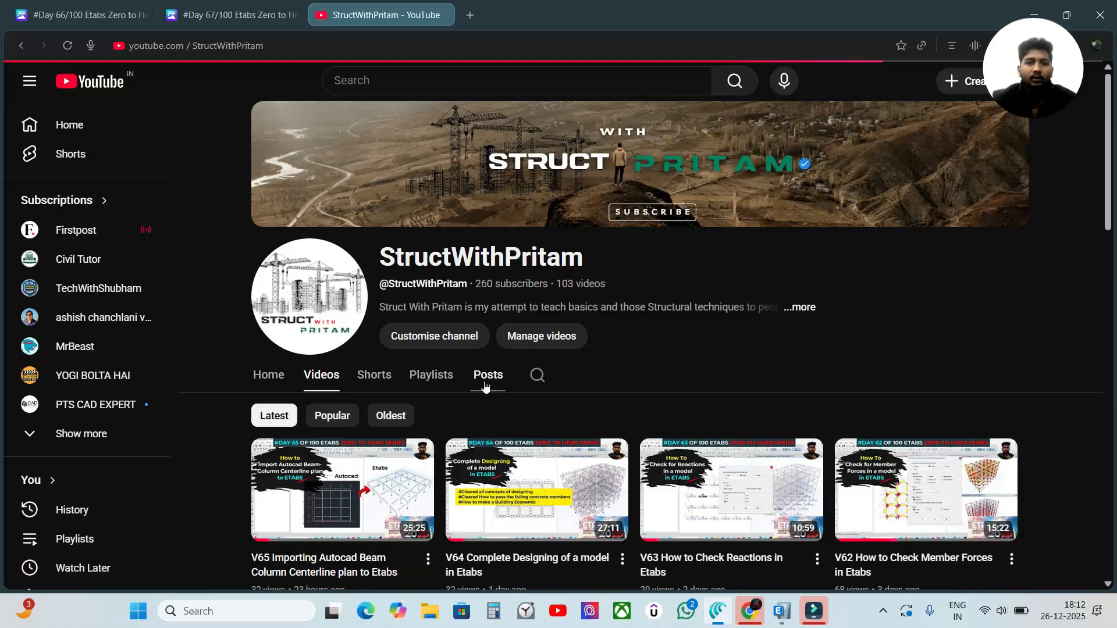
left_click(668, 351)
left_click(495, 379)
scroll(678, 381, "down", 4)
scroll(682, 375, "up", 3)
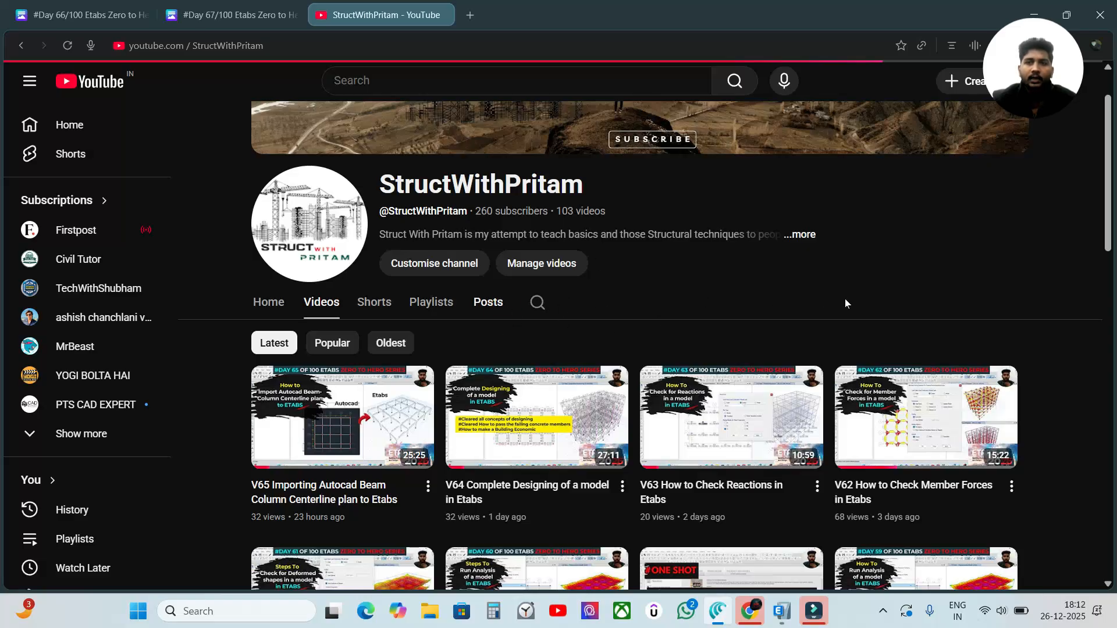
left_click(70, 50)
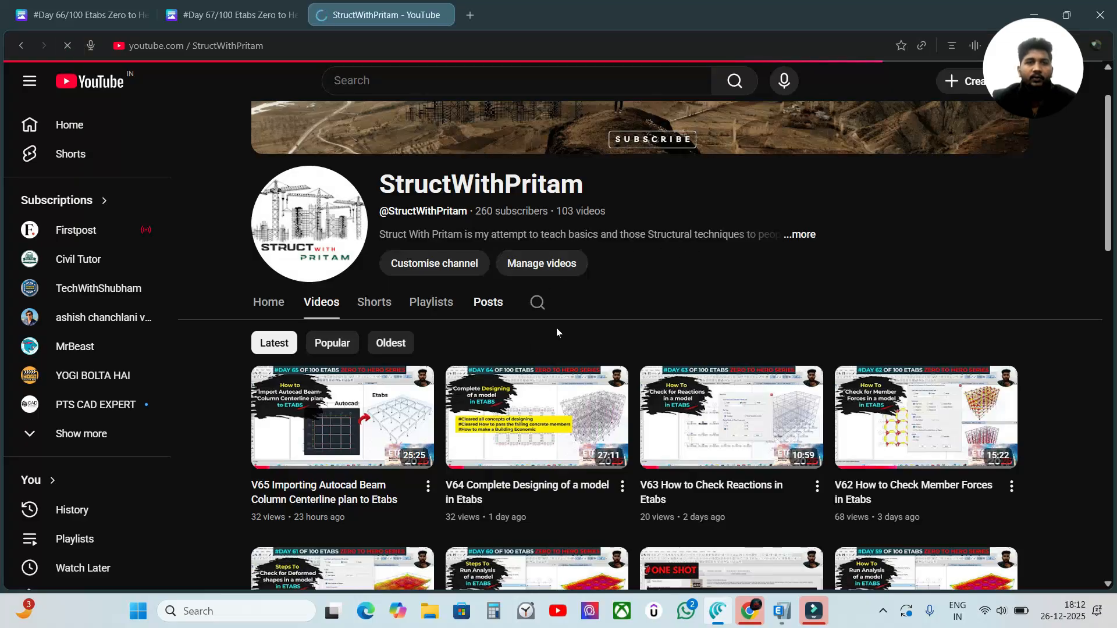
Switch to Chrome and look over the Udemy page of "Complete Etabs course : from Zero to Hero".
mouse_move(750, 611)
left_click(750, 541)
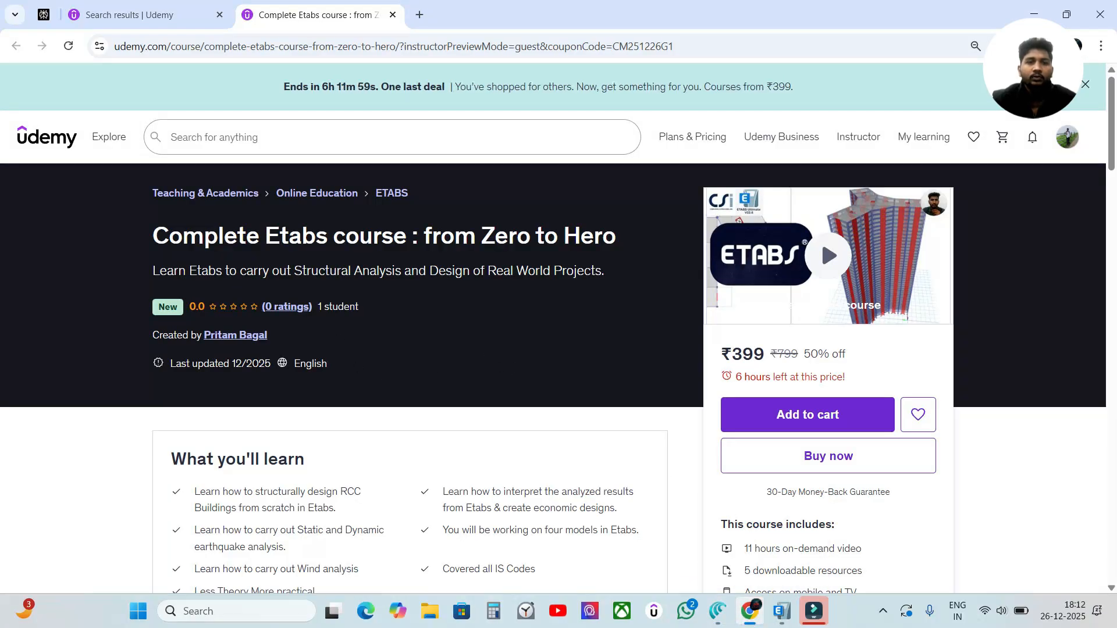
scroll(527, 329, "down", 3)
scroll(527, 329, "up", 3)
scroll(463, 306, "down", 10)
scroll(460, 366, "up", 3)
scroll(460, 367, "up", 10)
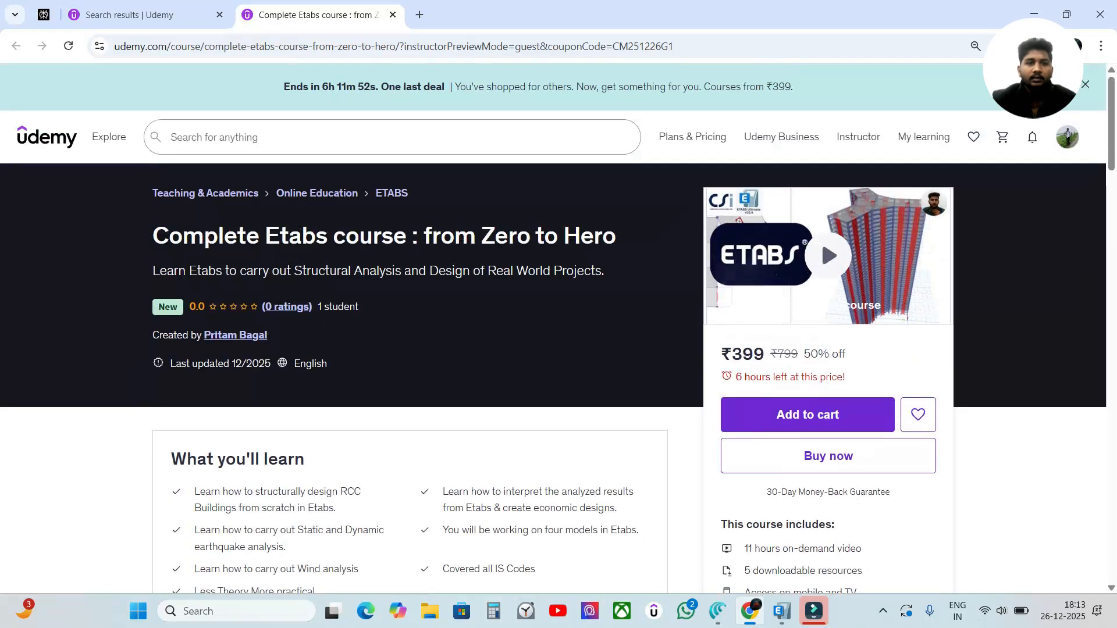
Review the course content section list and mark the total length on the Udemy course page.
scroll(516, 326, "down", 4)
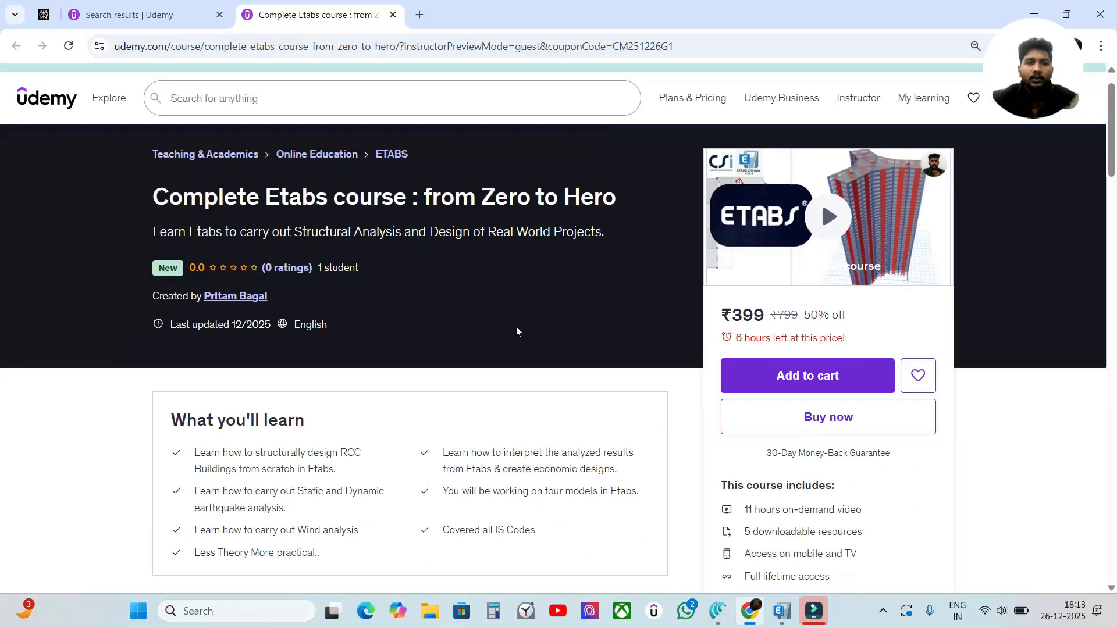
scroll(439, 324, "up", 4)
scroll(444, 336, "down", 5)
scroll(444, 336, "down", 3)
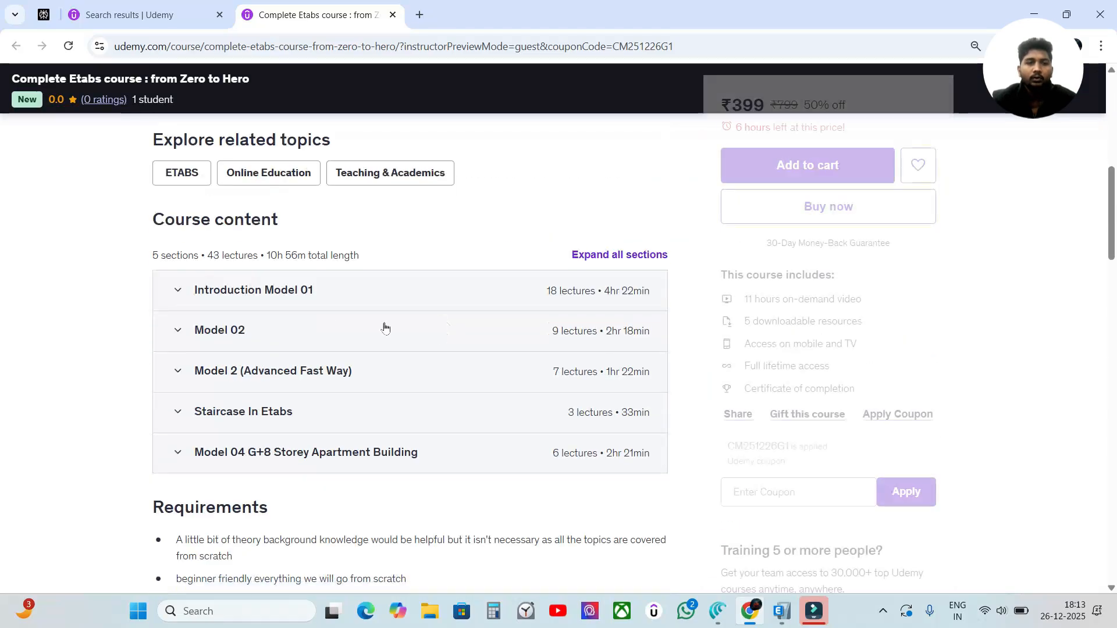
left_click_drag(262, 252, 321, 254)
left_click(452, 249)
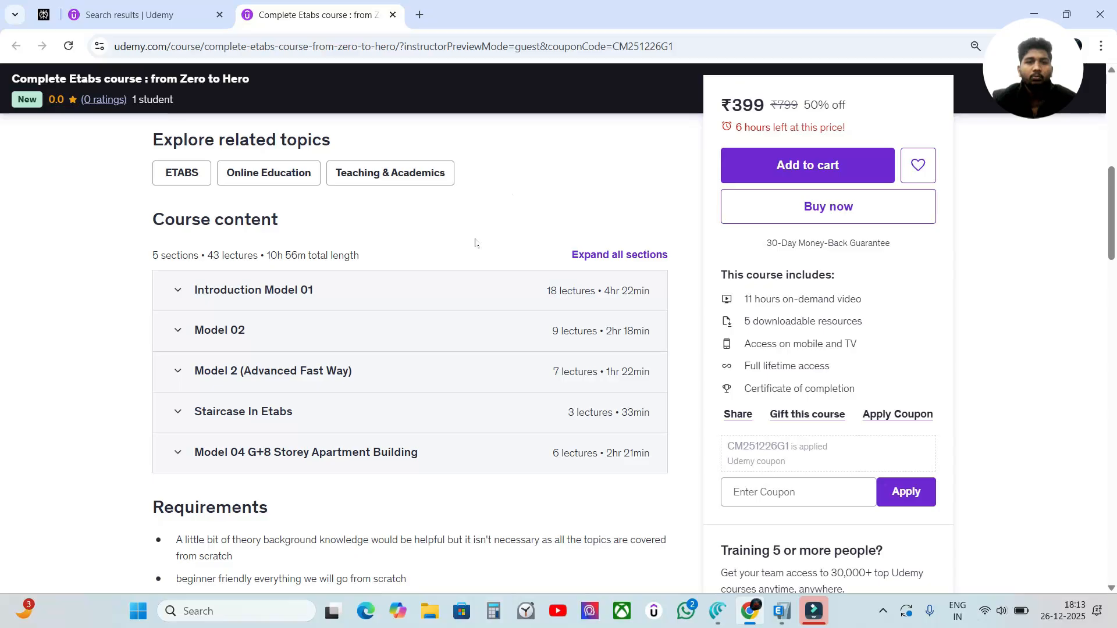
scroll(259, 294, "down", 2)
scroll(418, 355, "up", 2)
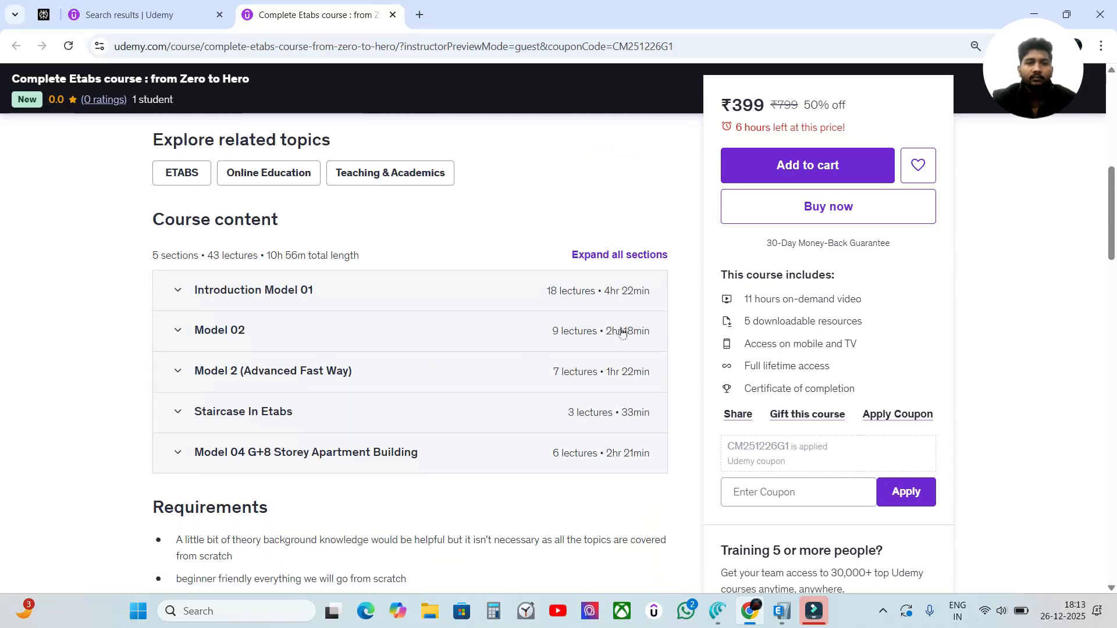
Expand the Introduction Model 01 section, review its lecture list and collapse it again.
left_click(314, 292)
scroll(520, 354, "down", 1)
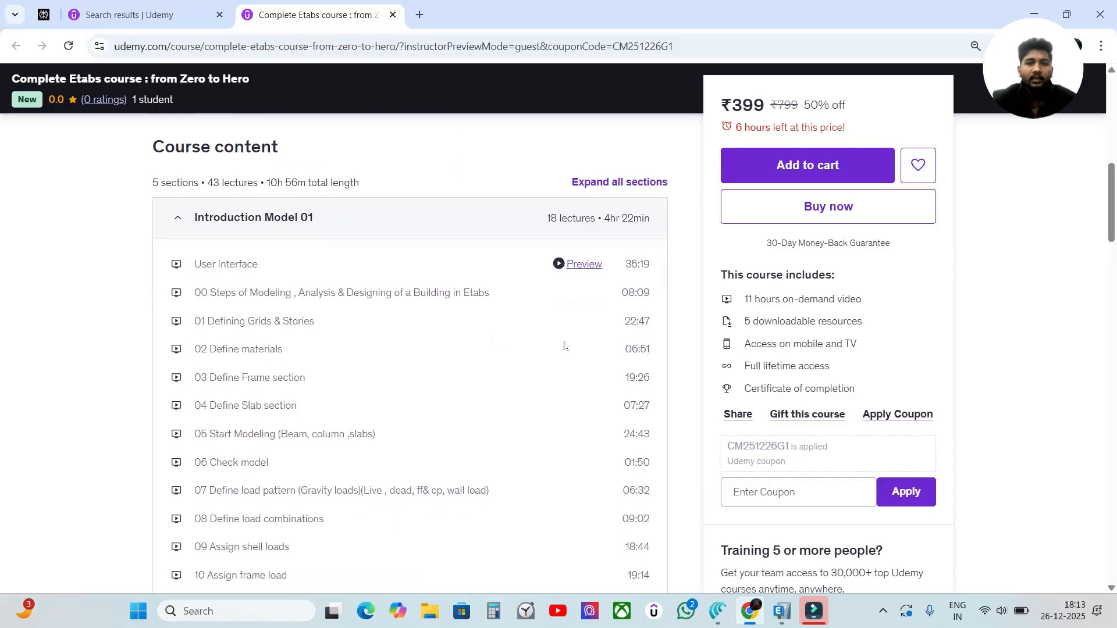
scroll(630, 273, "down", 4)
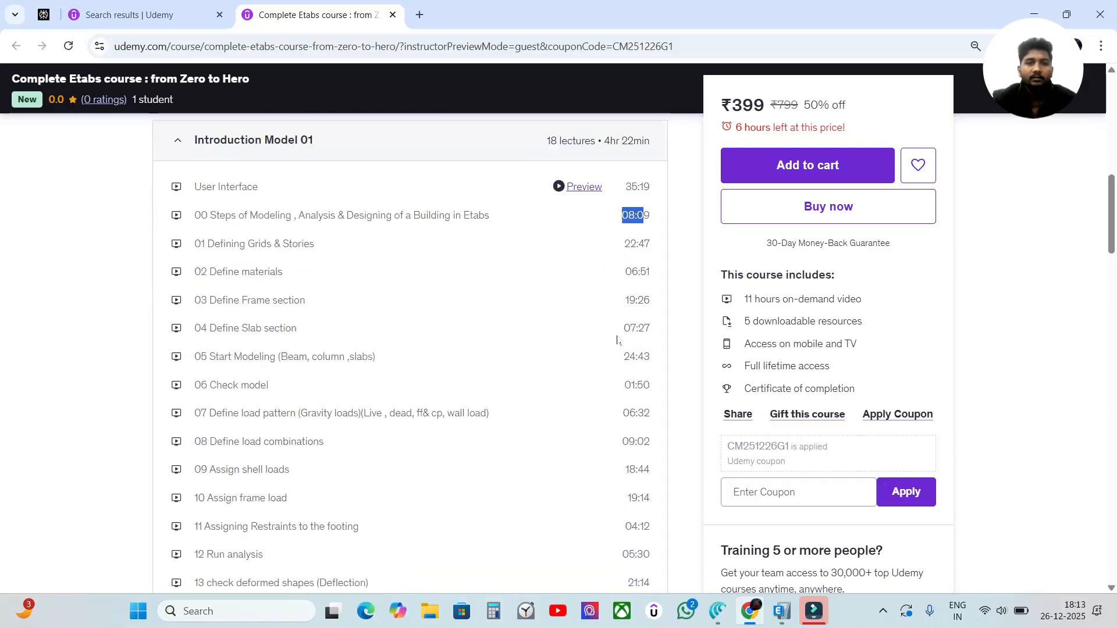
scroll(631, 349, "up", 5)
left_click(339, 219)
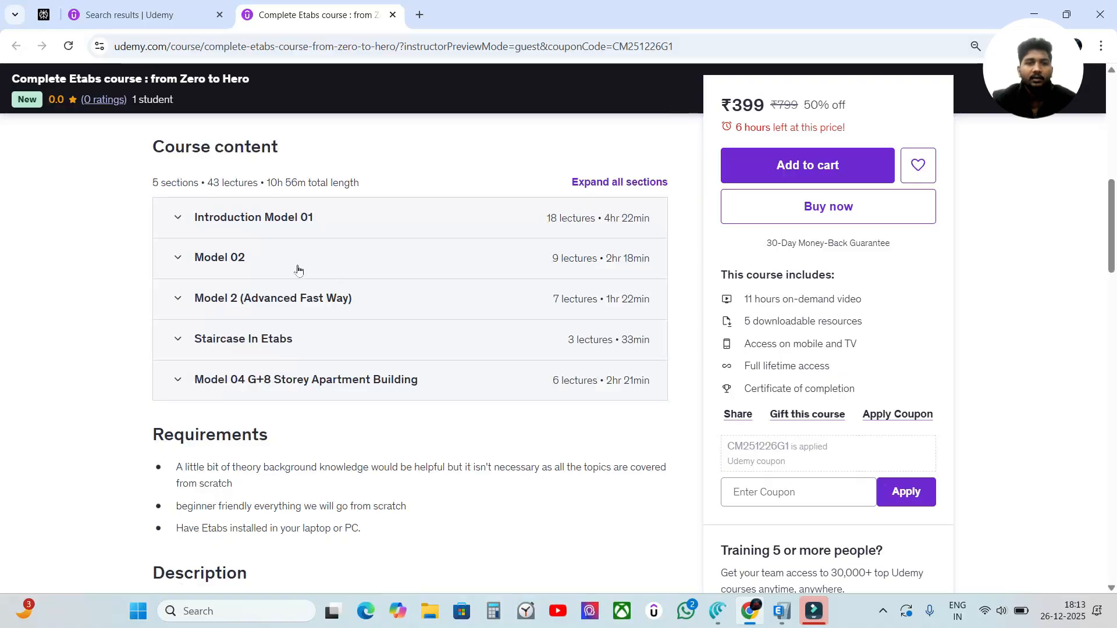
Review the course's total length, what is taught and the five content sections once more.
scroll(387, 183, "up", 1)
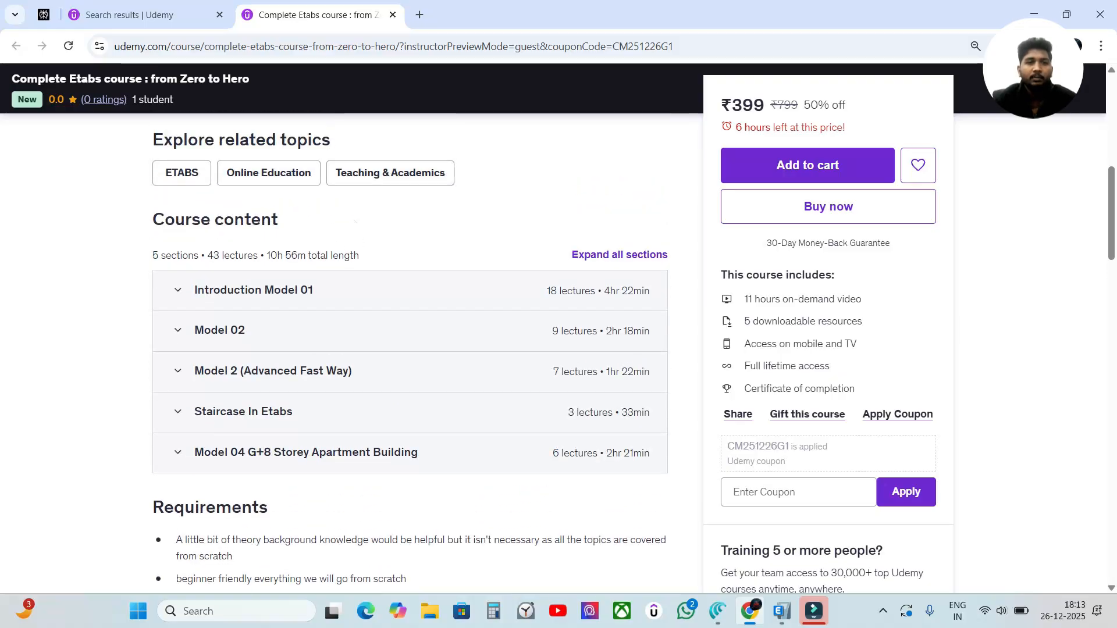
left_click_drag(266, 256, 382, 260)
left_click(483, 246)
scroll(495, 273, "up", 7)
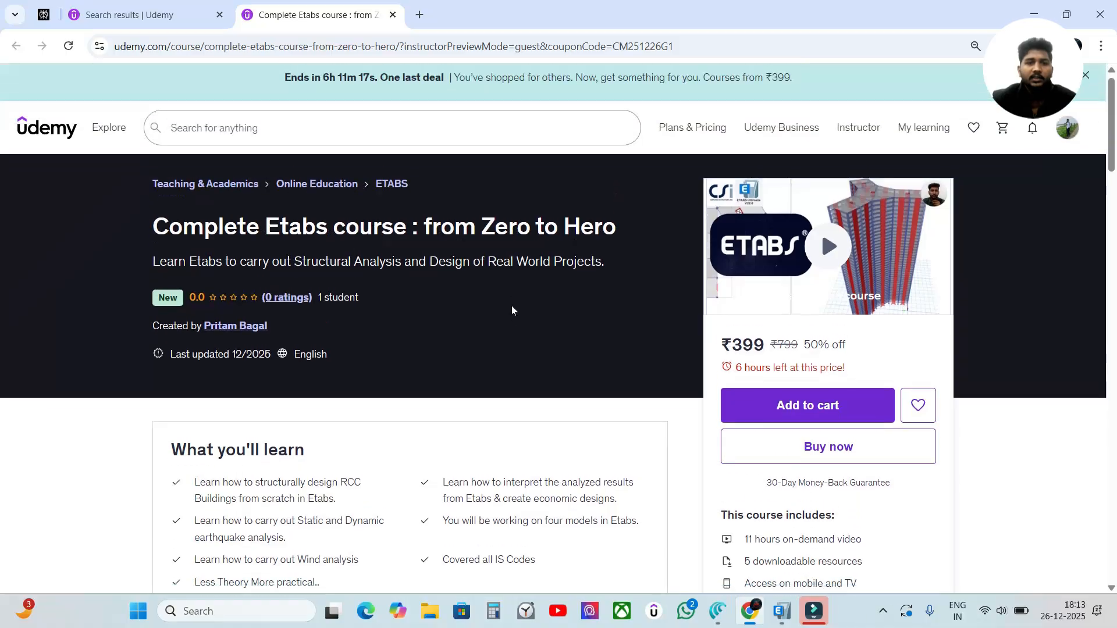
scroll(511, 305, "down", 5)
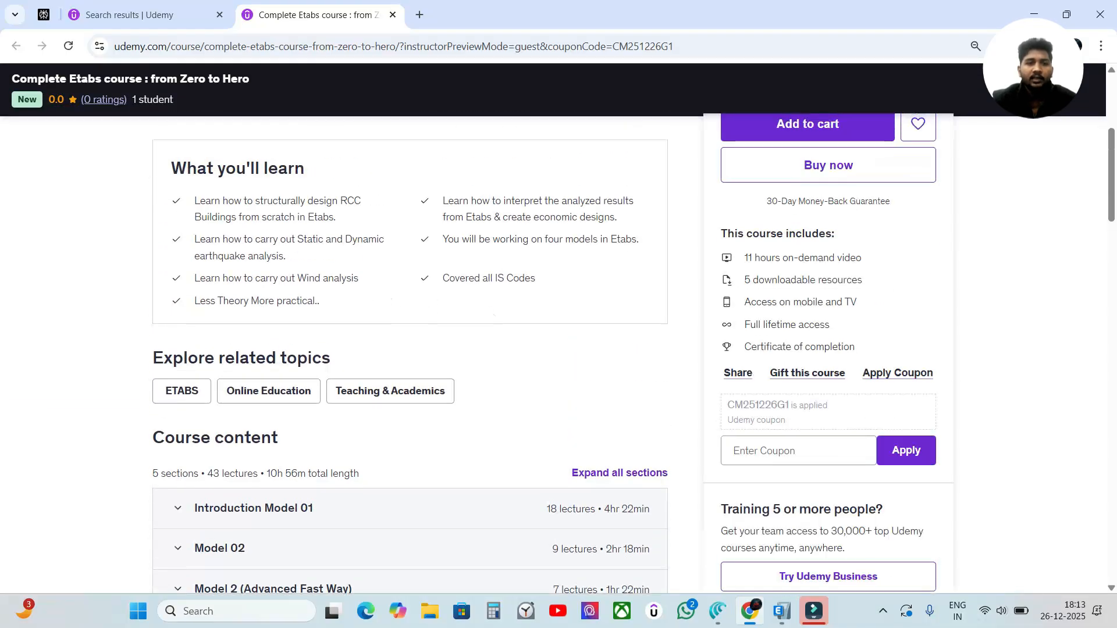
scroll(364, 315, "down", 3)
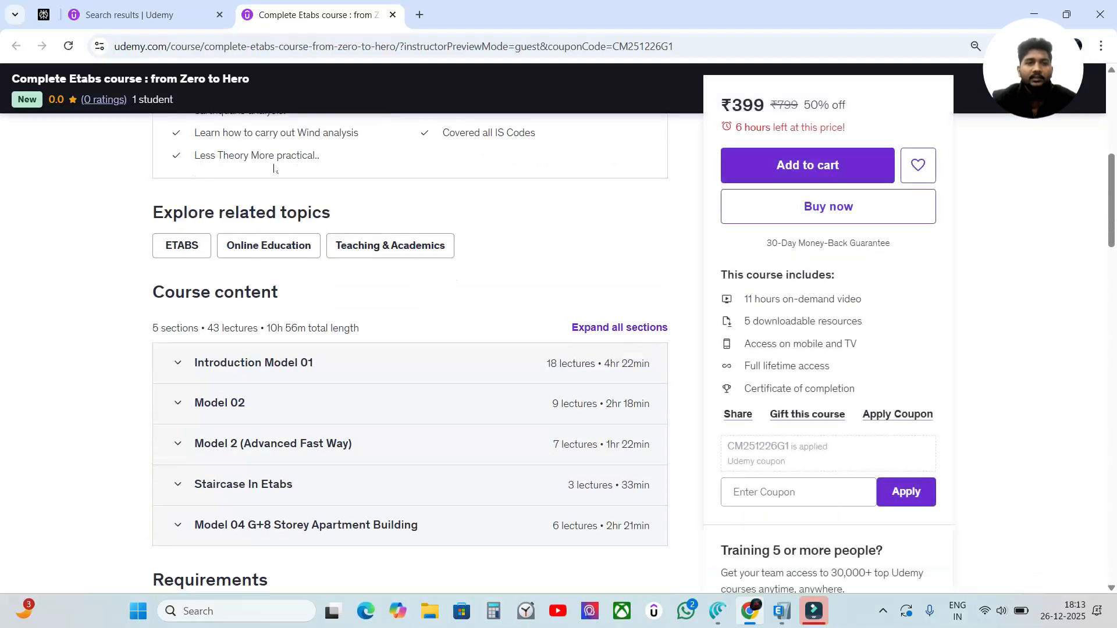
scroll(431, 221, "up", 3)
scroll(437, 319, "down", 3)
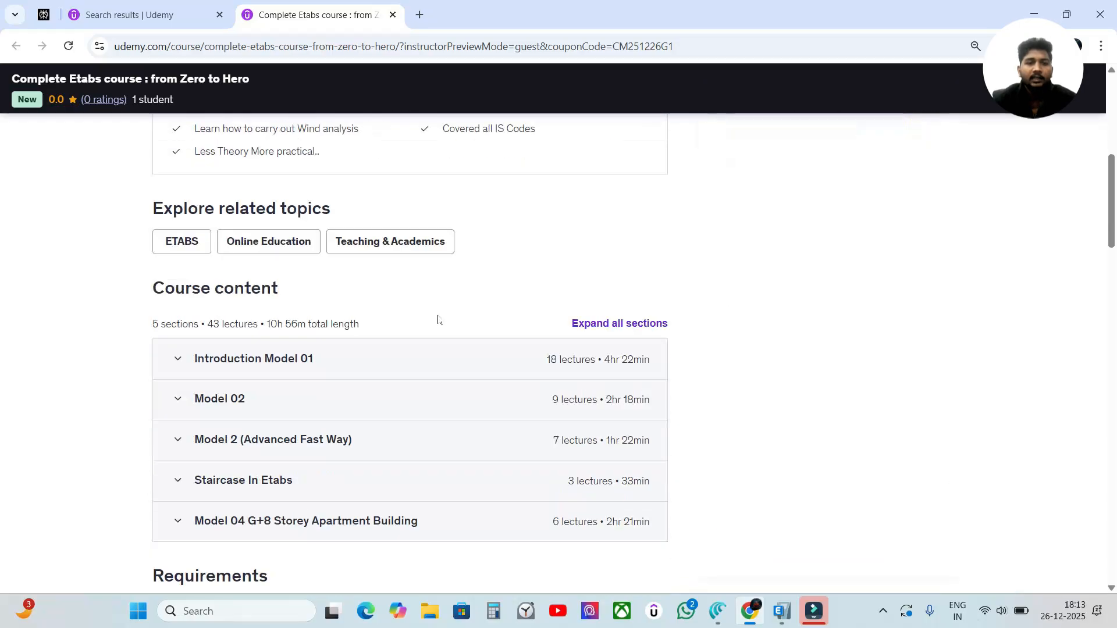
scroll(437, 319, "down", 1)
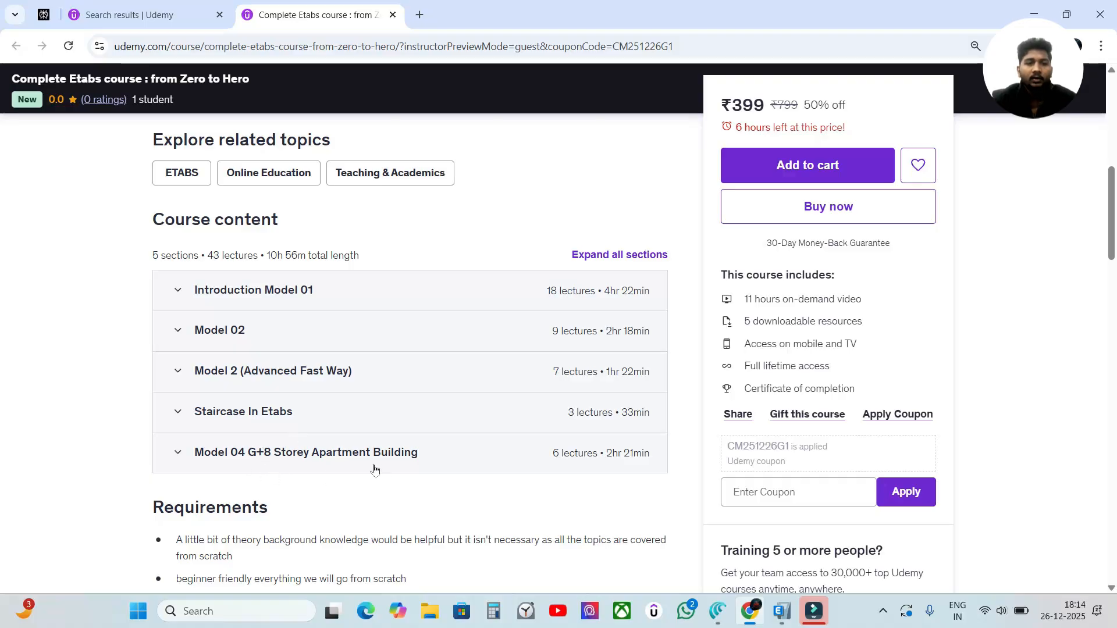
Switch back to the browser with the YouTube channel and look over its published posts.
left_click(717, 611)
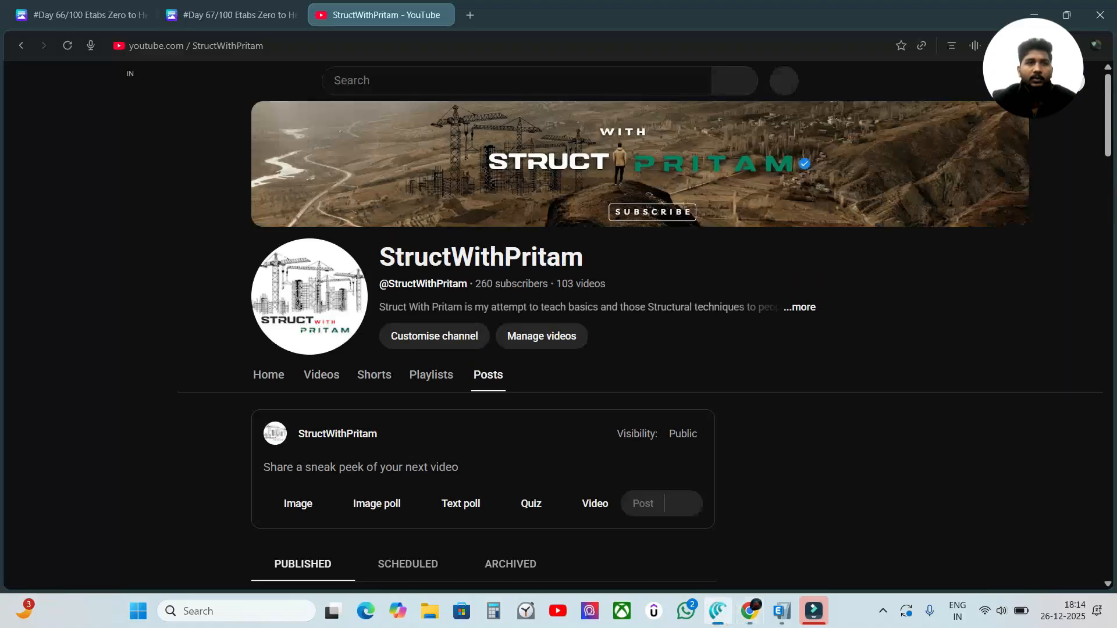
scroll(730, 429, "down", 3)
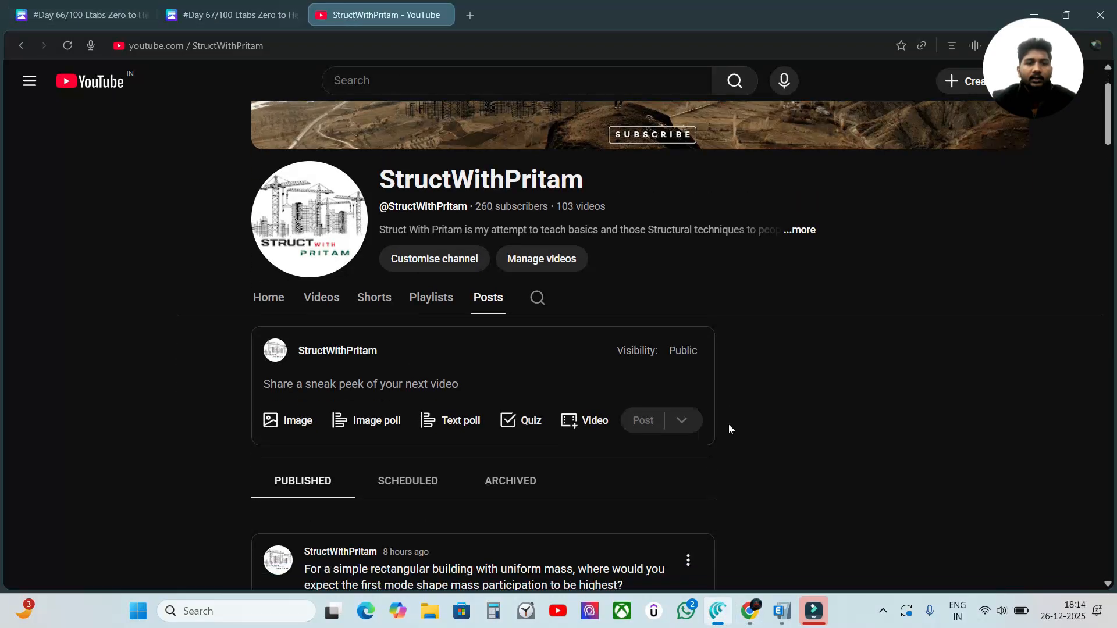
Switch to the Udemy course page and look over its header and the list of what is taught.
left_click(750, 611)
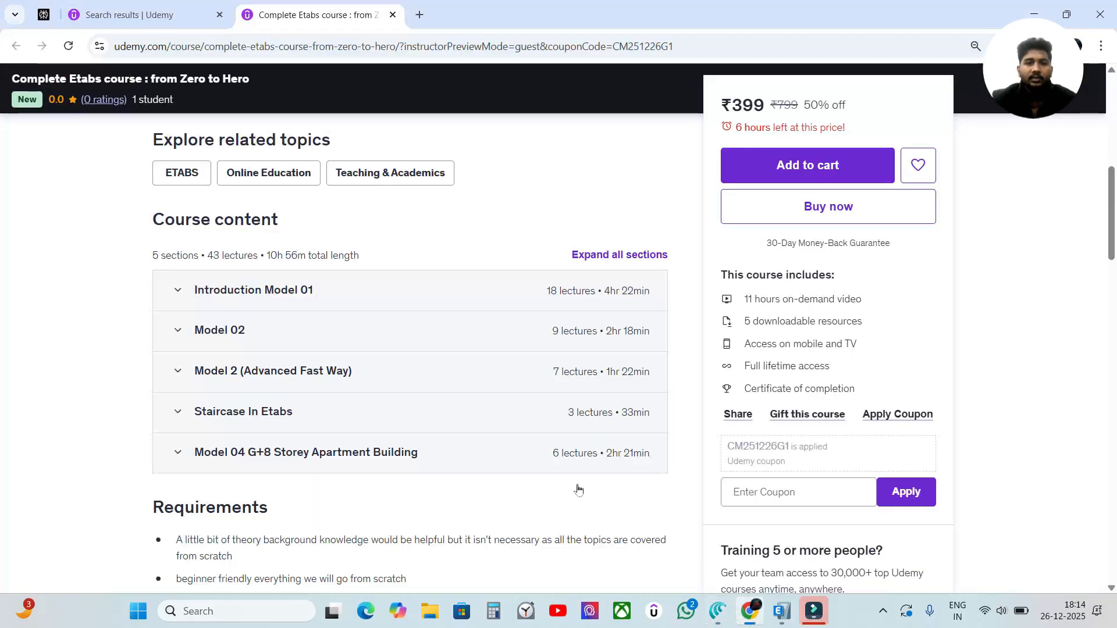
scroll(626, 289, "up", 5)
scroll(628, 283, "up", 3)
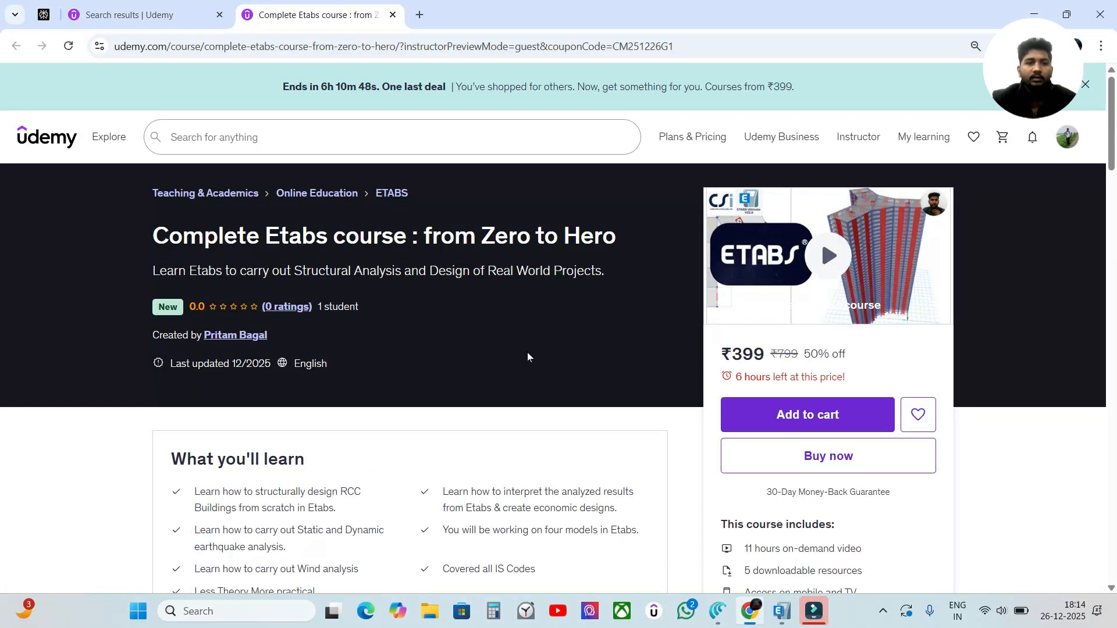
scroll(527, 352, "down", 1)
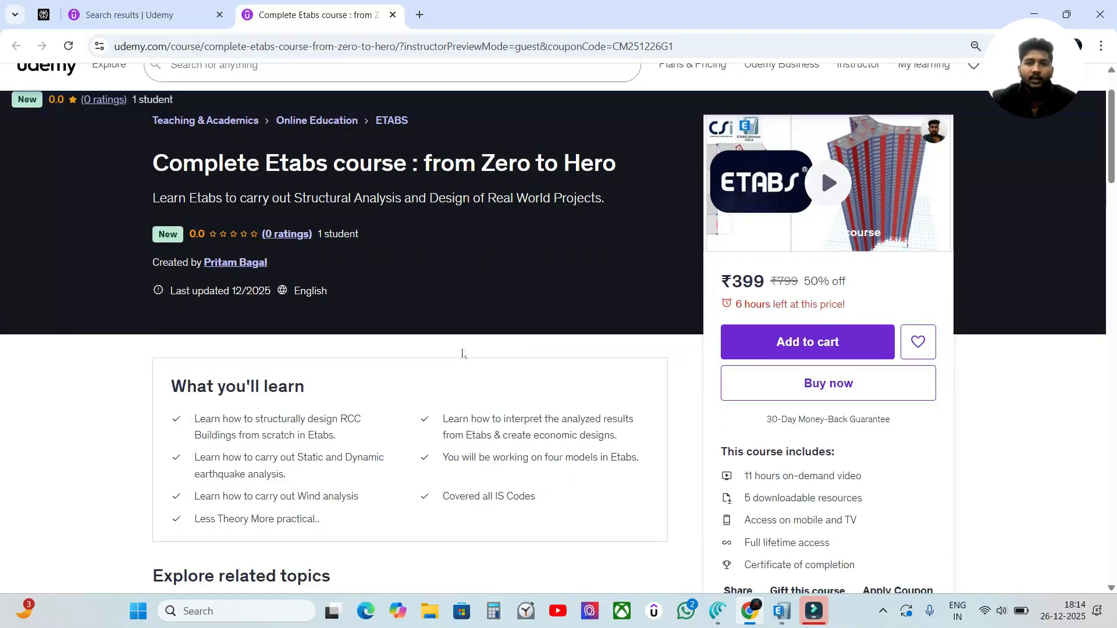
scroll(546, 314, "down", 2)
scroll(523, 320, "up", 3)
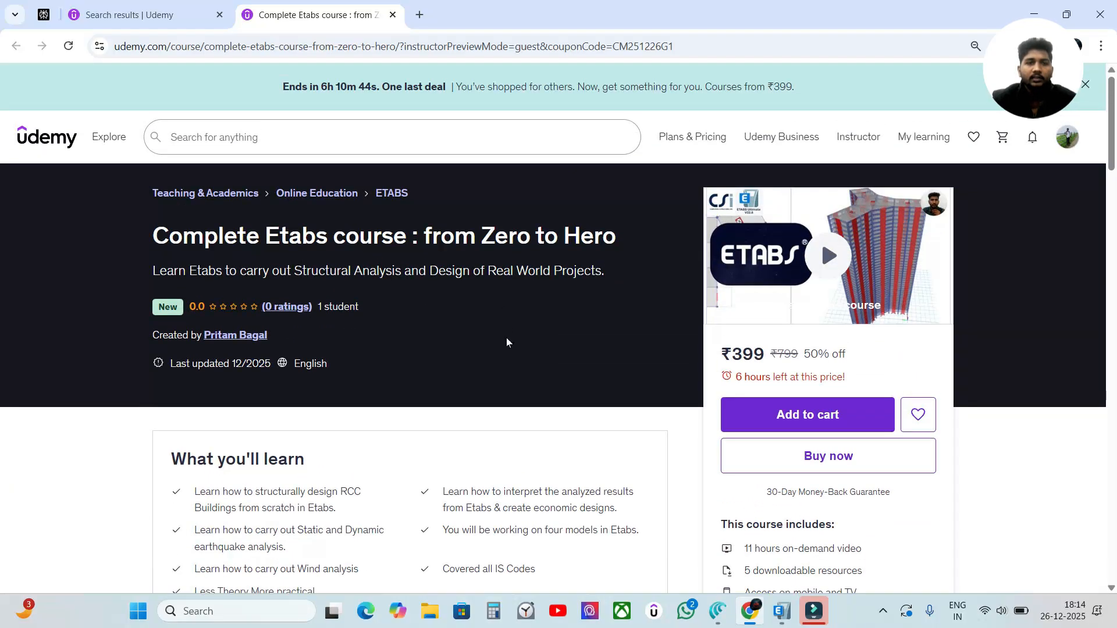
Rerun the Udemy search for Etabs in the search results page, and return to the course page.
left_click(121, 13)
left_click(306, 138)
key("Return")
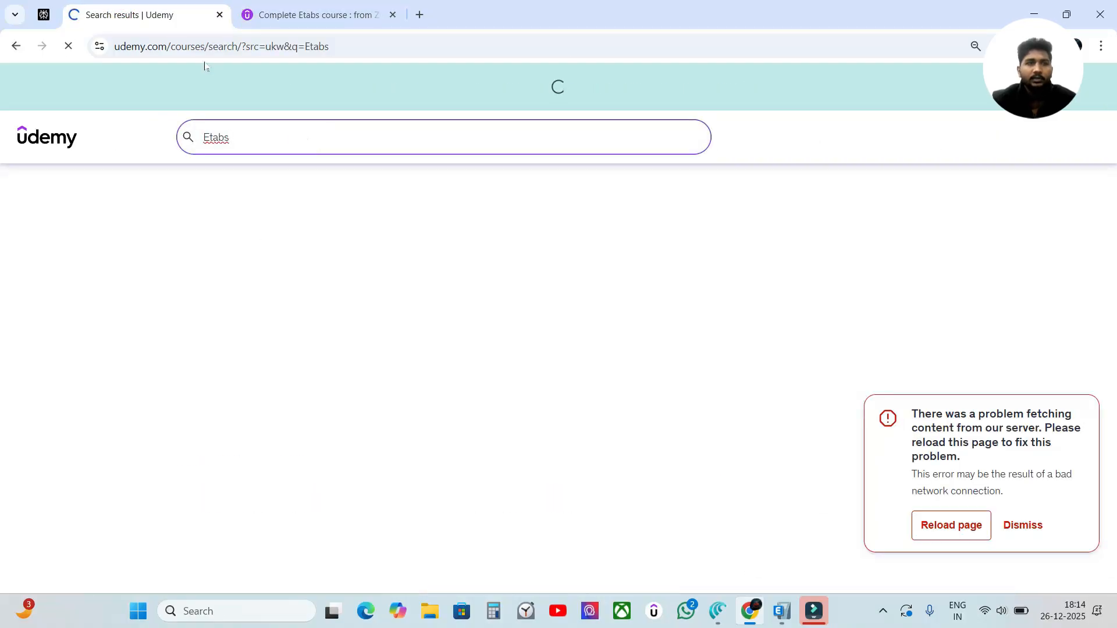
left_click(281, 6)
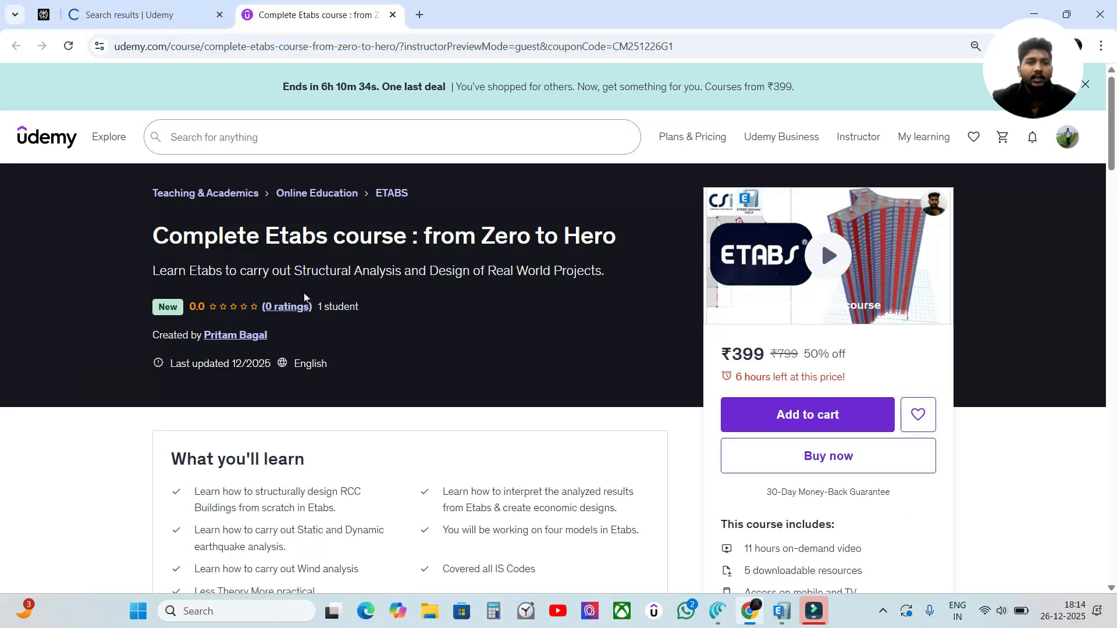
Mark part of the course title and look over the page down to the course content and requirements.
scroll(304, 297, "down", 1)
left_click_drag(205, 164, 474, 164)
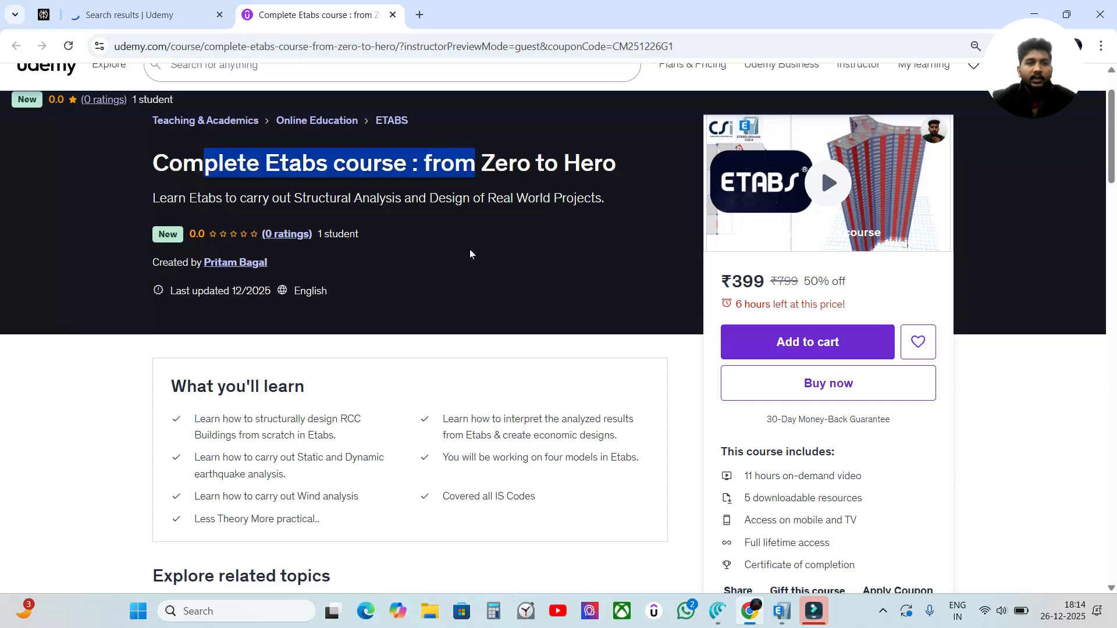
left_click(470, 254)
scroll(563, 262, "down", 1)
scroll(778, 309, "up", 2)
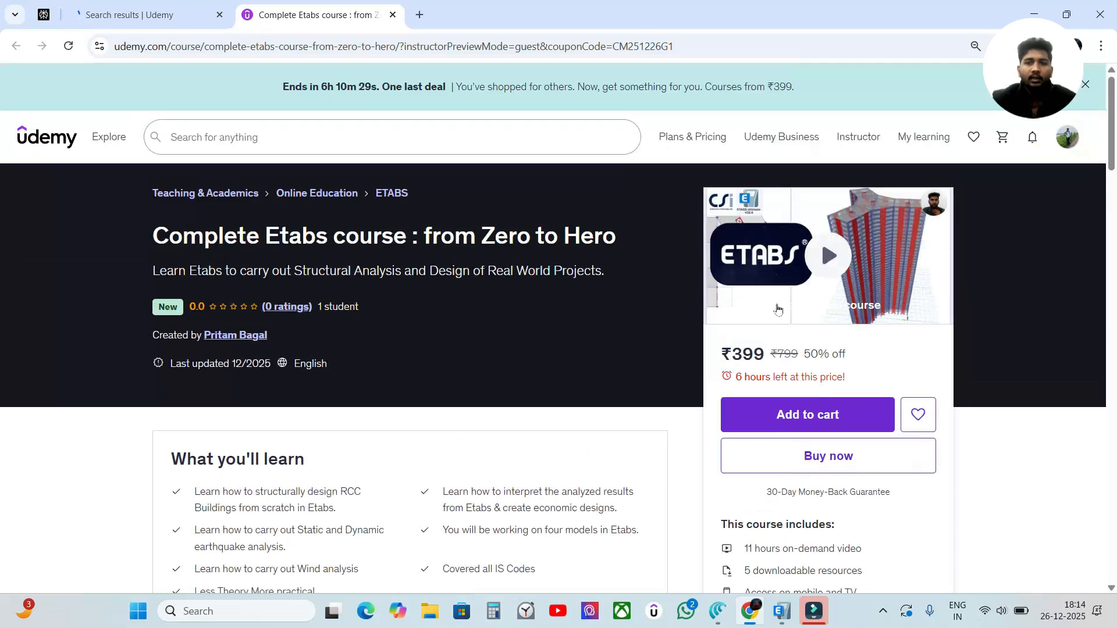
scroll(604, 351, "down", 10)
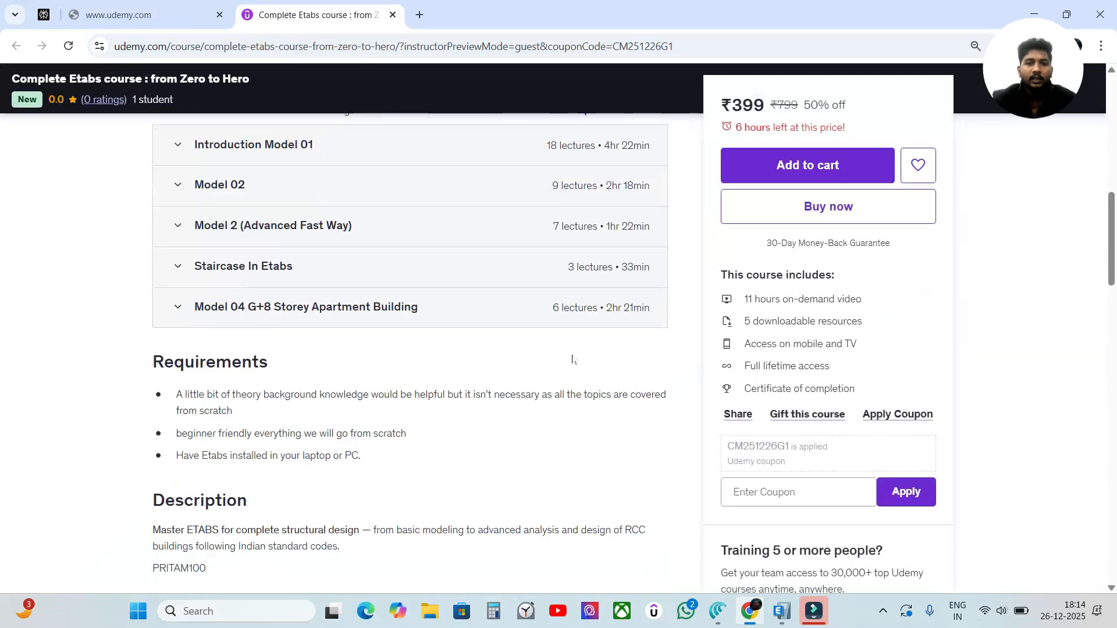
scroll(572, 359, "up", 2)
Switch briefly to the YouTube channel and back to the Udemy course page, and mark part of the course subtitle.
key("alt+Tab")
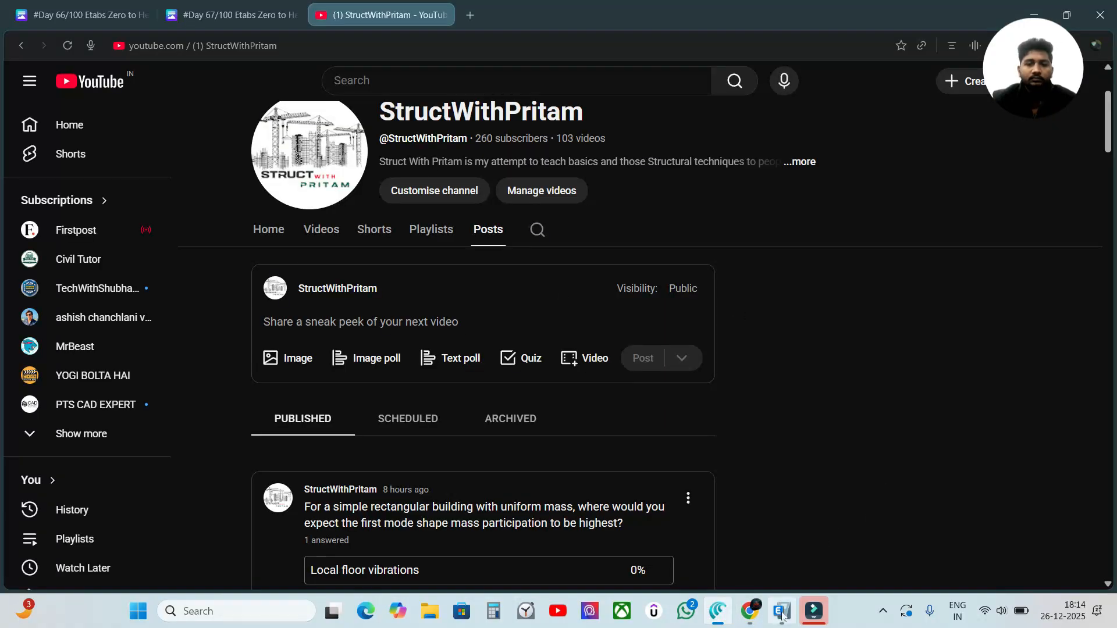
mouse_move(750, 610)
left_click(763, 512)
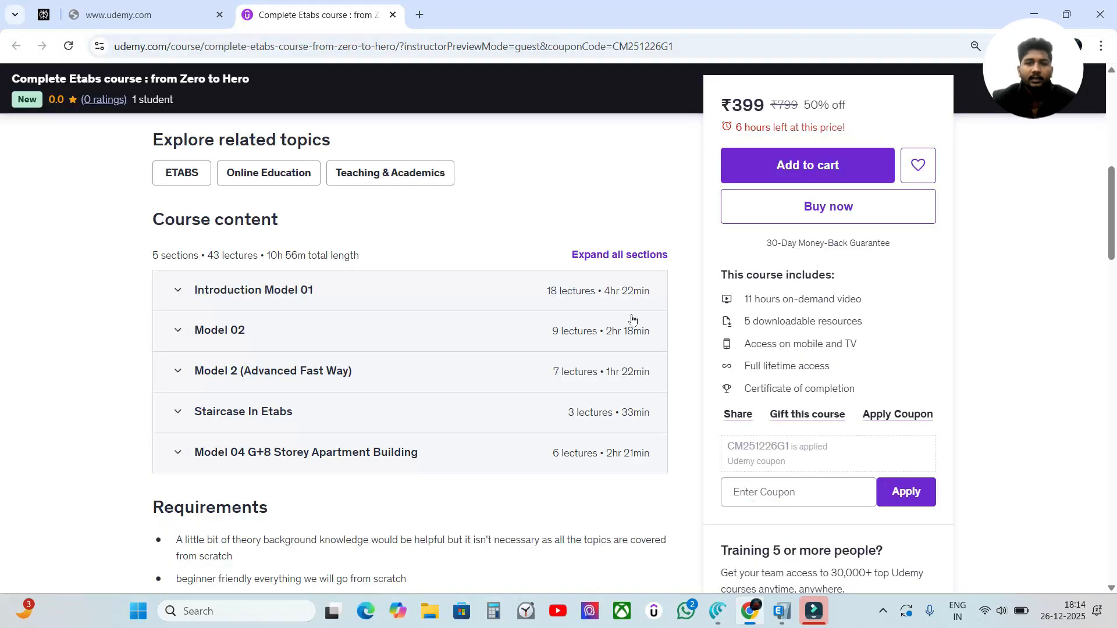
scroll(629, 315, "up", 7)
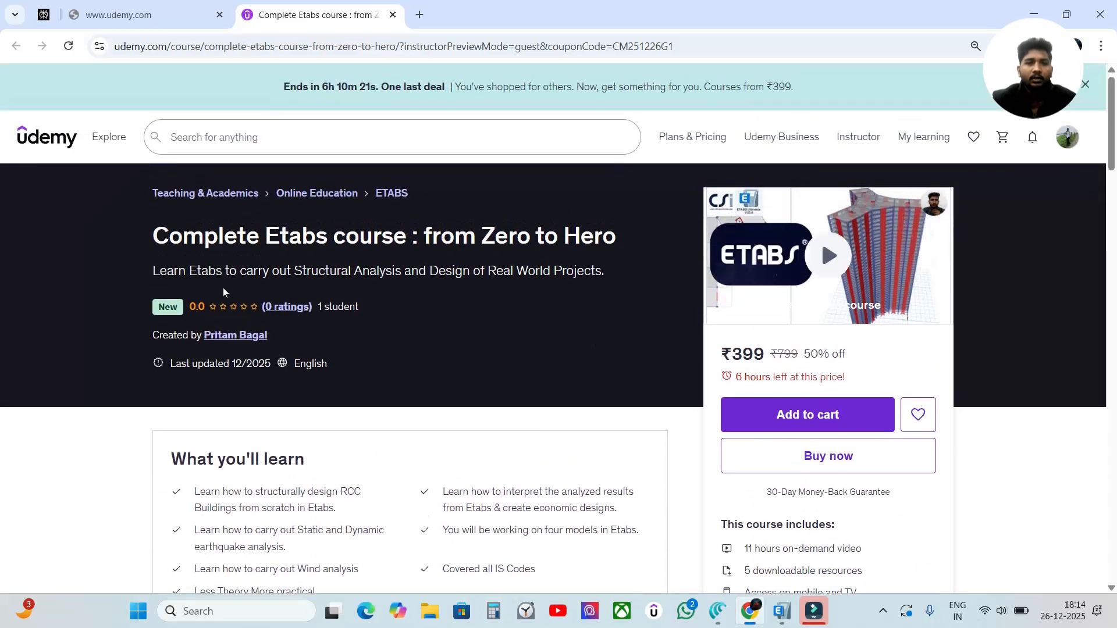
left_click_drag(196, 268, 371, 271)
left_click(579, 328)
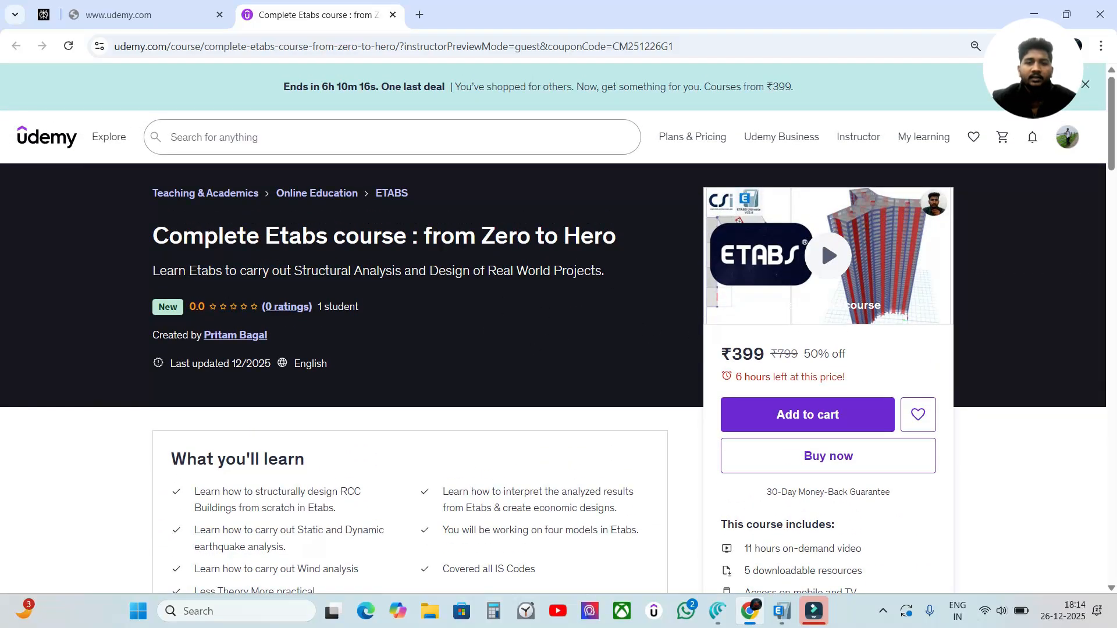
Mark the discounted course price twice and look over the course header and learning points.
left_click_drag(719, 354, 753, 355)
left_click(572, 366)
scroll(460, 366, "down", 2)
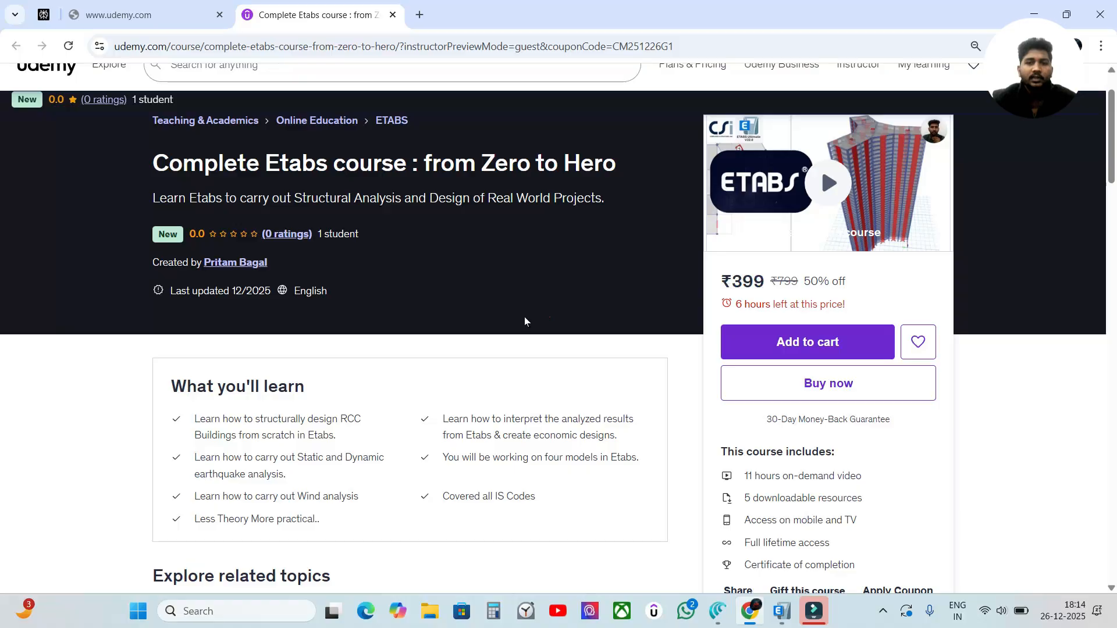
scroll(444, 342, "up", 2)
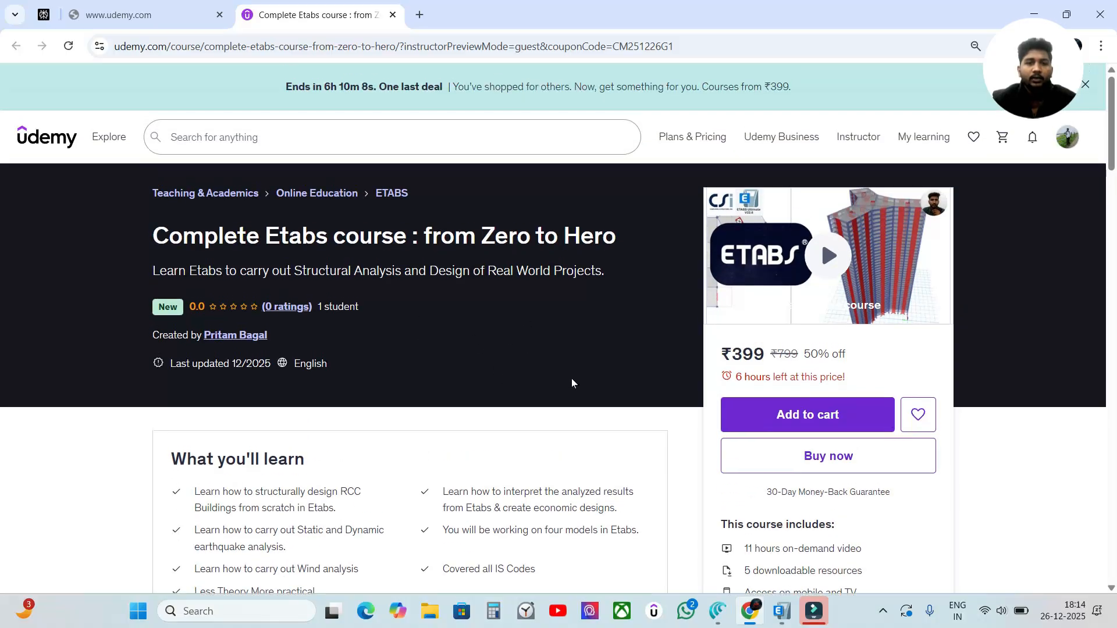
left_click(527, 338)
left_click(724, 354)
left_click_drag(725, 354, 765, 355)
left_click(637, 369)
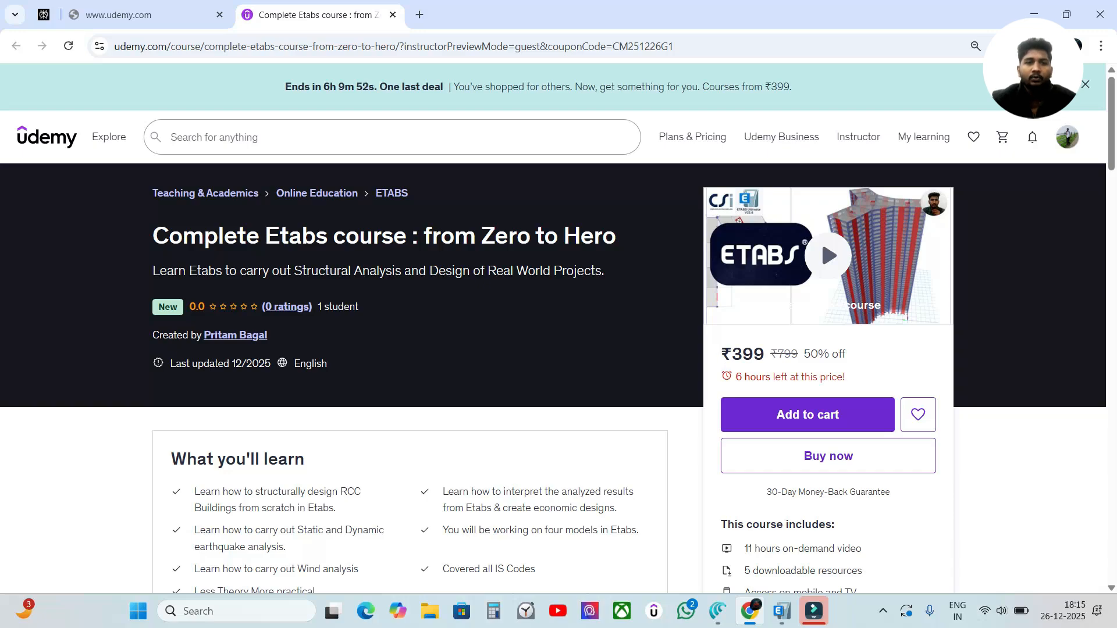
Review the learning points and the course content list, marking the total length of the course.
scroll(534, 411, "down", 1)
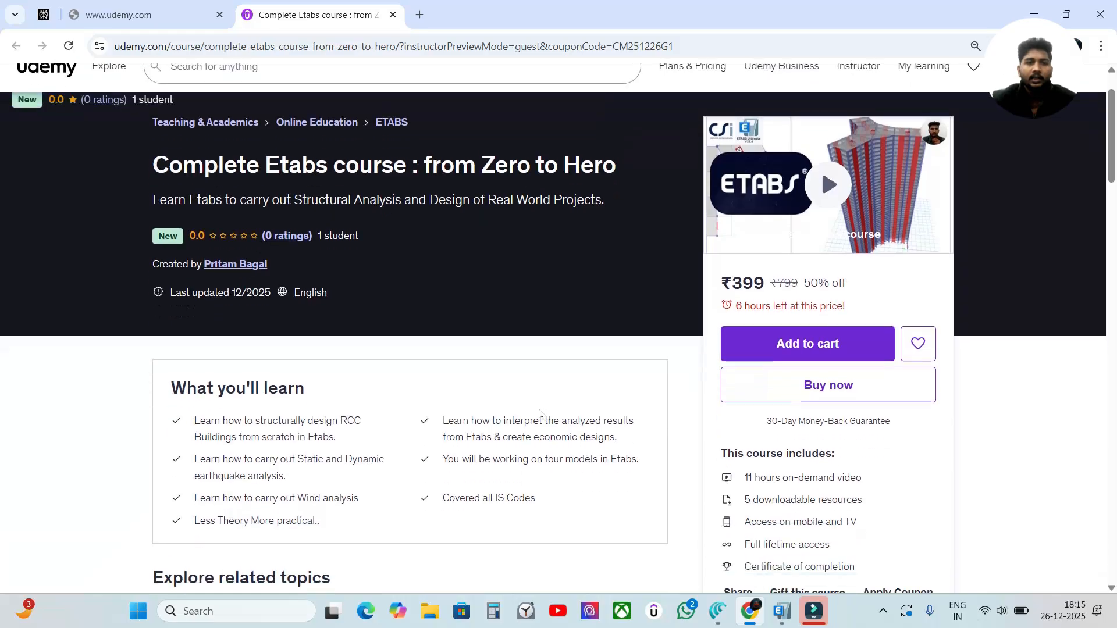
scroll(652, 384, "up", 1)
scroll(640, 376, "down", 2)
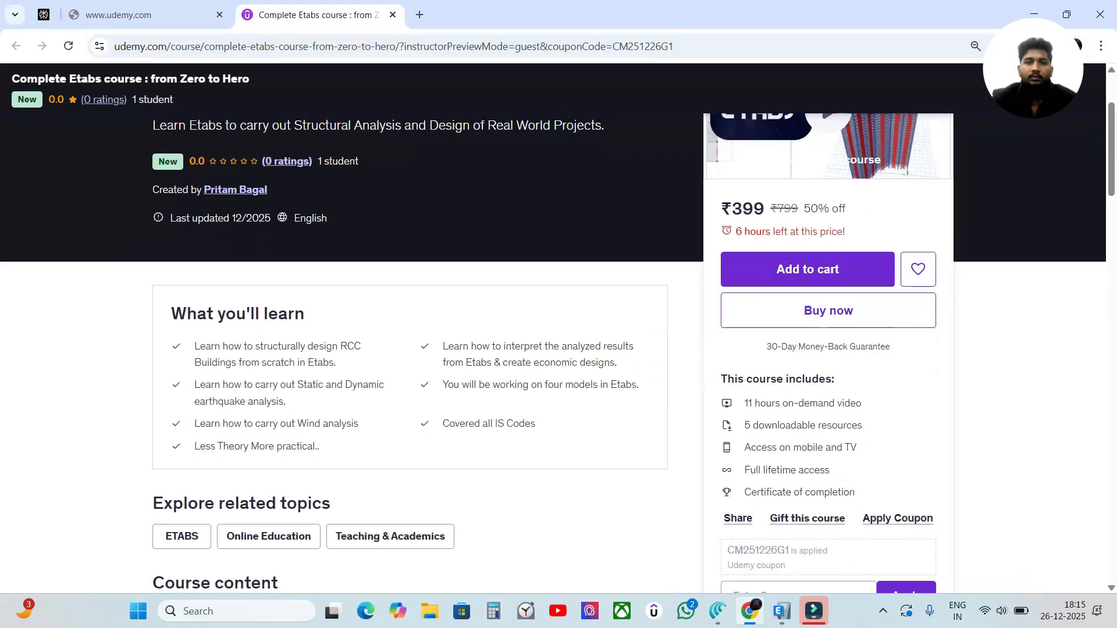
scroll(626, 356, "up", 1)
scroll(571, 353, "down", 5)
scroll(558, 357, "down", 3)
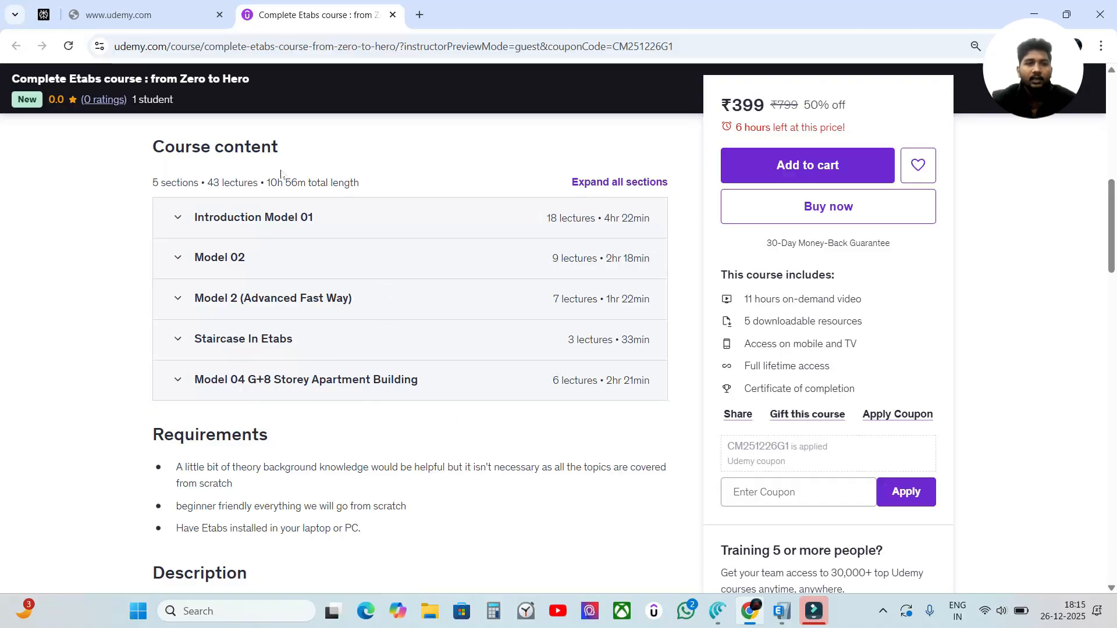
left_click_drag(266, 182, 416, 187)
left_click(661, 425)
scroll(616, 437, "up", 10)
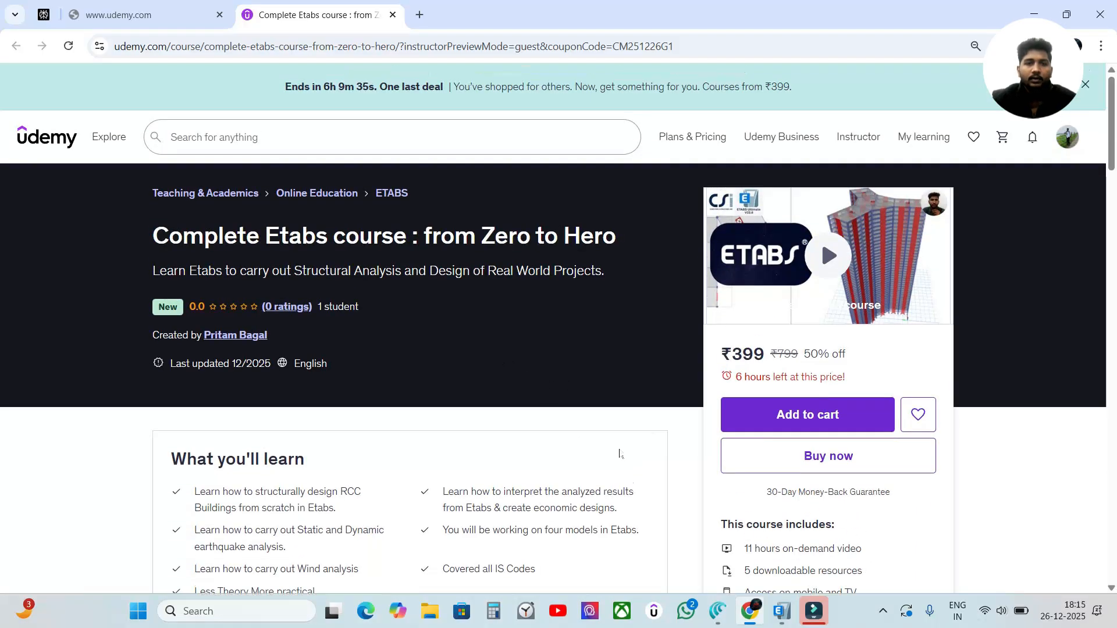
Switch to the browser with the YouTube channel and bring the newest published quiz post into view.
left_click(723, 607)
left_click(761, 467)
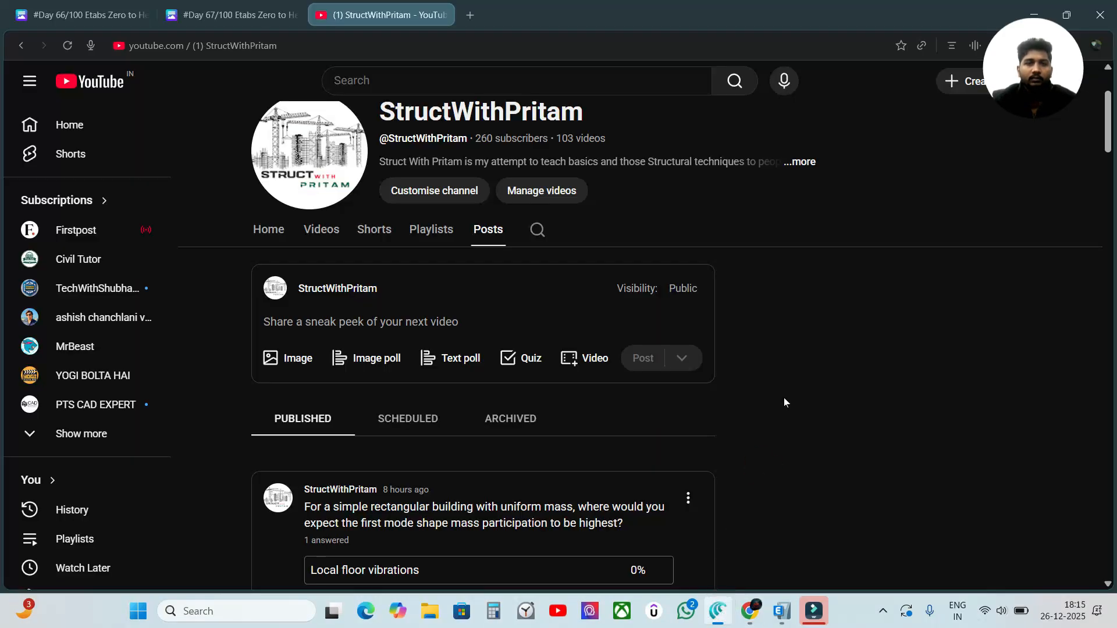
scroll(630, 254, "up", 2)
scroll(717, 276, "down", 2)
scroll(823, 289, "down", 2)
scroll(961, 320, "up", 1)
scroll(870, 317, "down", 4)
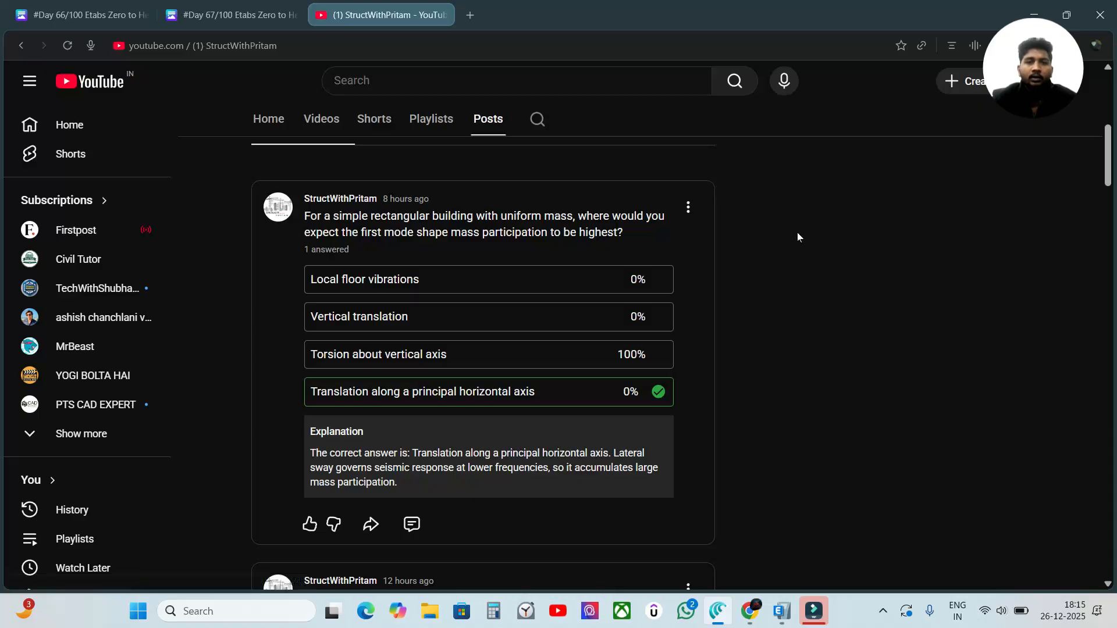
Mark the question about the first mode shape mass participation in the newest quiz post and review its answer options.
left_click_drag(307, 216, 489, 216)
left_click(930, 283)
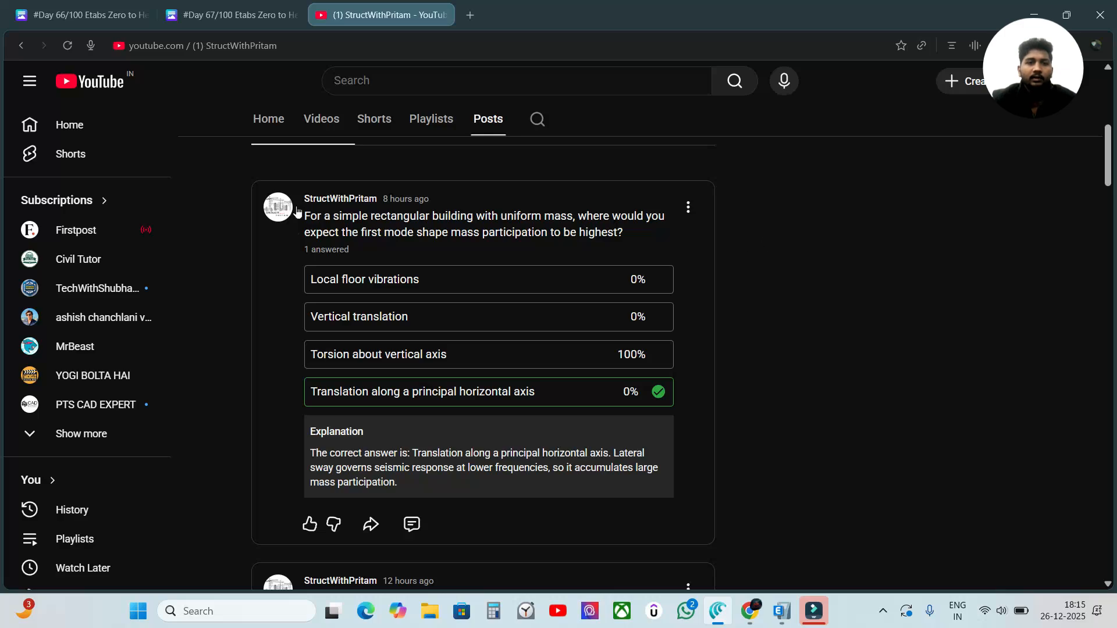
left_click_drag(304, 217, 623, 233)
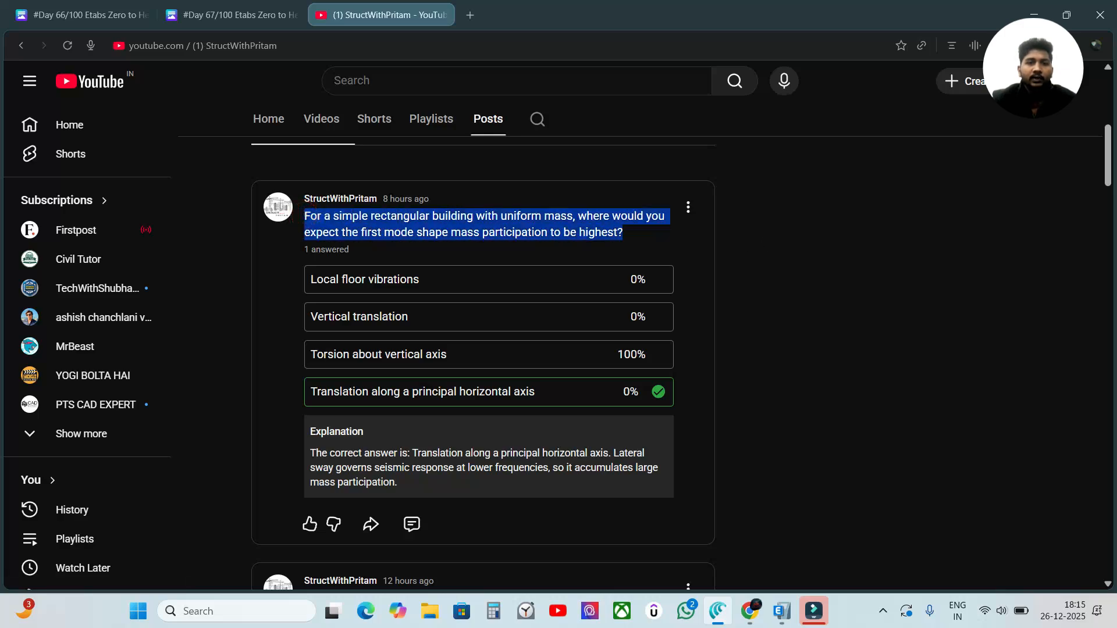
left_click(842, 232)
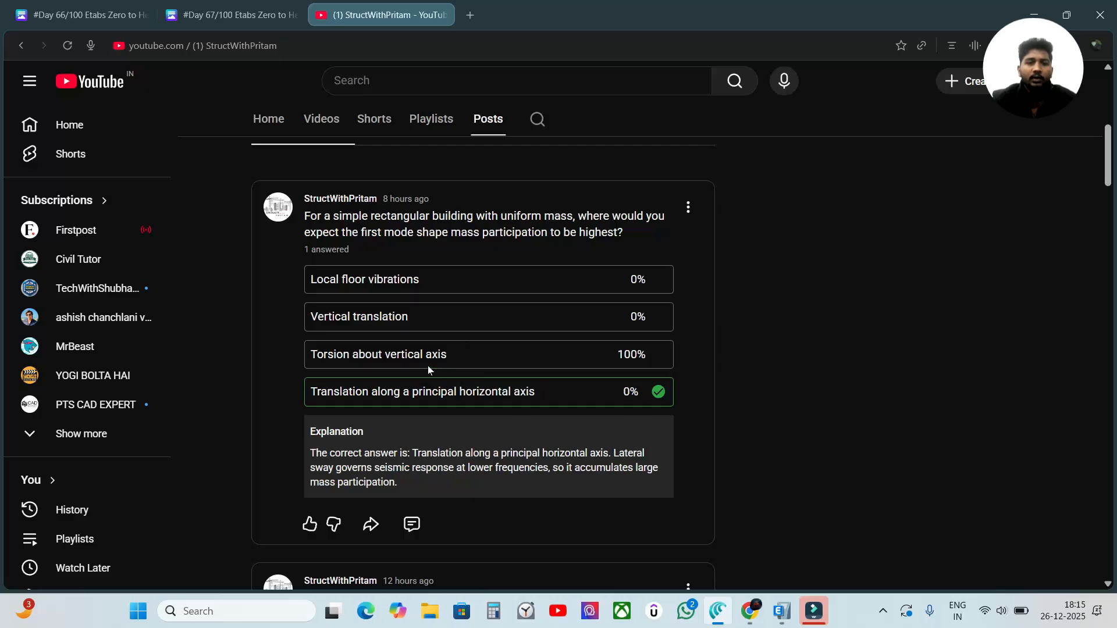
Mark the explanation text below the quiz answers, including the correct answer stated in it.
scroll(434, 371, "down", 1)
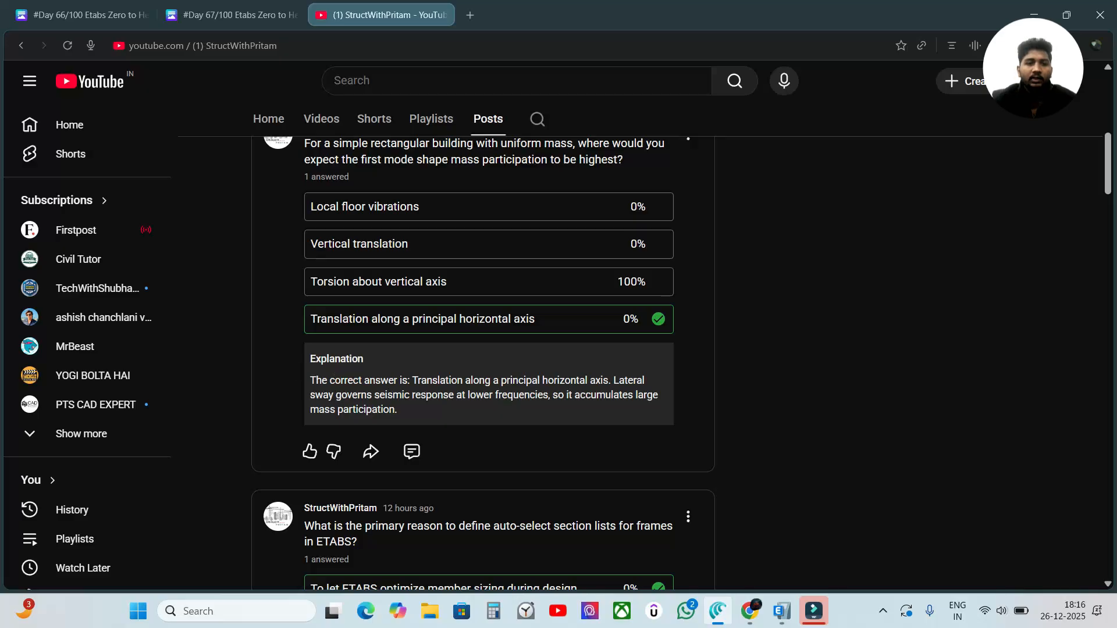
left_click_drag(307, 379, 418, 420)
left_click(630, 404)
left_click_drag(412, 379, 468, 396)
left_click(517, 402)
Leave the quiz post and switch to the Canva document for Day 67/100 of the Etabs Zero to Hero series.
scroll(792, 393, "up", 3)
scroll(786, 399, "up", 5)
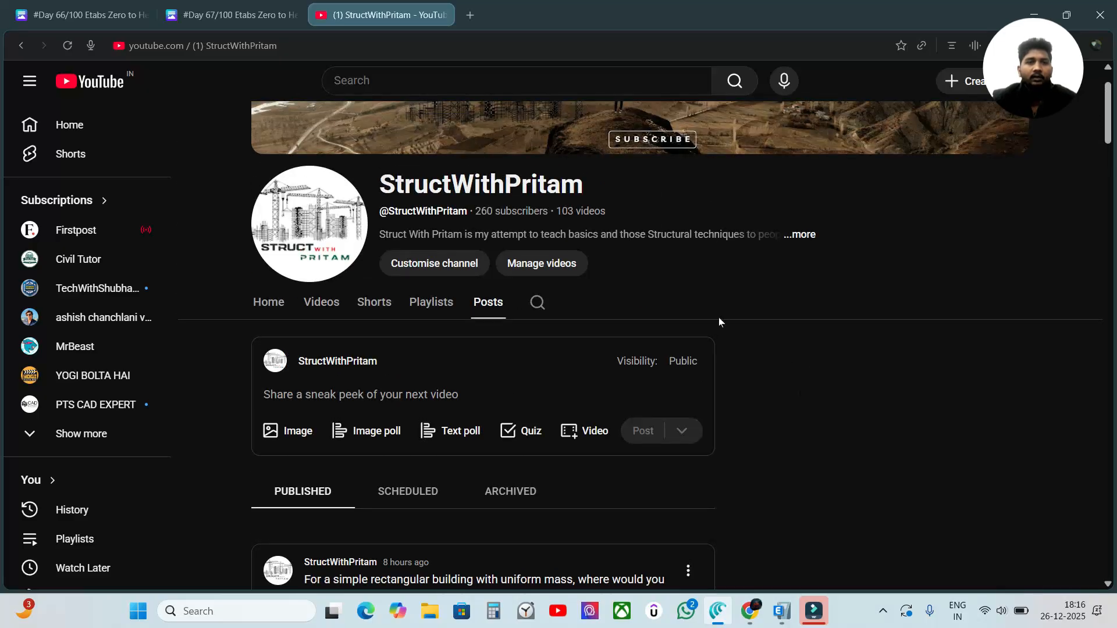
left_click(231, 15)
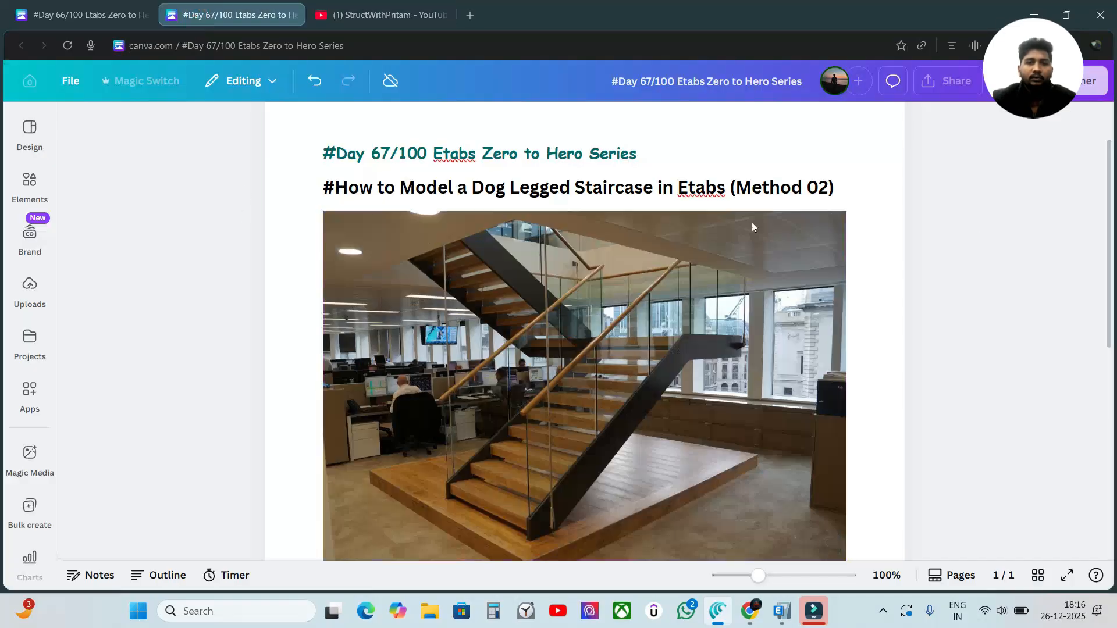